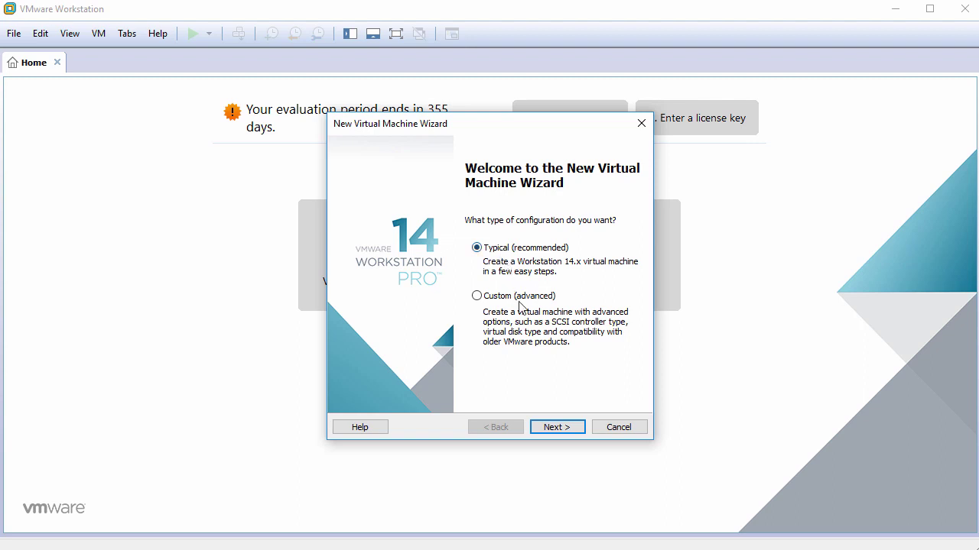
# Step: Set up a typical virtual machine with a blank hard disk and Windows XP Professional as the Microsoft Windows guest version
pyautogui.click(575, 428)
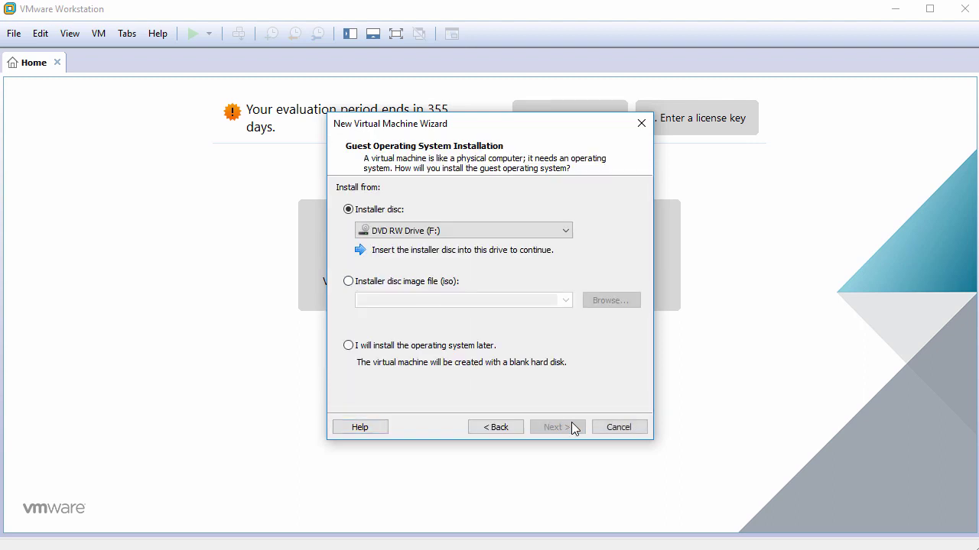
pyautogui.click(415, 346)
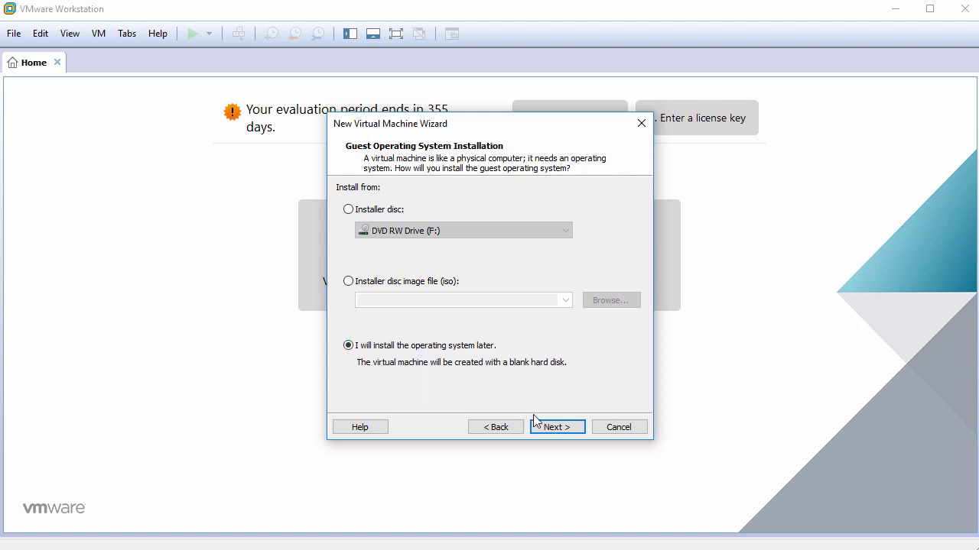
pyautogui.click(555, 427)
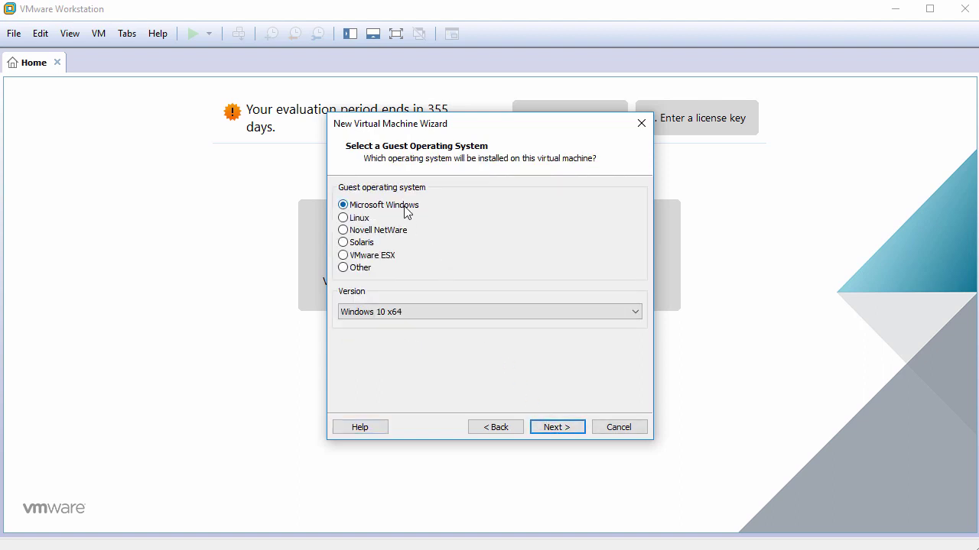
pyautogui.click(442, 311)
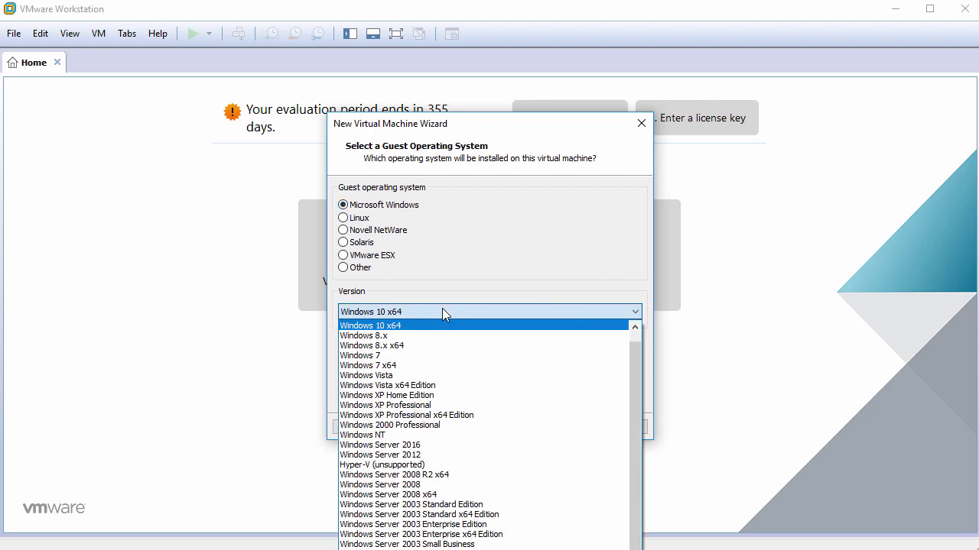
pyautogui.click(436, 404)
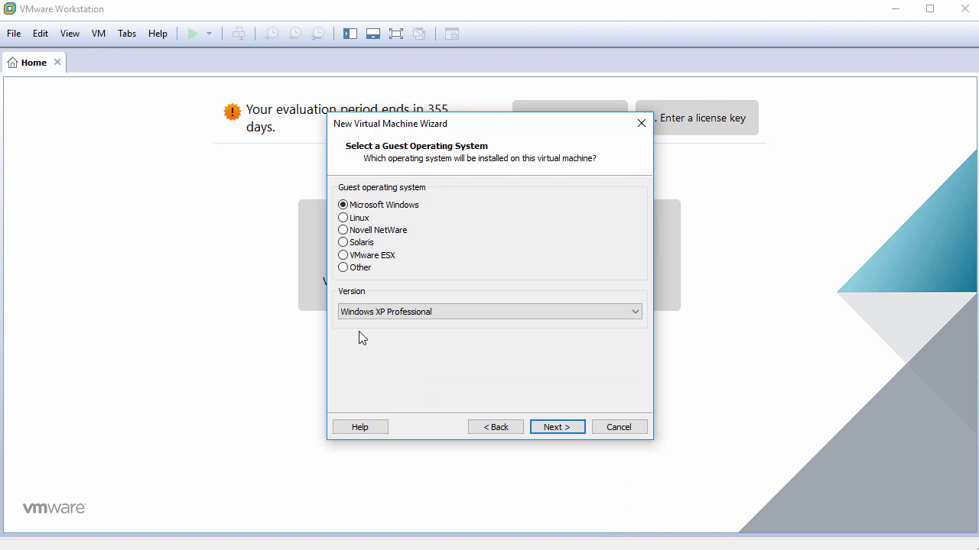
pyautogui.click(554, 428)
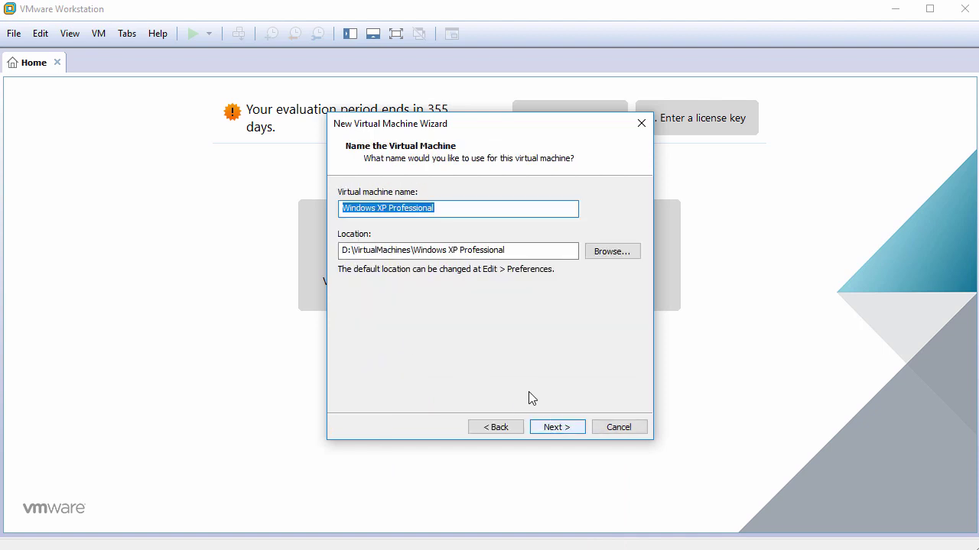
# Step: Name the virtual machine ReactOS0.4.7 and store its 40 GB virtual disk as a single file
pyautogui.write('ReactOS')
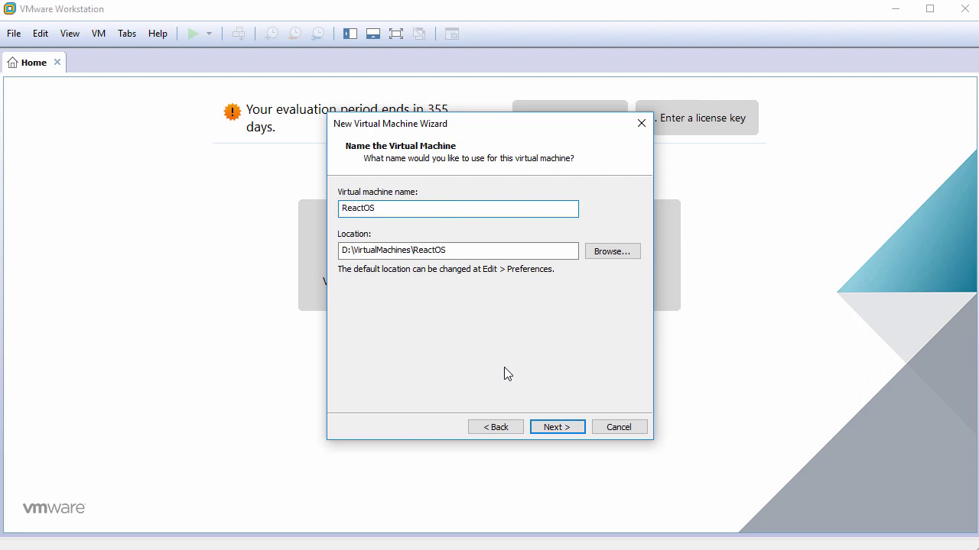
pyautogui.write('0.4.7')
pyautogui.click(553, 428)
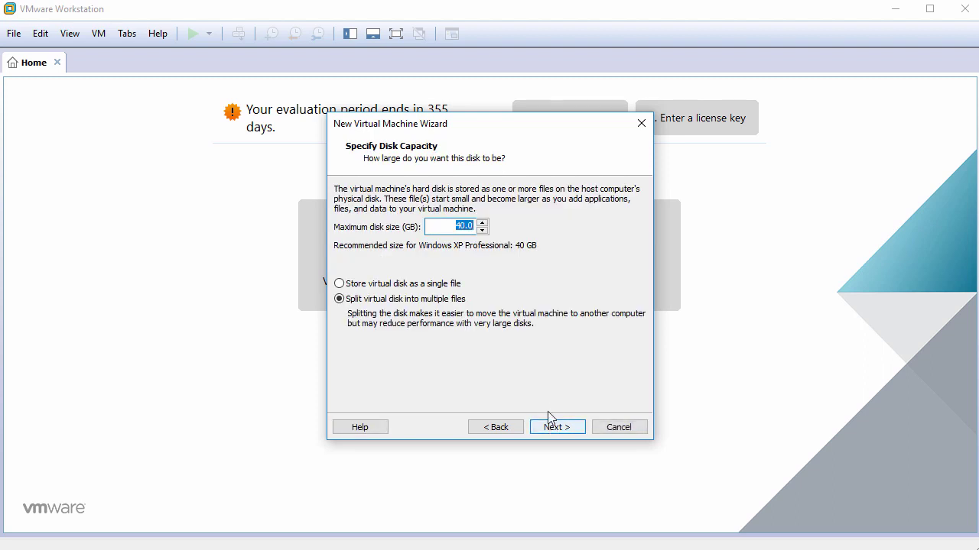
pyautogui.click(368, 285)
pyautogui.click(556, 428)
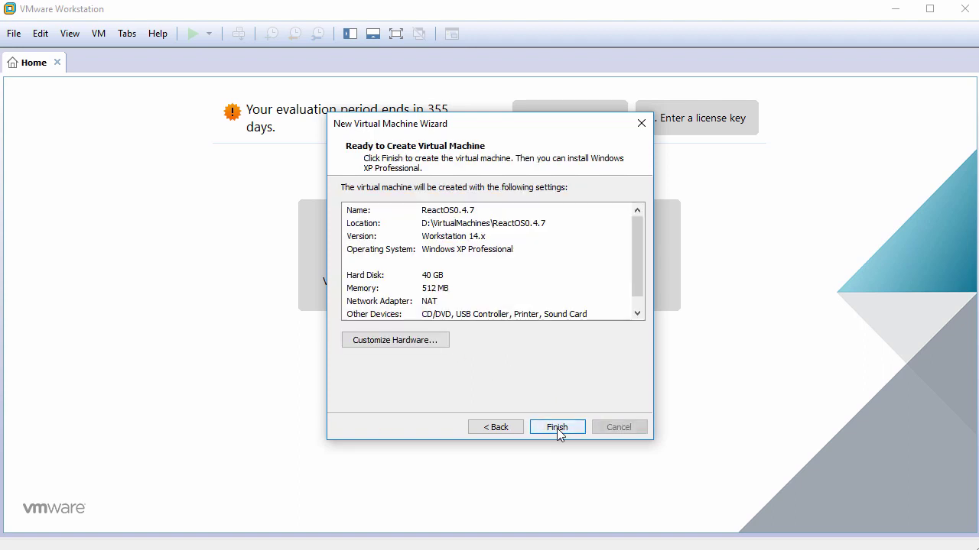
# Step: Customize the virtual machine's hardware with 1024 MB of memory and 2 cores per processor
pyautogui.click(411, 344)
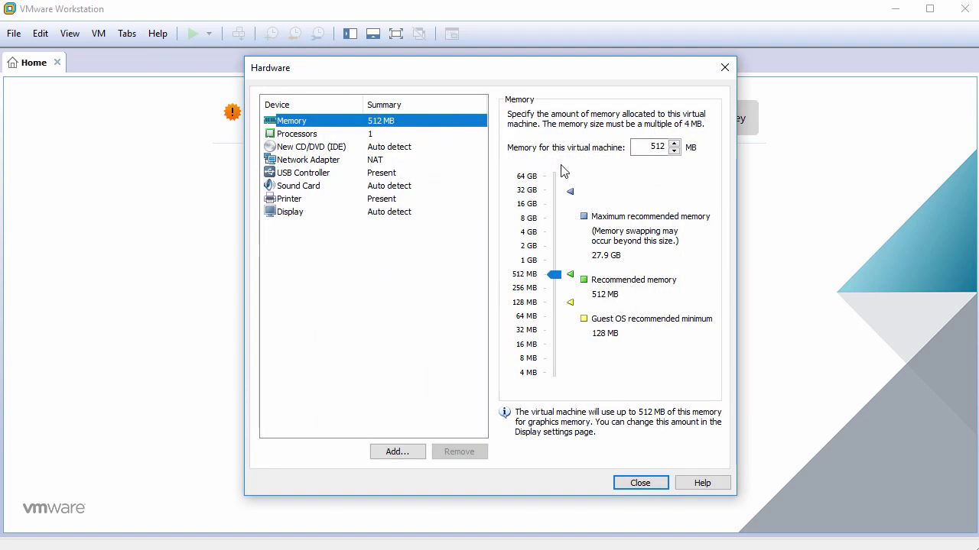
pyautogui.moveTo(646, 149); pyautogui.dragTo(678, 135)
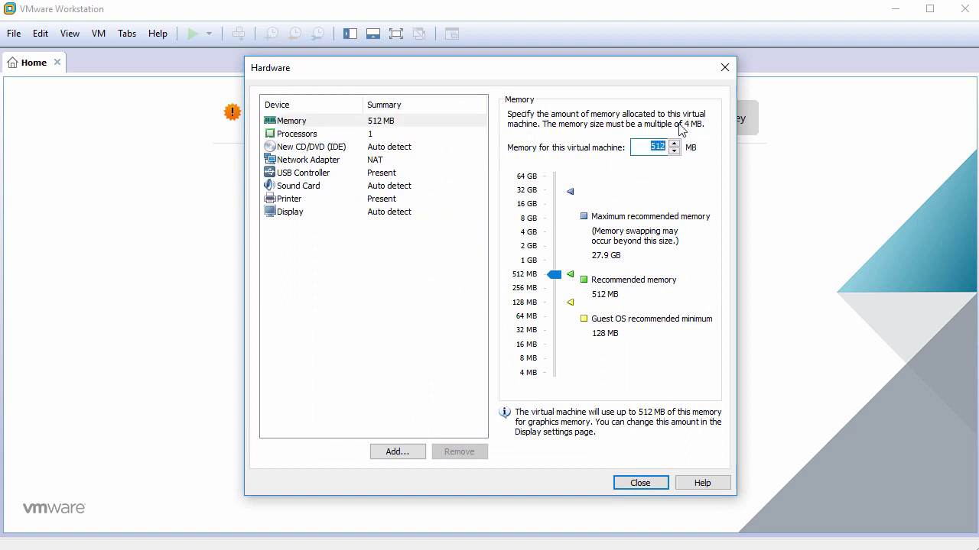
pyautogui.write('1024')
pyautogui.click(382, 138)
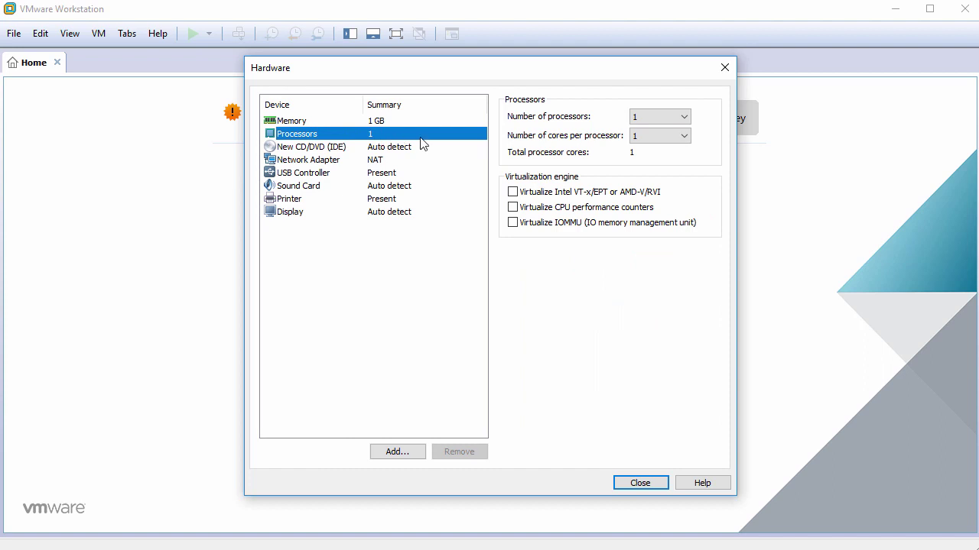
pyautogui.click(657, 140)
pyautogui.click(658, 159)
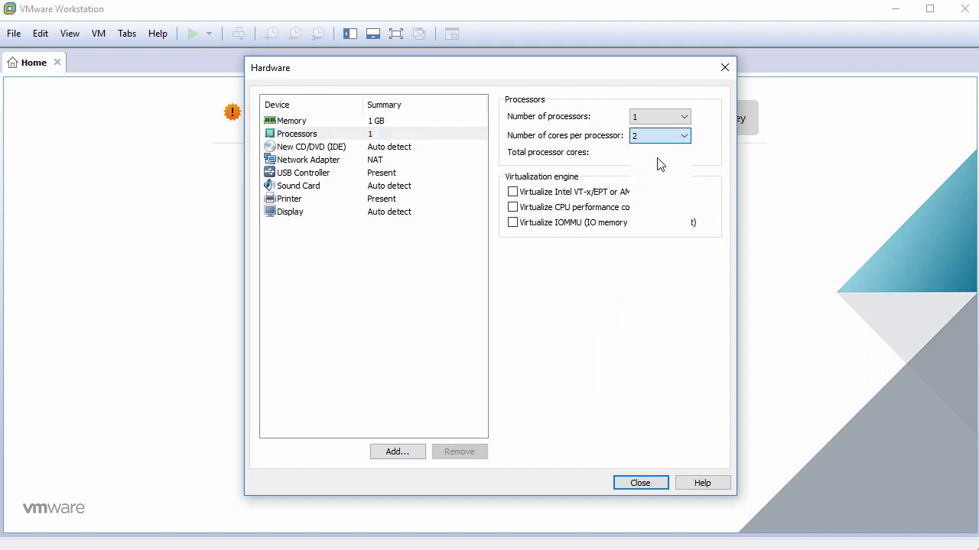
# Step: Set the CD/DVD drive to use the ISO image ReactOS-0.4.7.iso from the Downloads folder
pyautogui.click(402, 151)
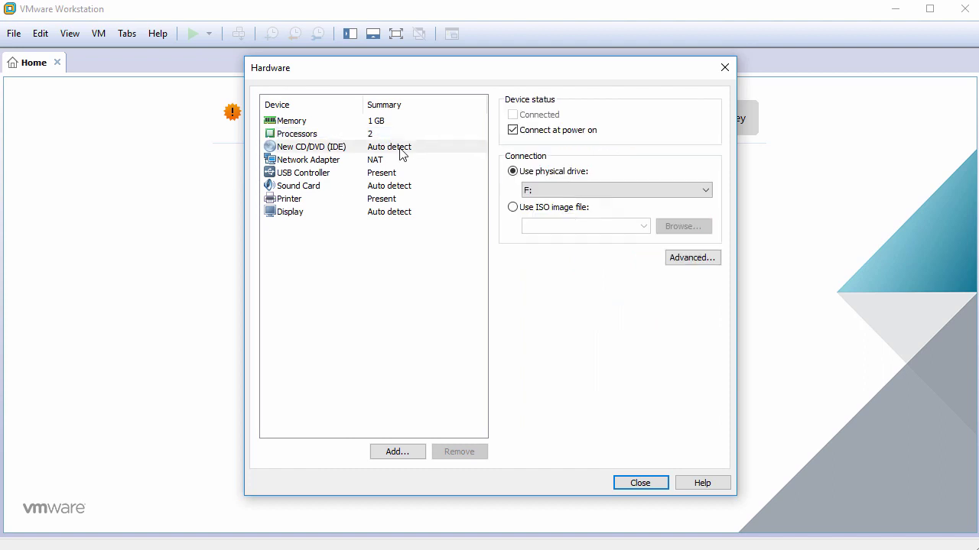
pyautogui.click(519, 210)
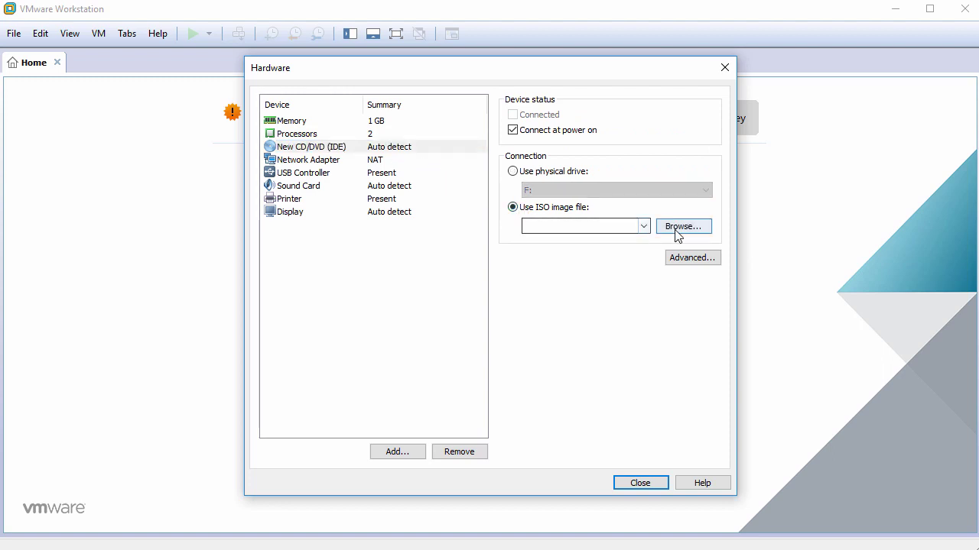
pyautogui.click(674, 229)
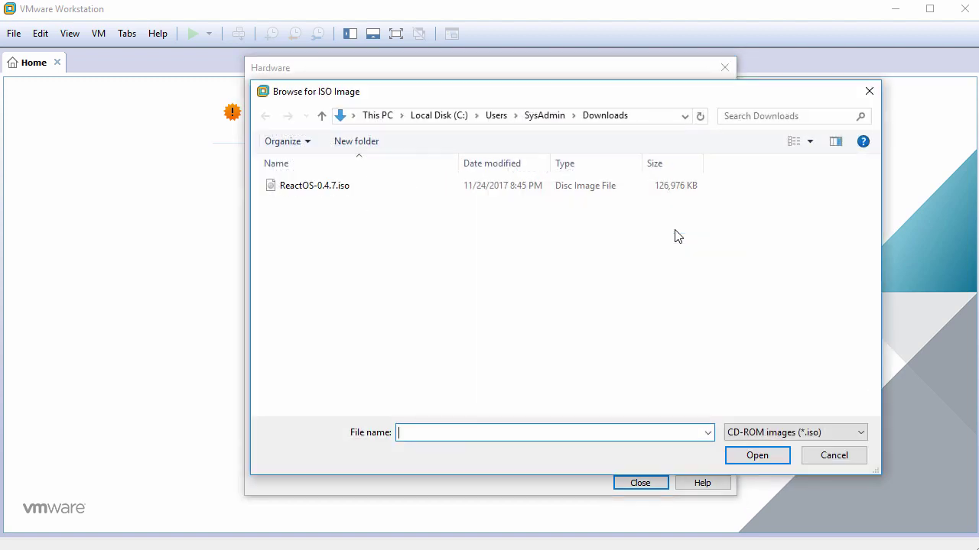
pyautogui.click(413, 195)
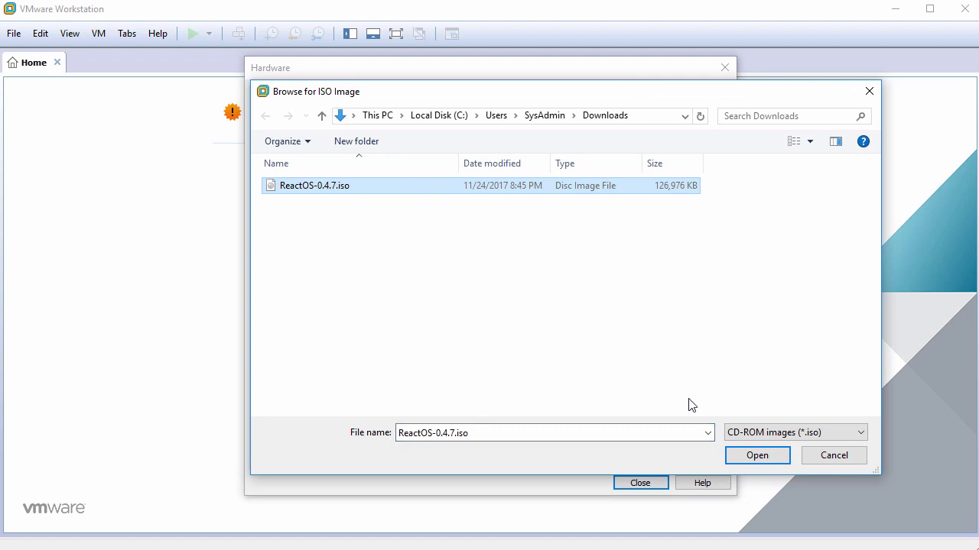
pyautogui.click(757, 458)
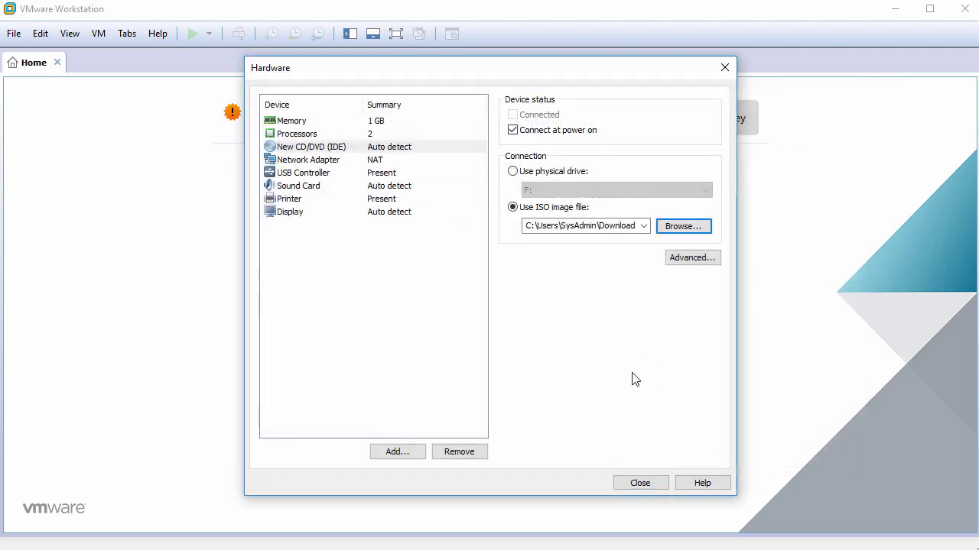
# Step: Remove the USB controller, sound card and printer from the hardware, and disable 3D graphics acceleration for the display
pyautogui.click(305, 174)
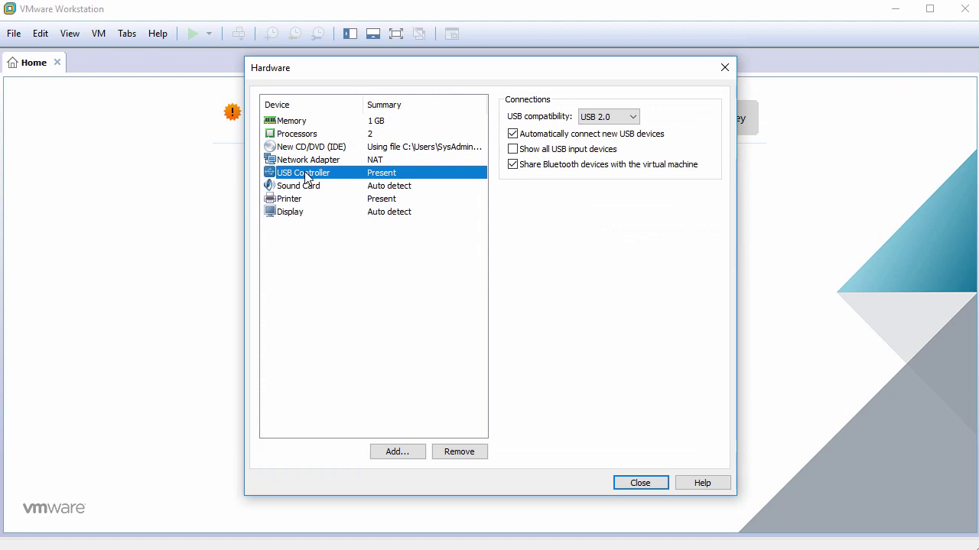
pyautogui.click(459, 451)
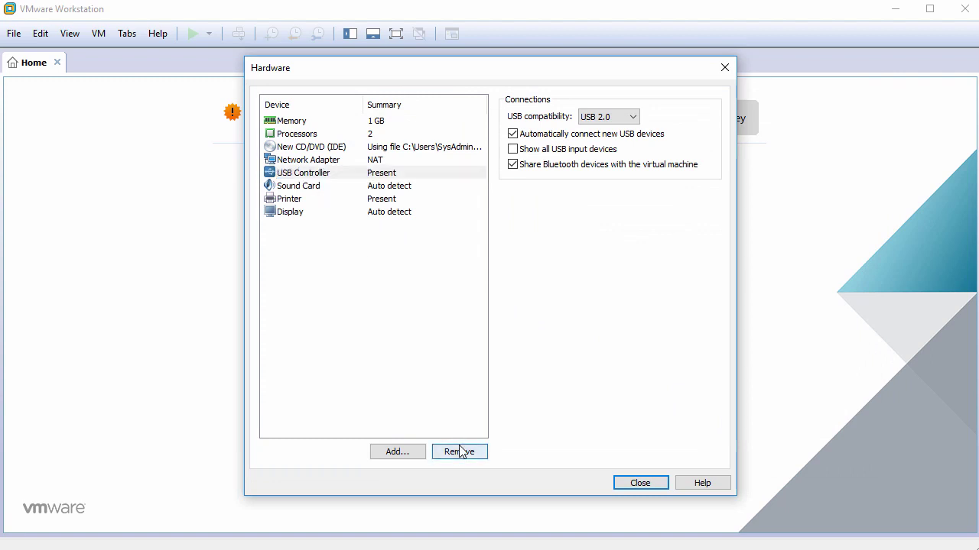
pyautogui.click(459, 452)
pyautogui.click(459, 451)
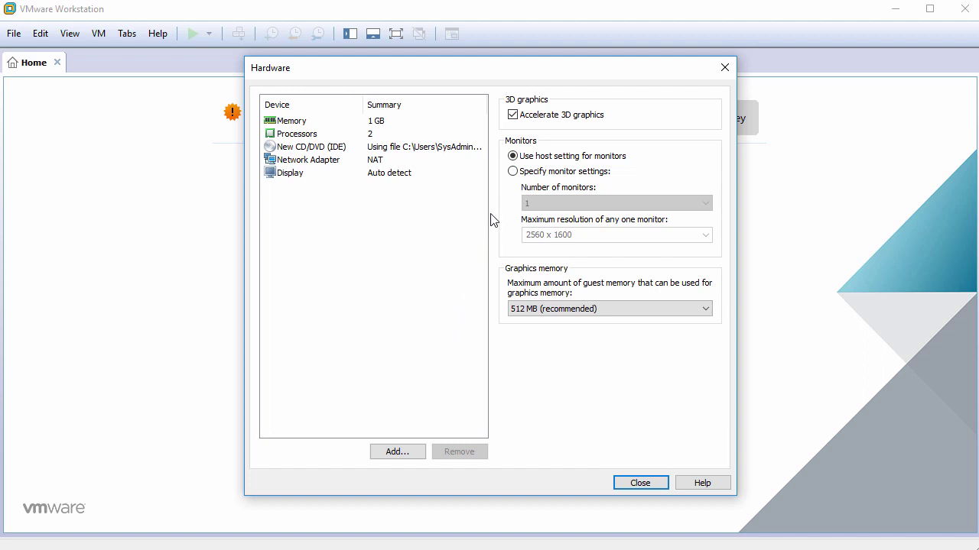
pyautogui.click(514, 116)
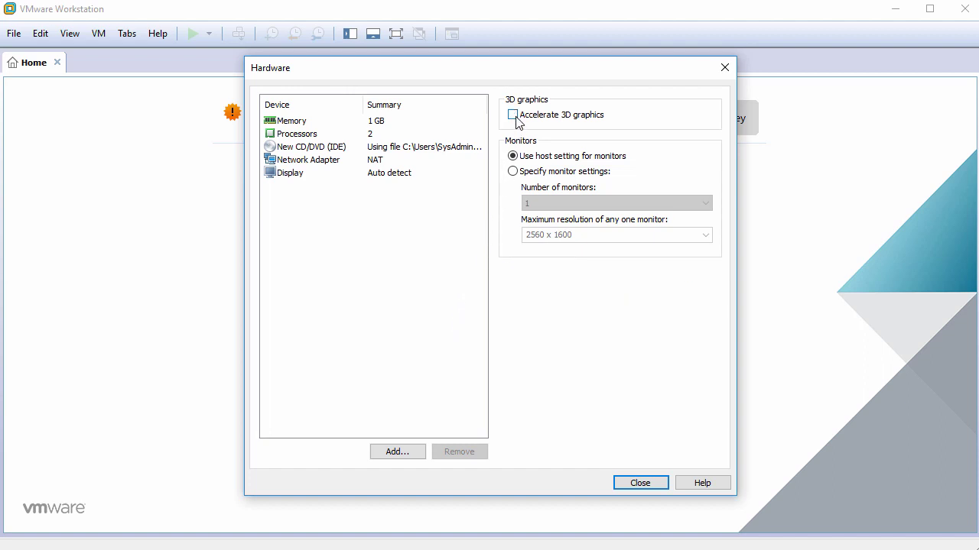
pyautogui.click(640, 482)
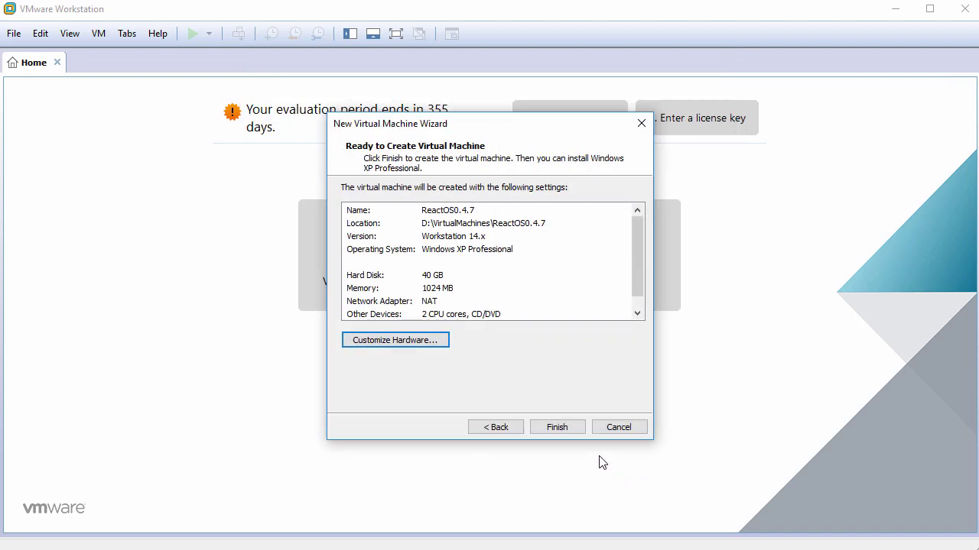
# Step: Finish creating the virtual machine and power it on, dismissing the installation hint bar
pyautogui.click(560, 429)
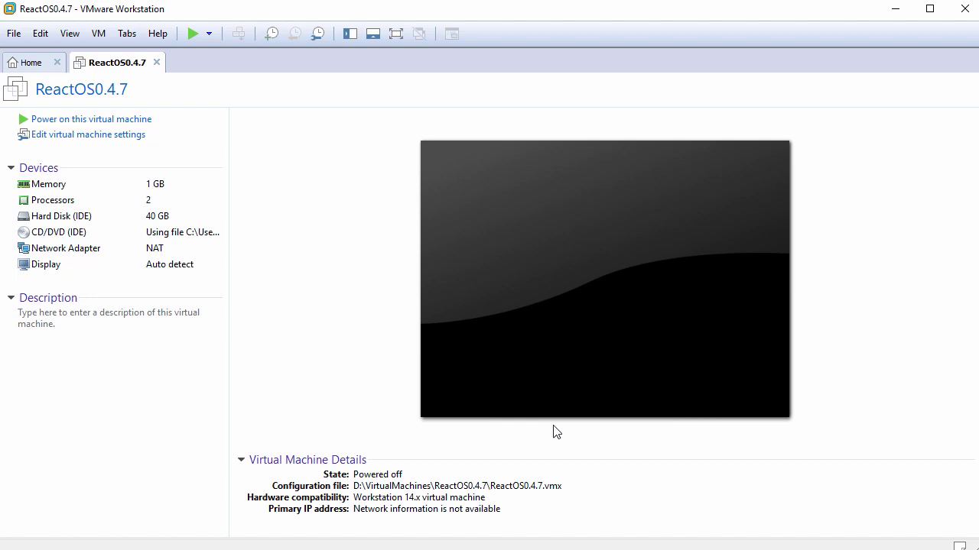
pyautogui.click(111, 123)
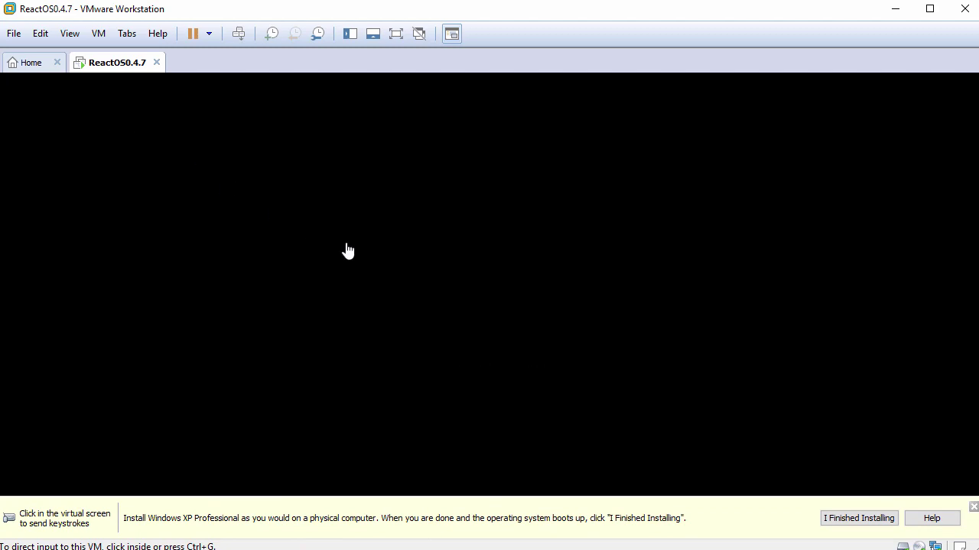
pyautogui.click(972, 507)
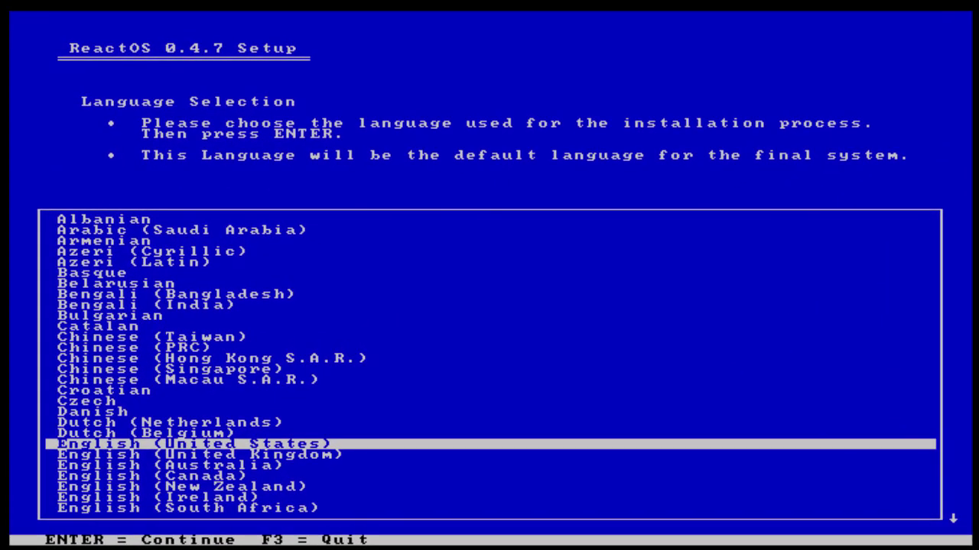
# Step: Start the ReactOS installation with English (United States) as the language and accept the listed device settings
pyautogui.press('Return')
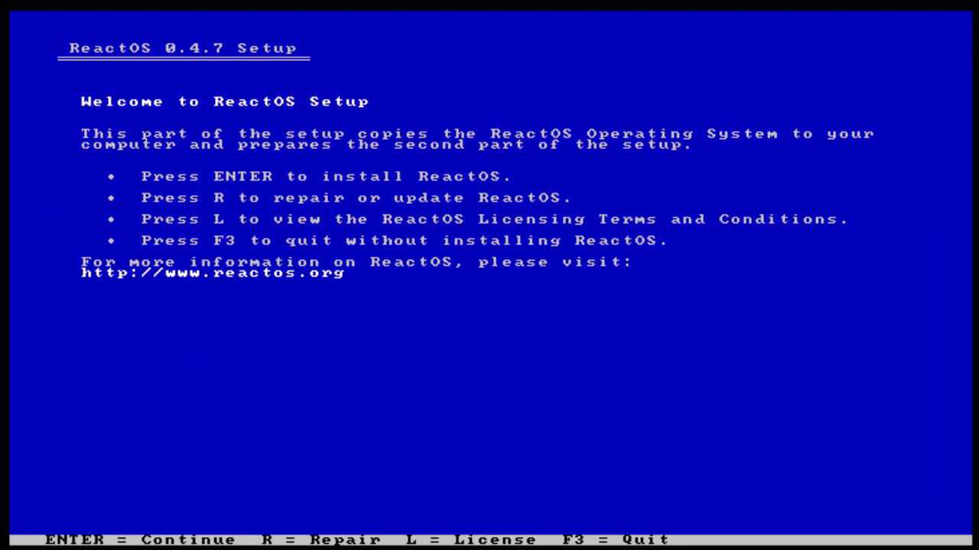
pyautogui.press('Return')
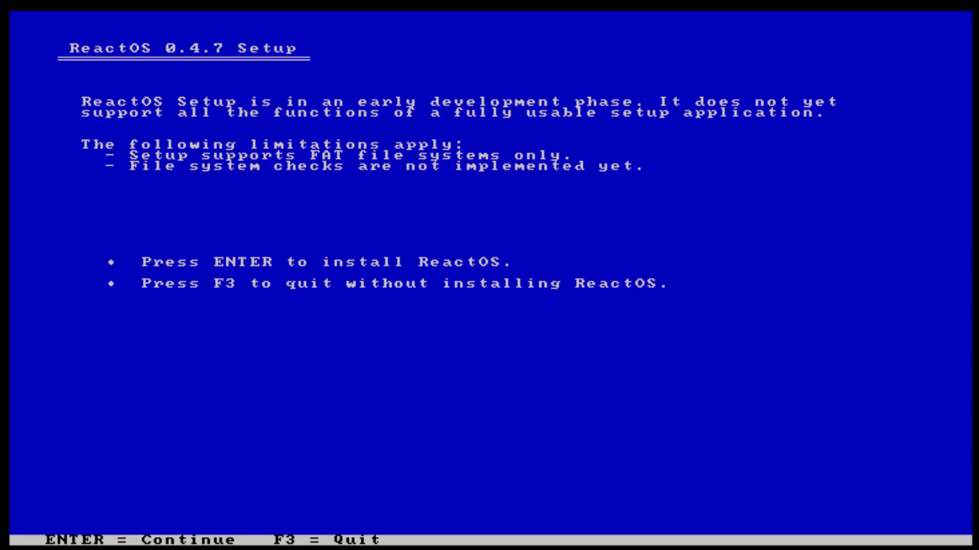
pyautogui.press('Return')
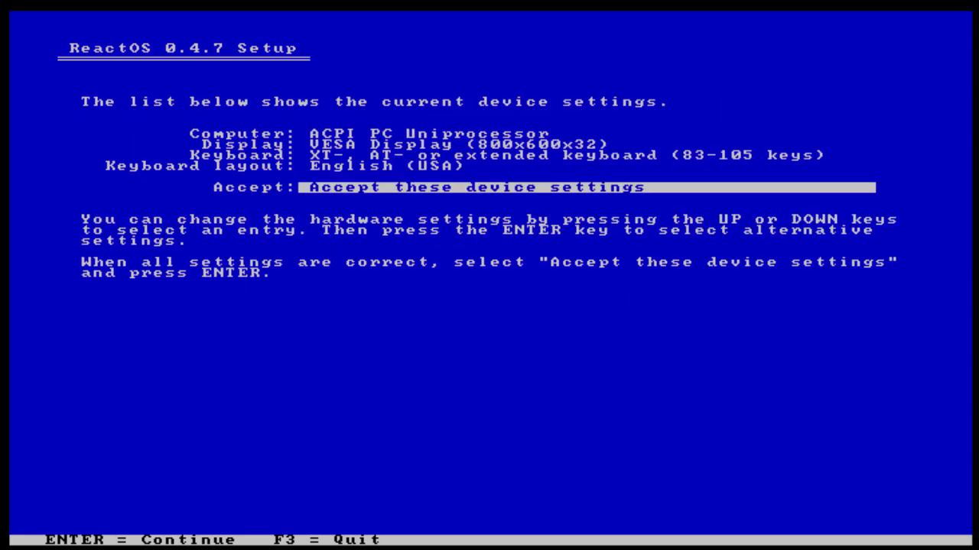
pyautogui.press('Return')
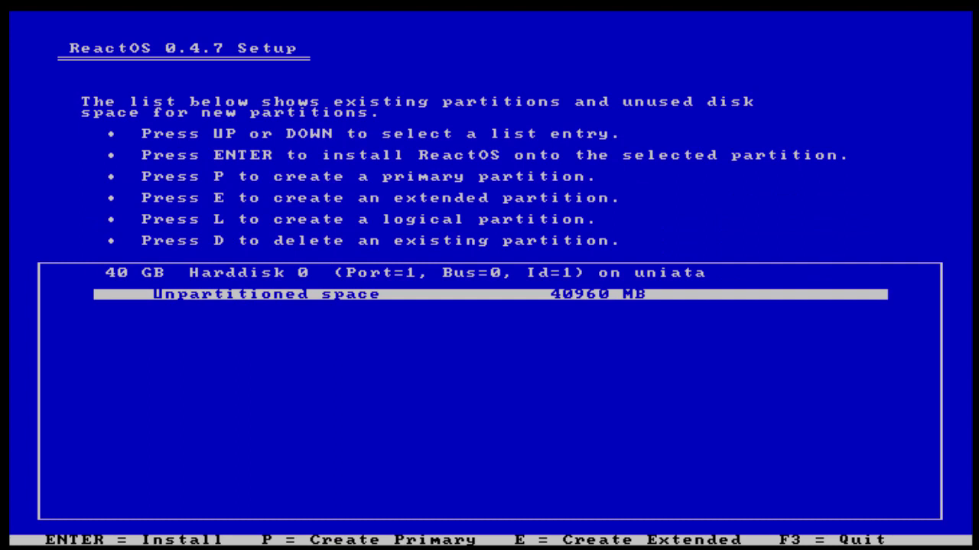
# Step: Install onto the unpartitioned space of Harddisk 0 and quick format the new partition as FAT
pyautogui.press('Return')
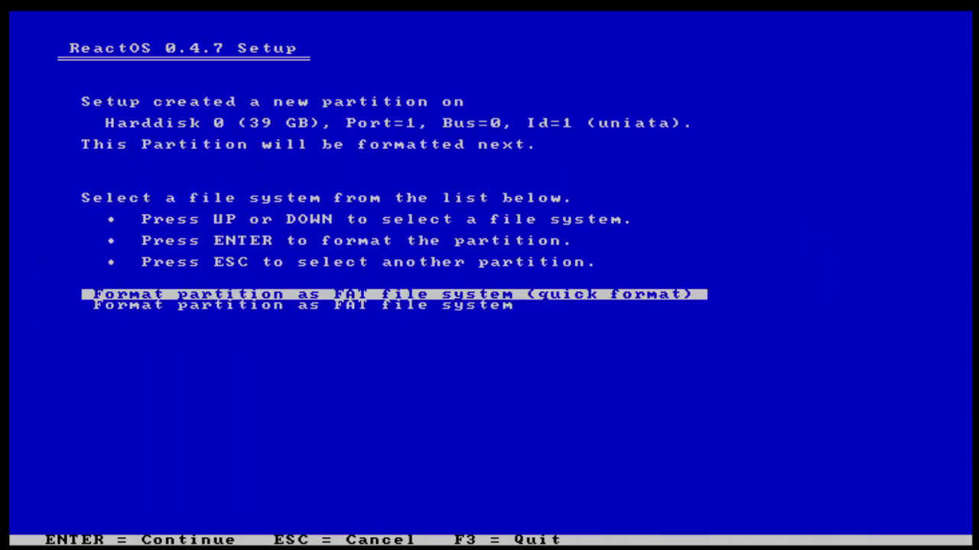
pyautogui.press('Return')
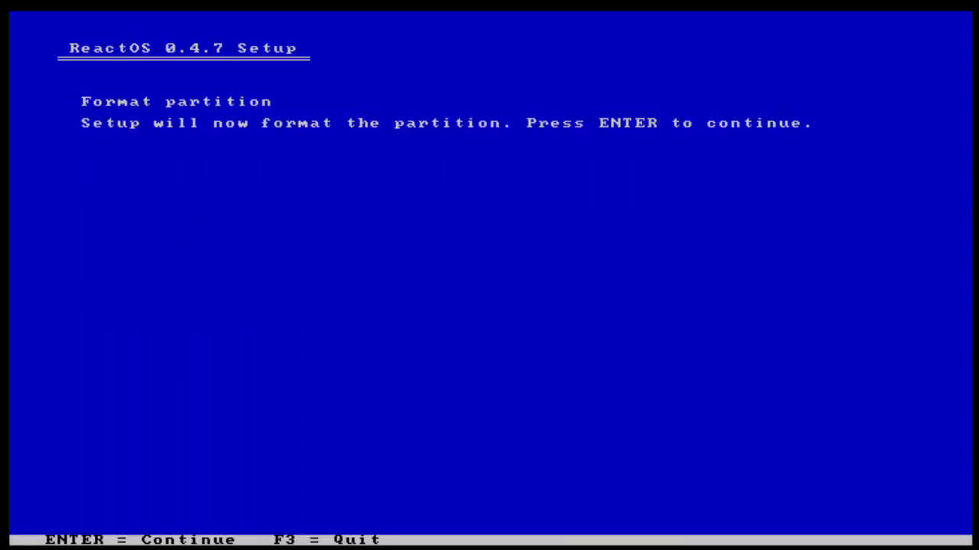
pyautogui.press('Return')
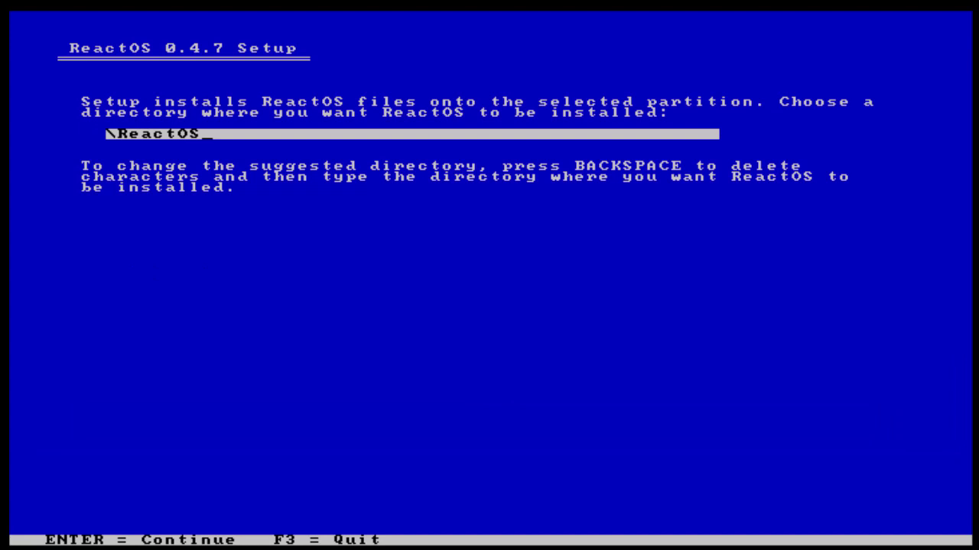
# Step: Install ReactOS into the \ReactOS directory and put the bootloader on the hard disk (MBR and VBR)
pyautogui.press('Return')
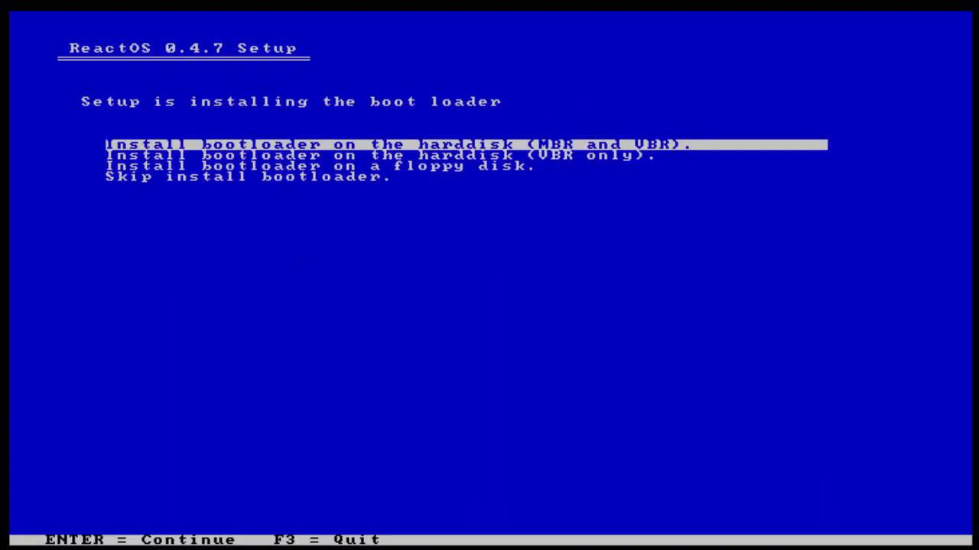
pyautogui.press('Return')
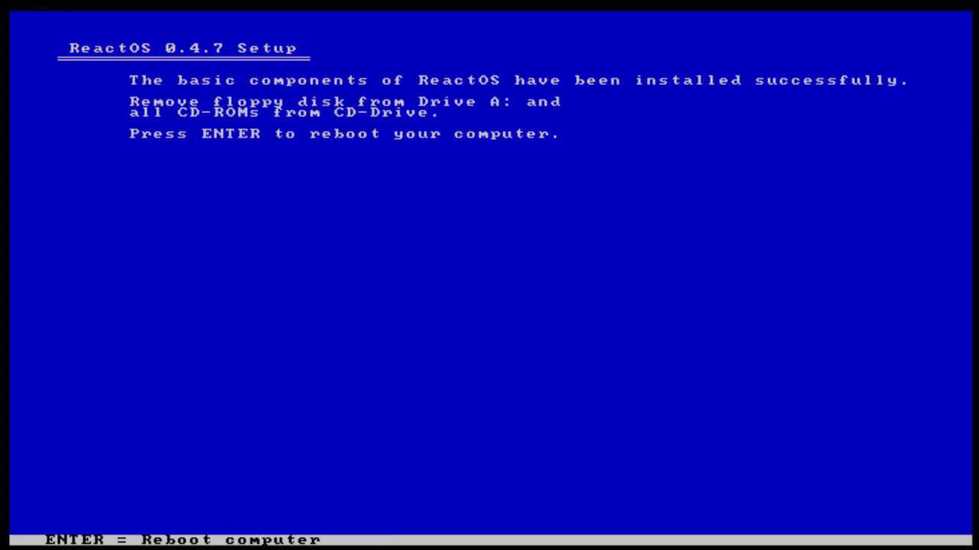
# Step: Reboot into the installed ReactOS and proceed past the setup wizard's welcome and acknowledgements pages
pyautogui.press('Return')
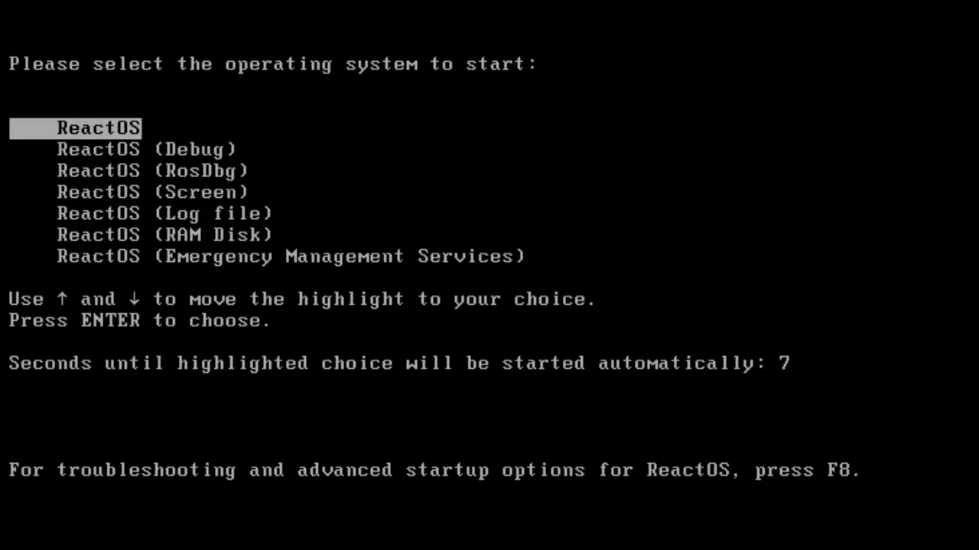
pyautogui.press('Return')
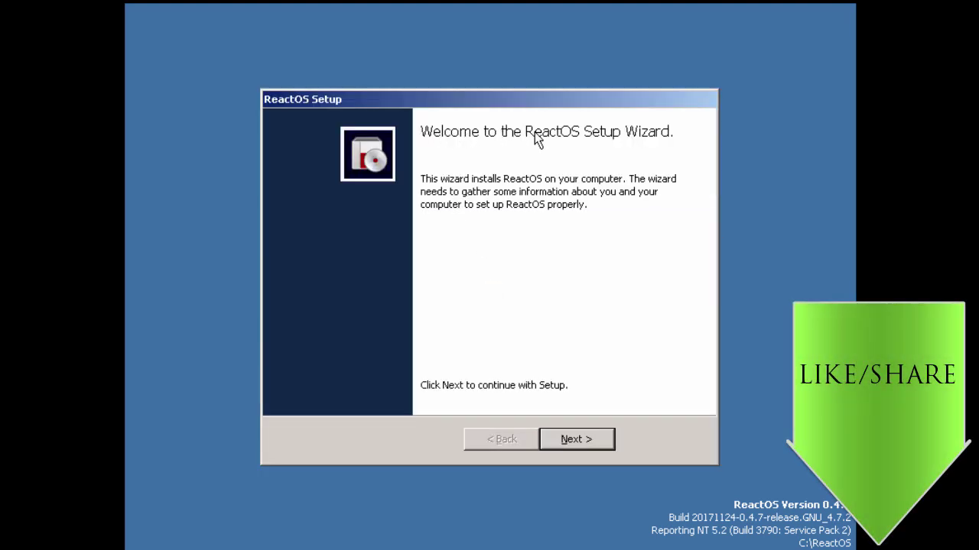
pyautogui.click(577, 447)
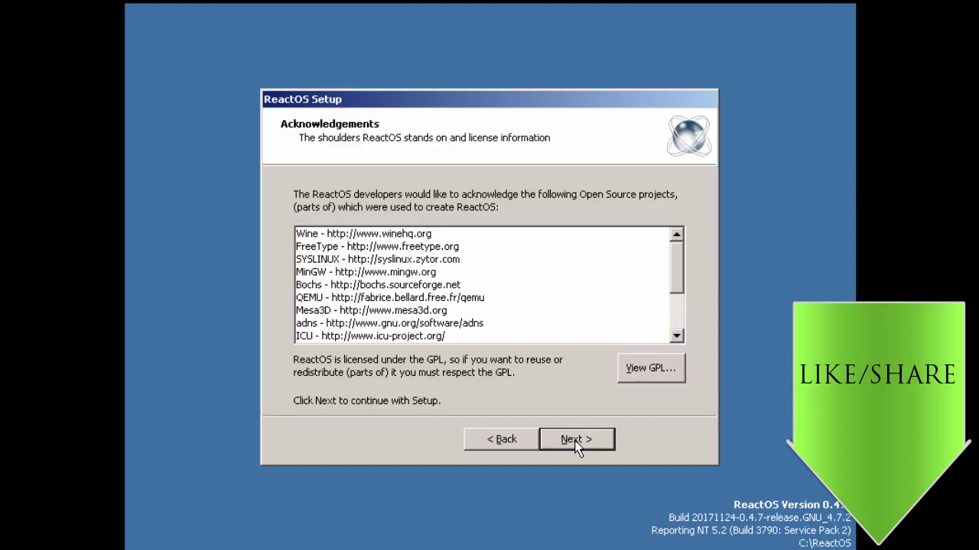
pyautogui.click(577, 448)
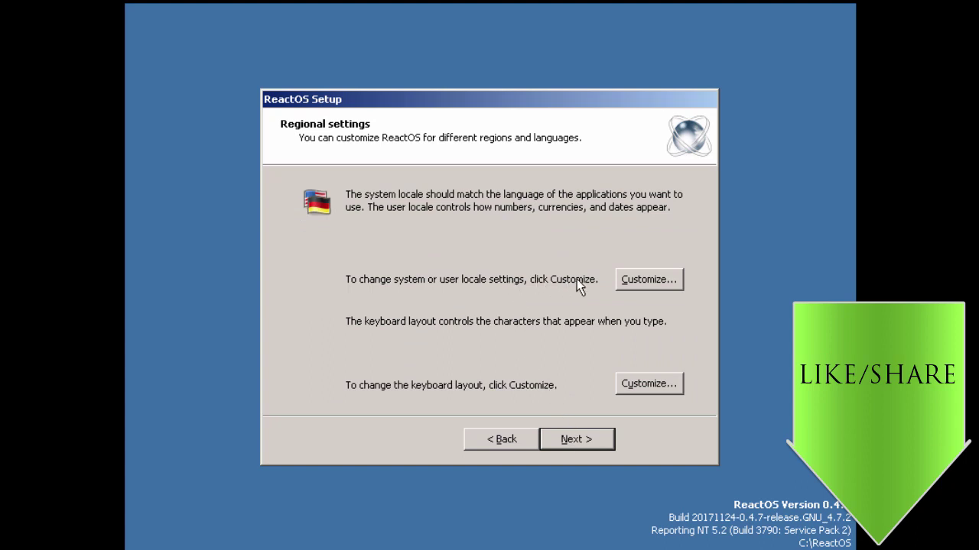
# Step: Review the regional format choices and the keyboard input languages, cancelling both dialogs
pyautogui.click(648, 280)
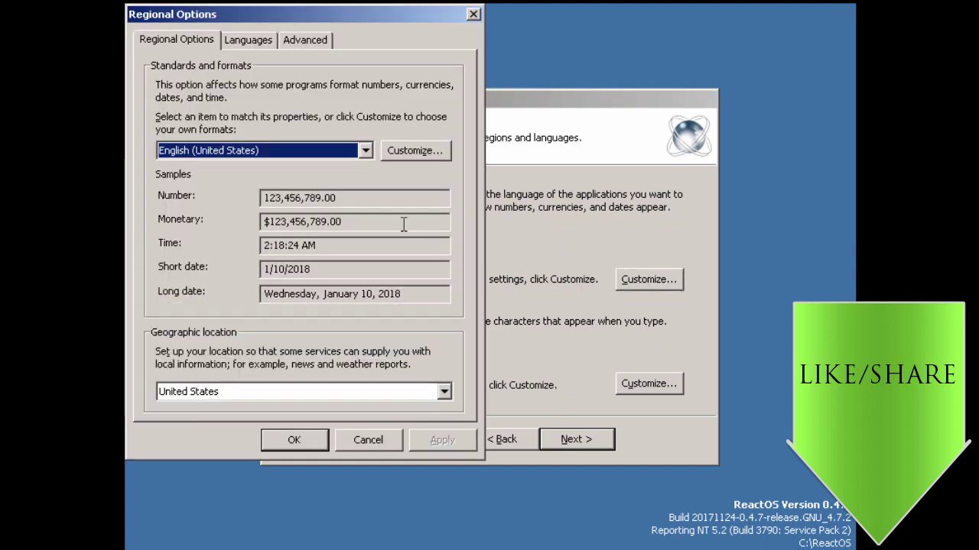
pyautogui.click(362, 151)
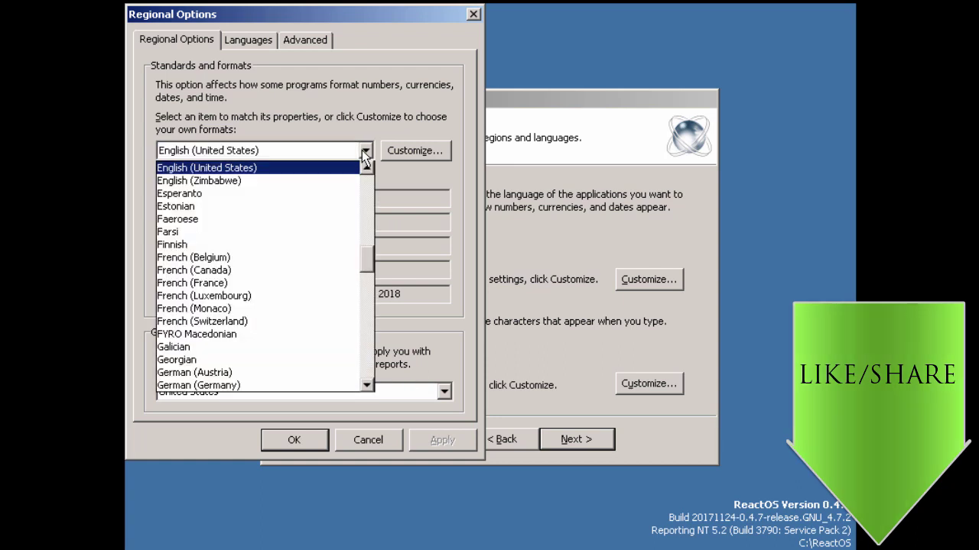
pyautogui.click(362, 150)
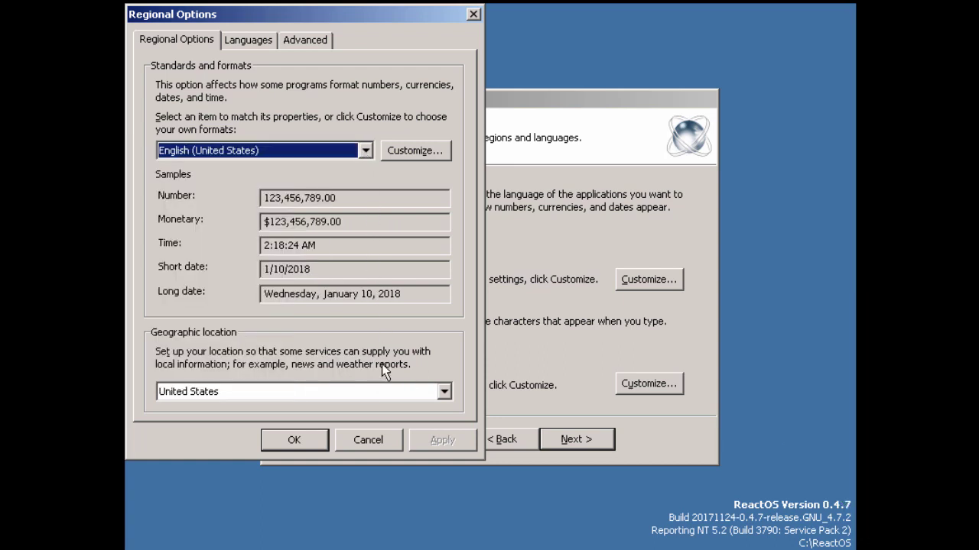
pyautogui.click(368, 440)
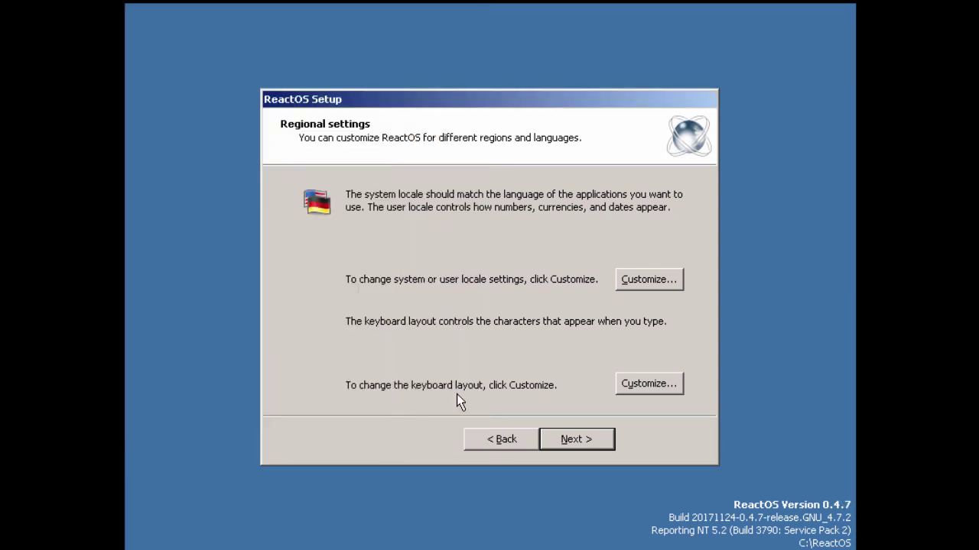
pyautogui.click(662, 393)
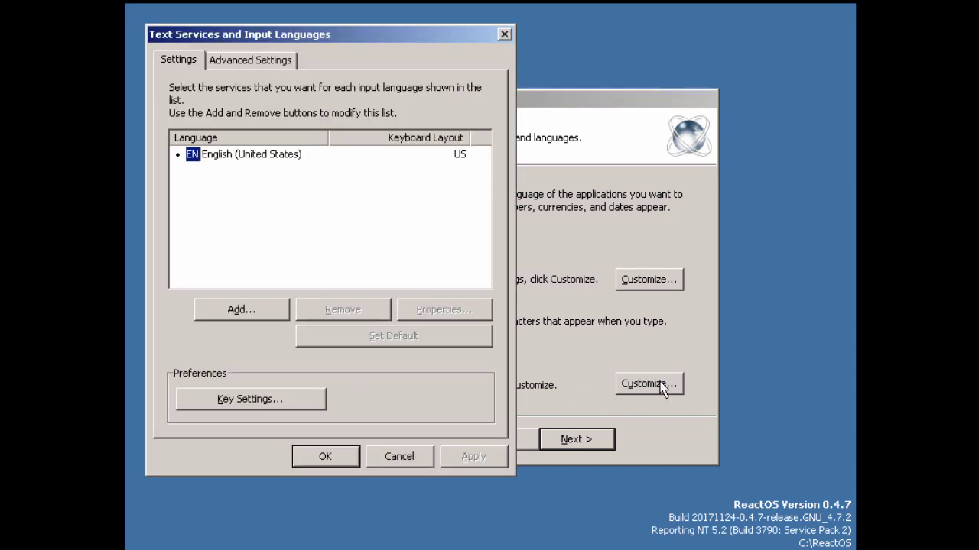
pyautogui.click(246, 310)
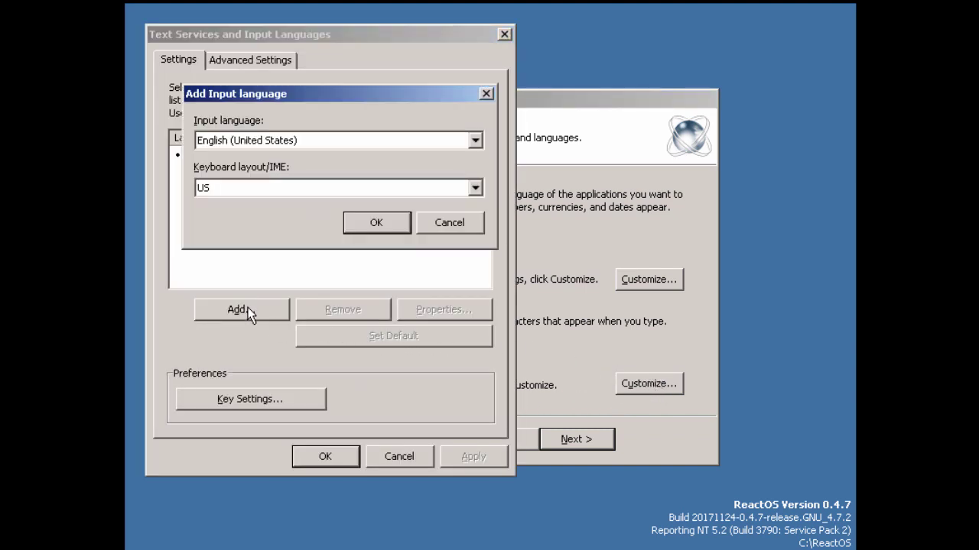
pyautogui.click(463, 227)
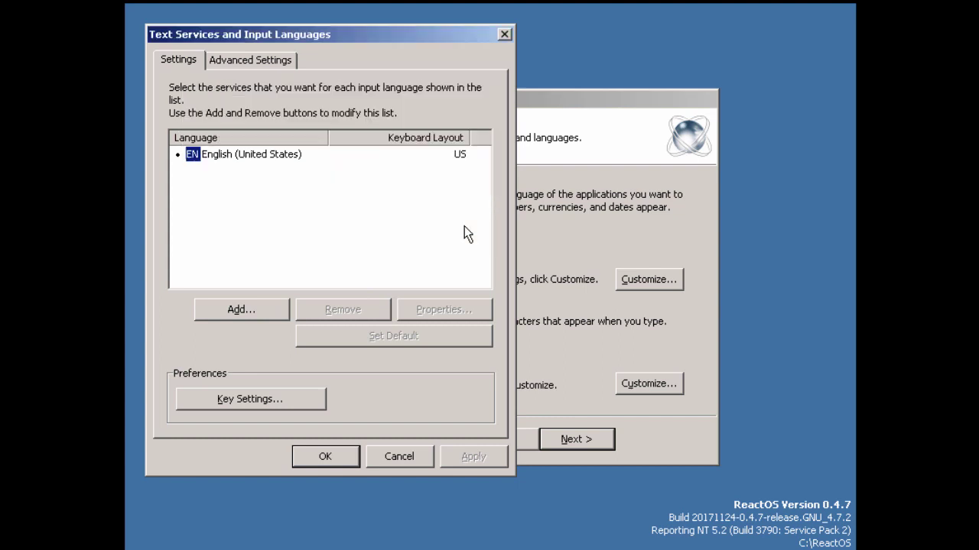
pyautogui.click(419, 458)
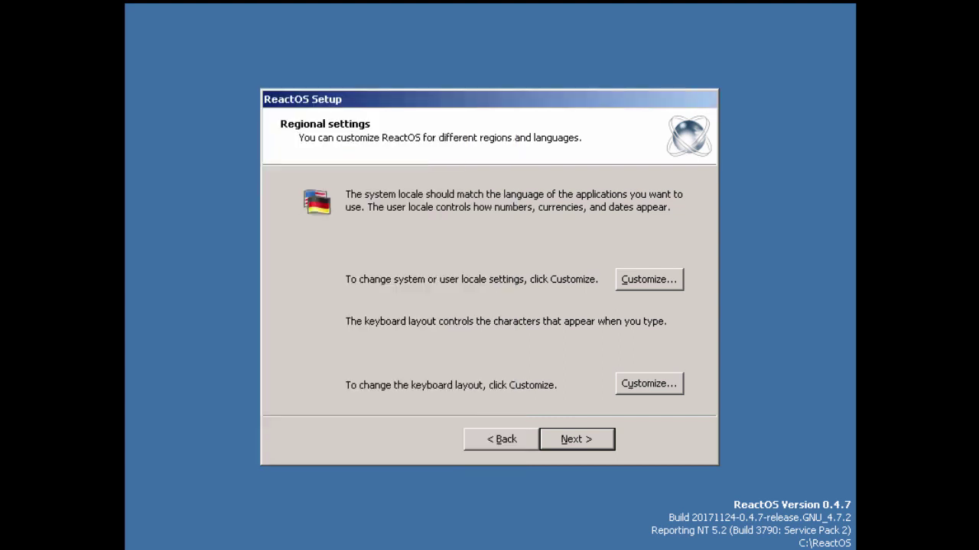
# Step: Accept the default regional settings and enter the owner's full name, leaving the organization blank
pyautogui.click(578, 438)
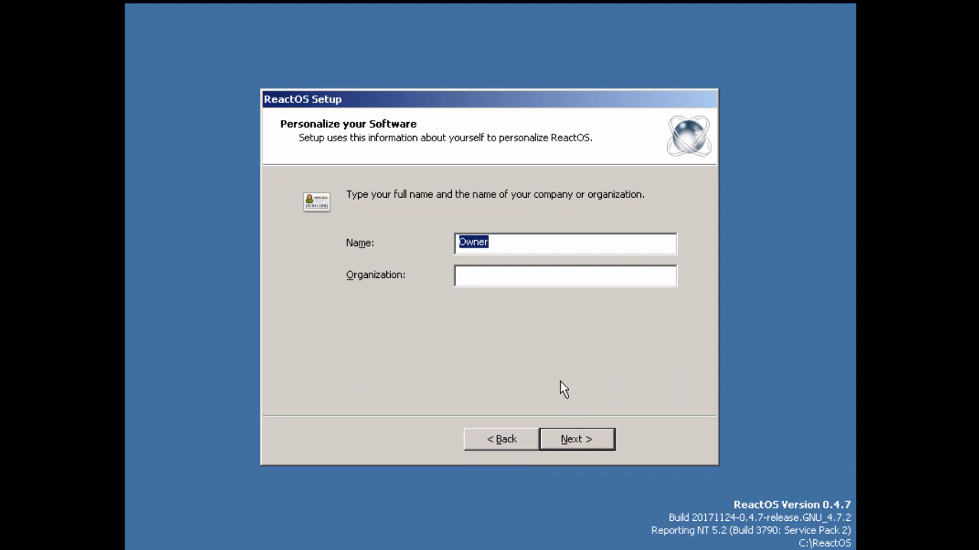
pyautogui.write('John Smith')
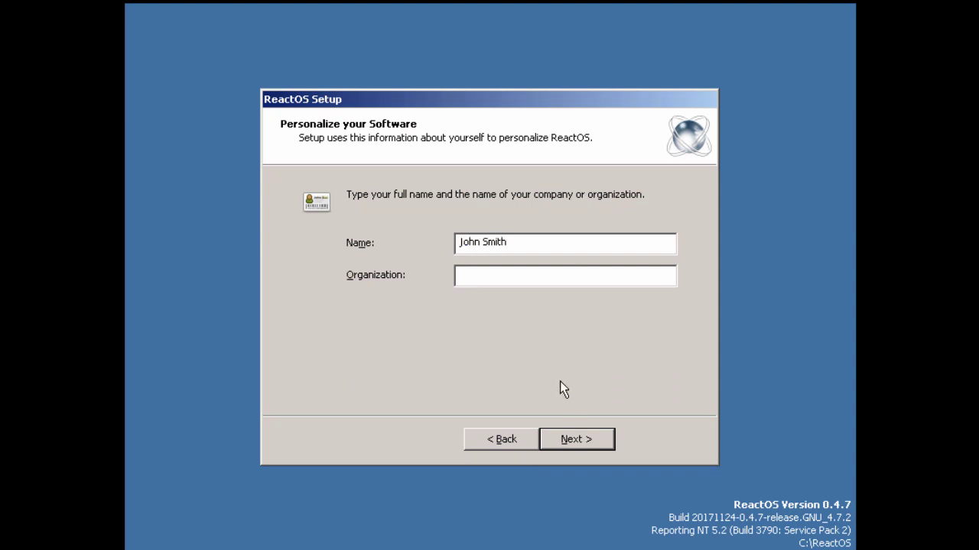
pyautogui.click(579, 447)
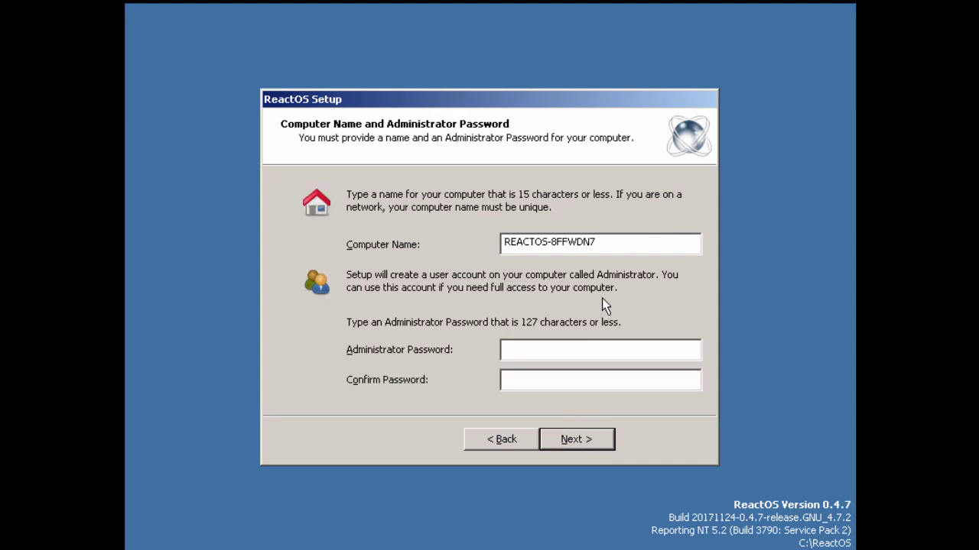
# Step: Name the computer REACTOS2018, and enter and confirm the administrator password
pyautogui.moveTo(548, 242); pyautogui.dragTo(616, 243)
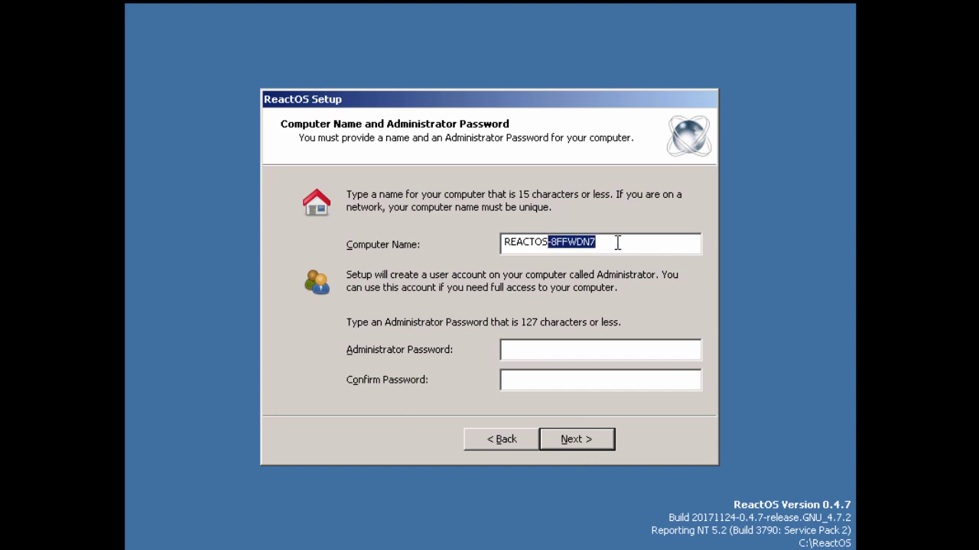
pyautogui.write('2018')
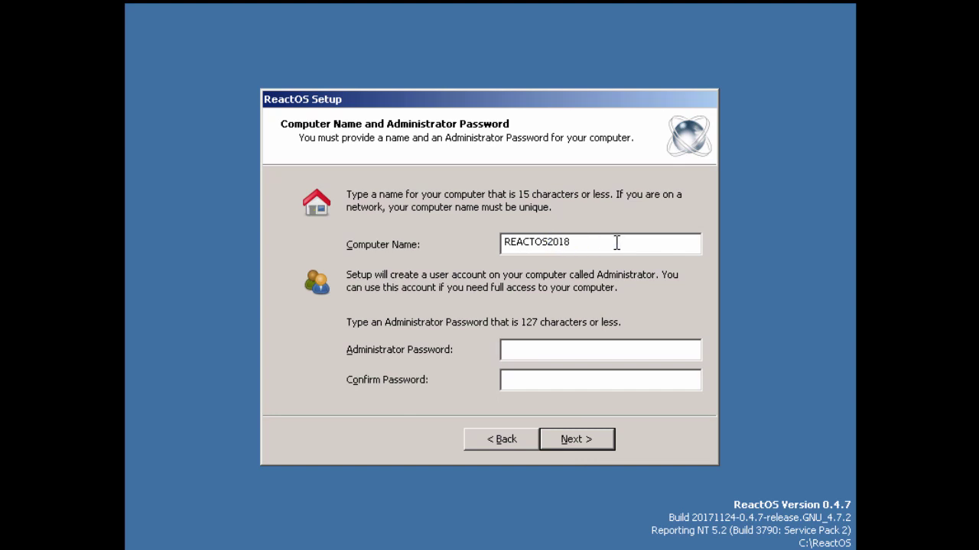
pyautogui.click(598, 348)
pyautogui.write('****')
pyautogui.write('********')
pyautogui.click(578, 449)
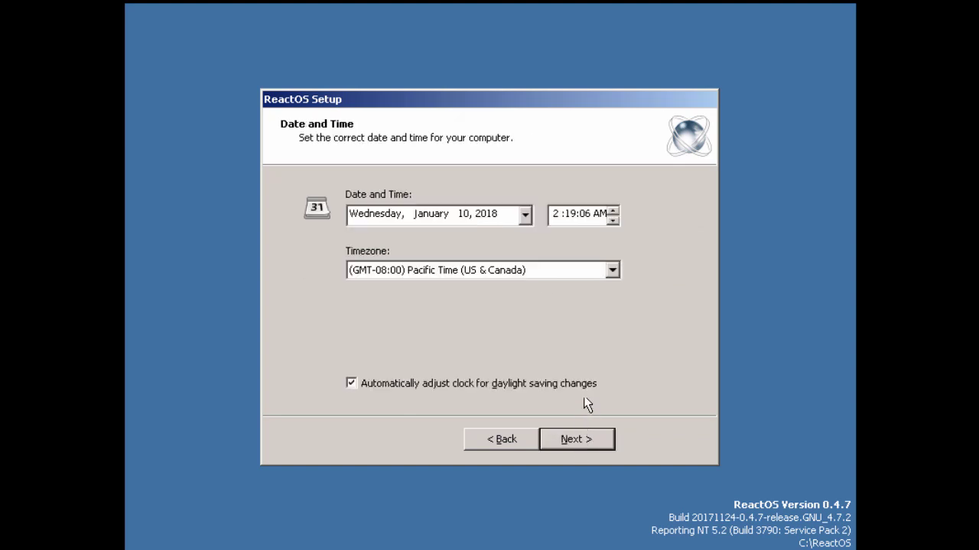
# Step: Keep the (GMT-08:00) Pacific Time (US & Canada) time zone, preview the Lautus theme and choose the Classic theme
pyautogui.click(613, 271)
pyautogui.click(613, 270)
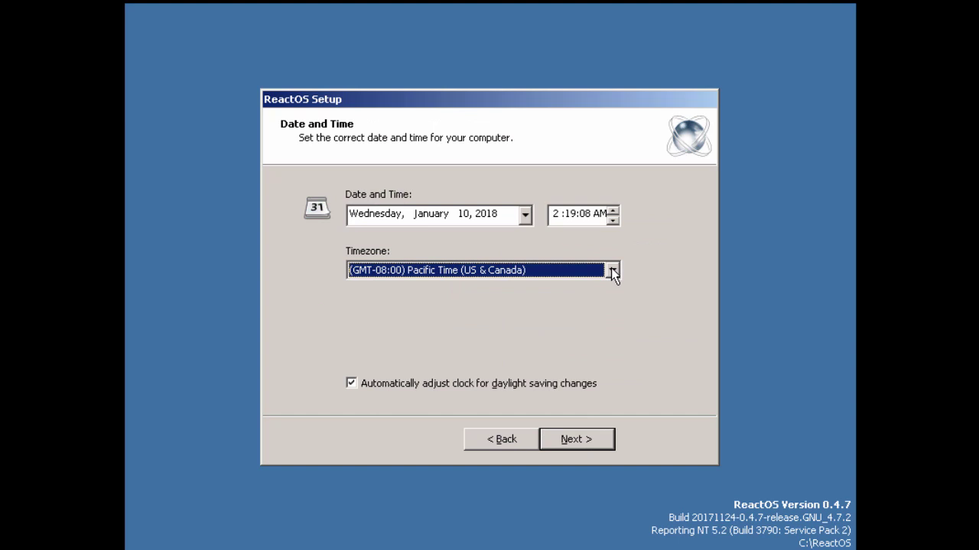
pyautogui.click(579, 440)
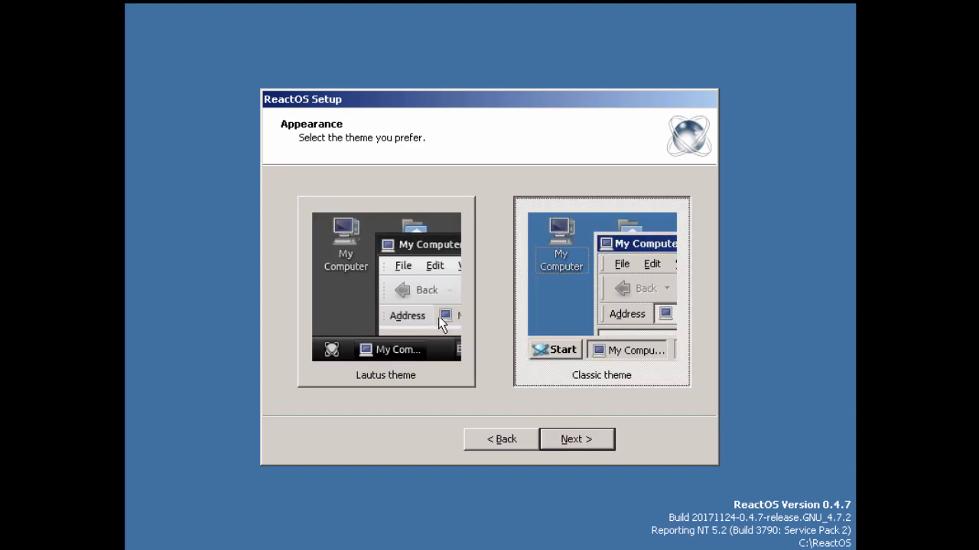
pyautogui.click(436, 315)
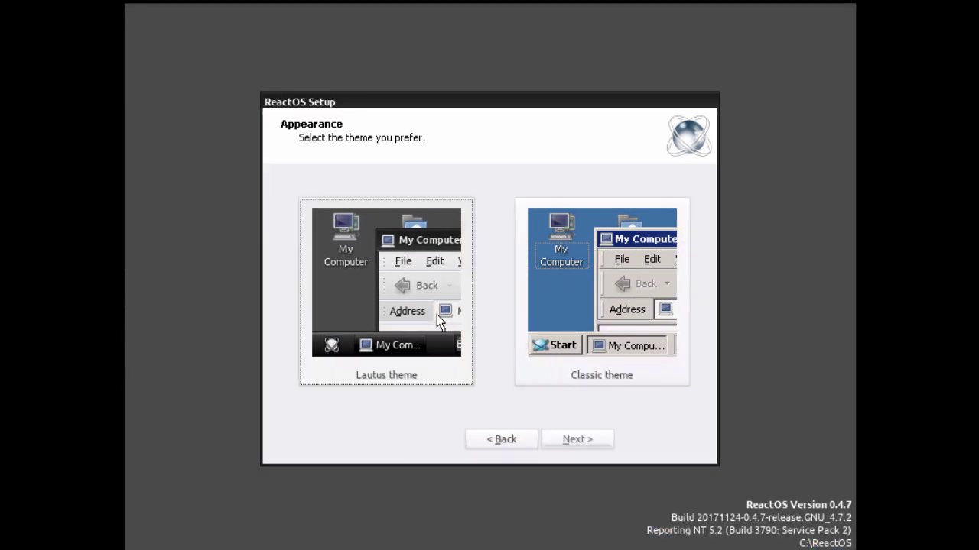
pyautogui.click(574, 299)
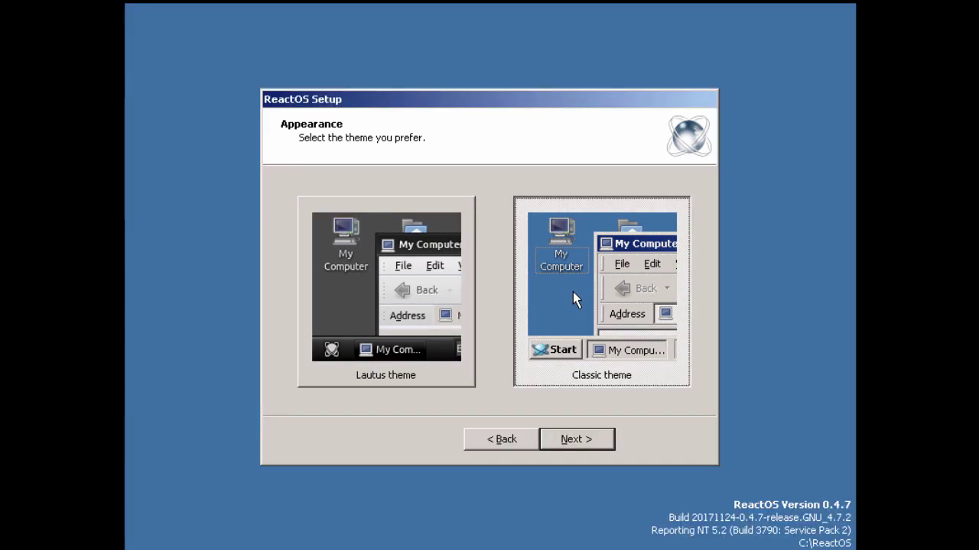
pyautogui.click(569, 440)
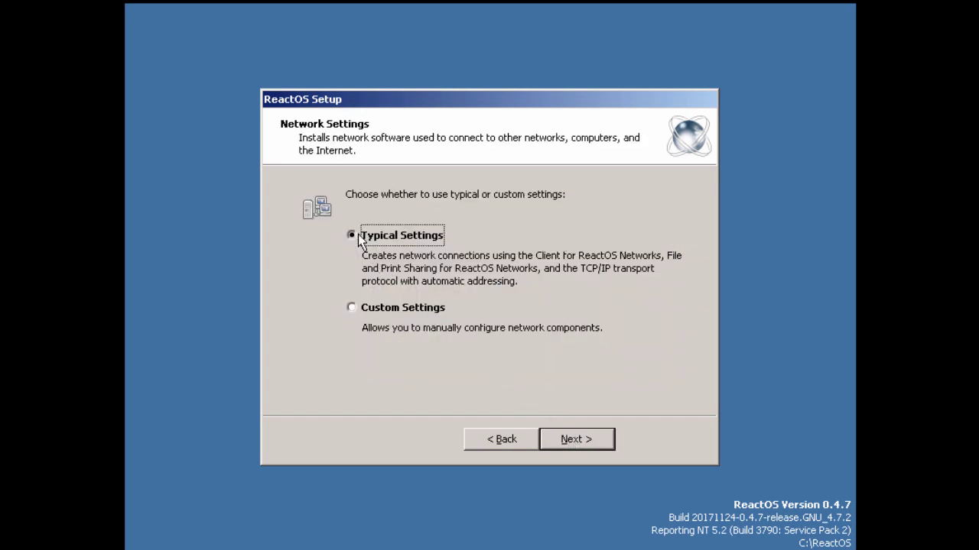
# Step: Accept the typical network settings and membership in the workgroup WORKGROUP, and finish the setup with a restart
pyautogui.click(585, 440)
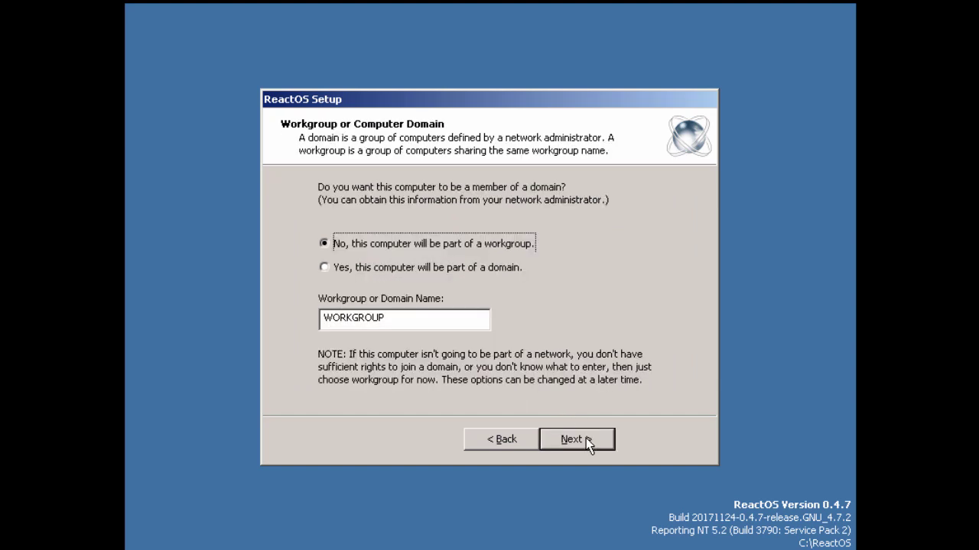
pyautogui.click(586, 440)
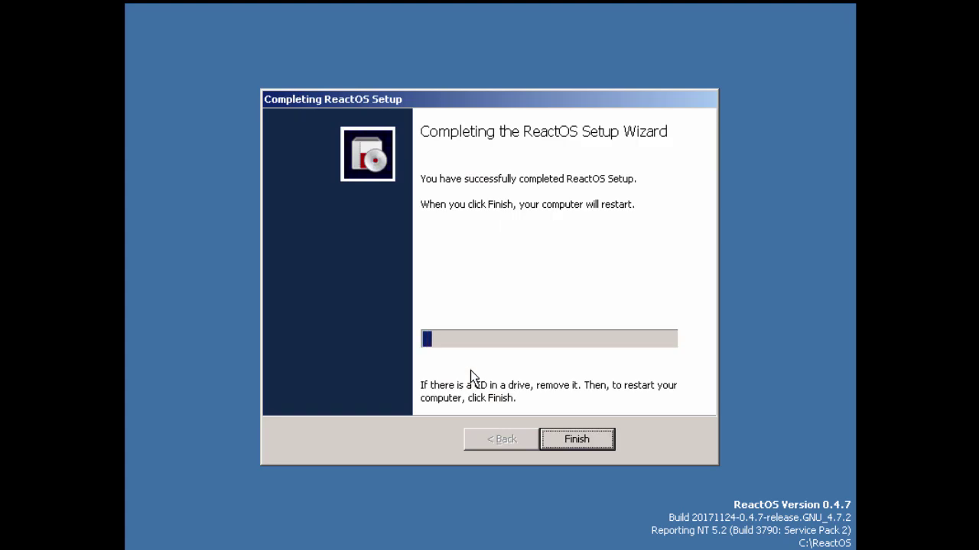
pyautogui.click(566, 442)
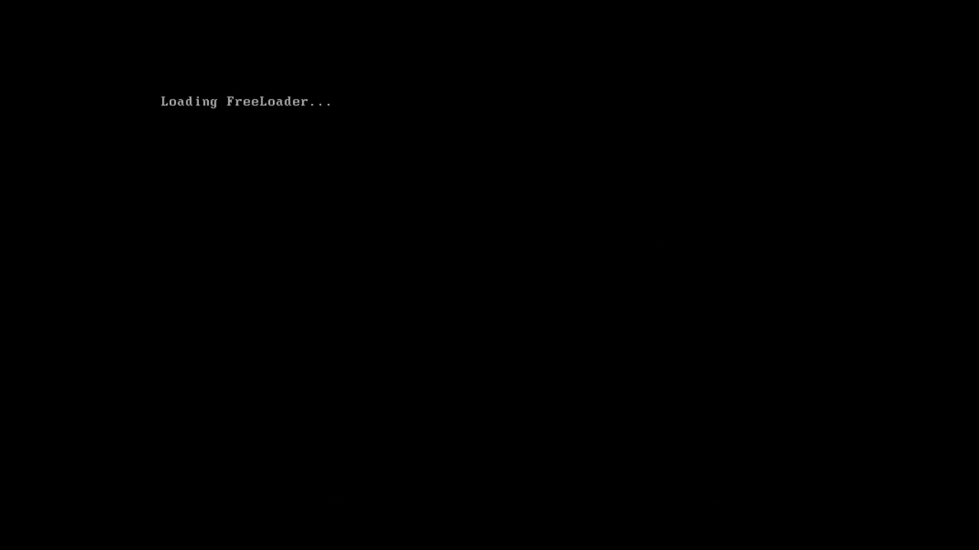
# Step: Boot ReactOS to its desktop and cancel the New Hardware Wizard for the system device
pyautogui.press('Return')
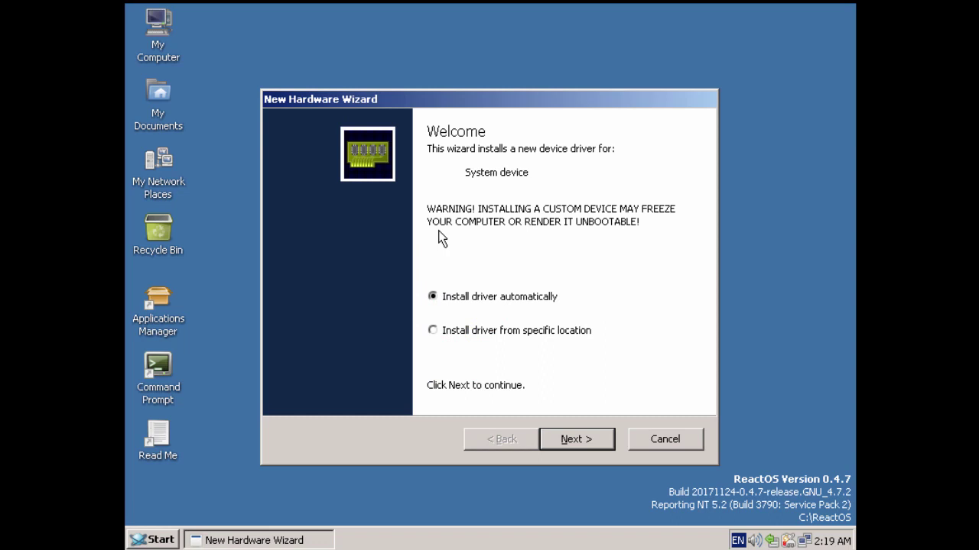
pyautogui.click(659, 438)
# Step: Look through the entries of the Start menu, including the Programs submenu, and close it
pyautogui.click(154, 540)
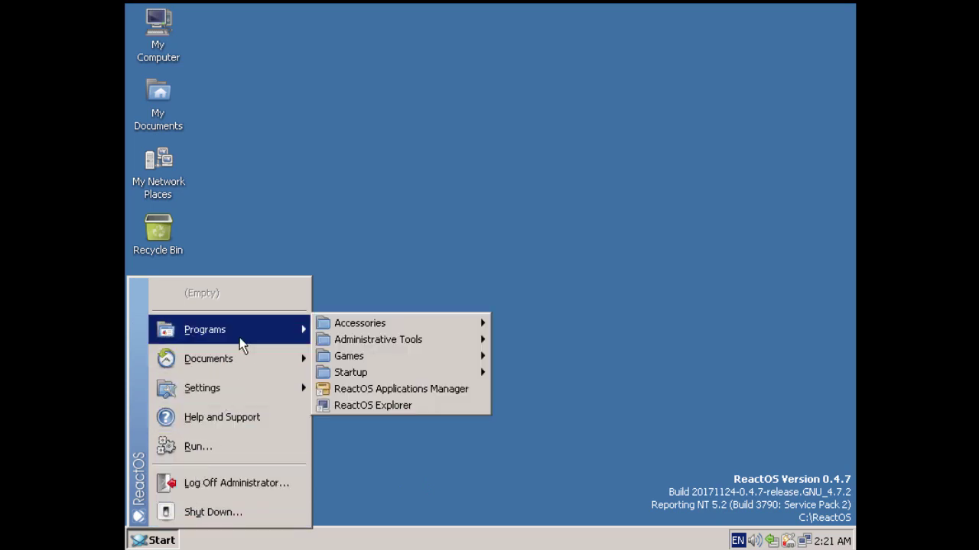
pyautogui.moveTo(245, 364)
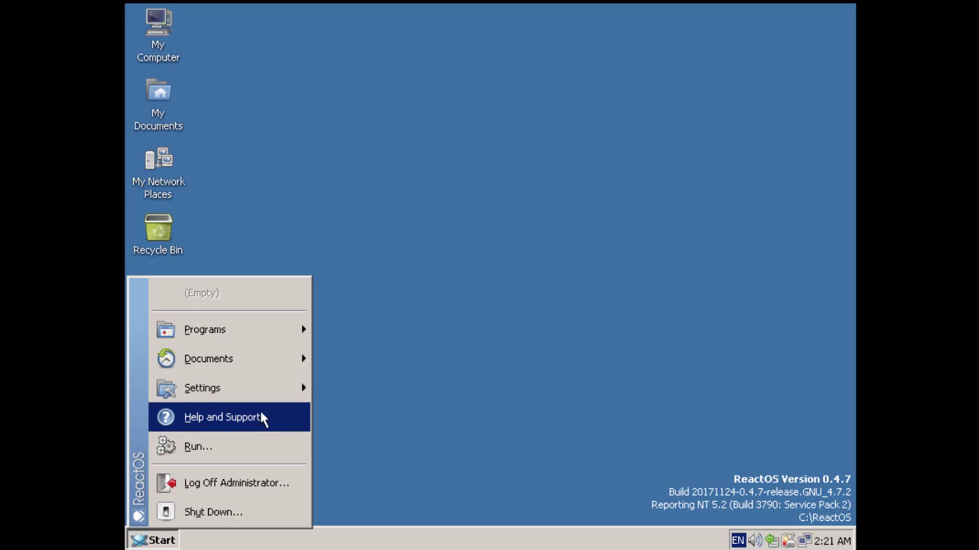
pyautogui.click(319, 221)
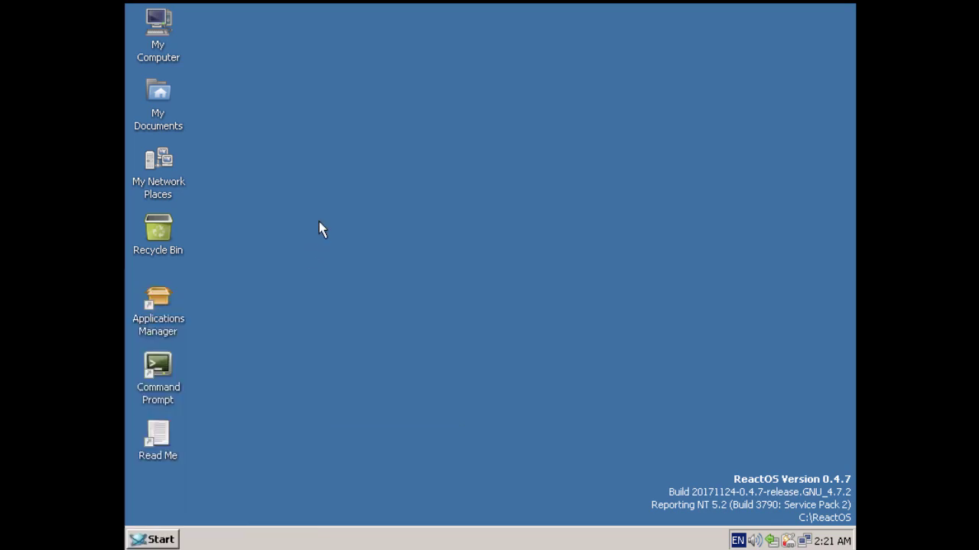
# Step: View the contents of My Computer and My Documents, closing each window
pyautogui.doubleClick(158, 24)
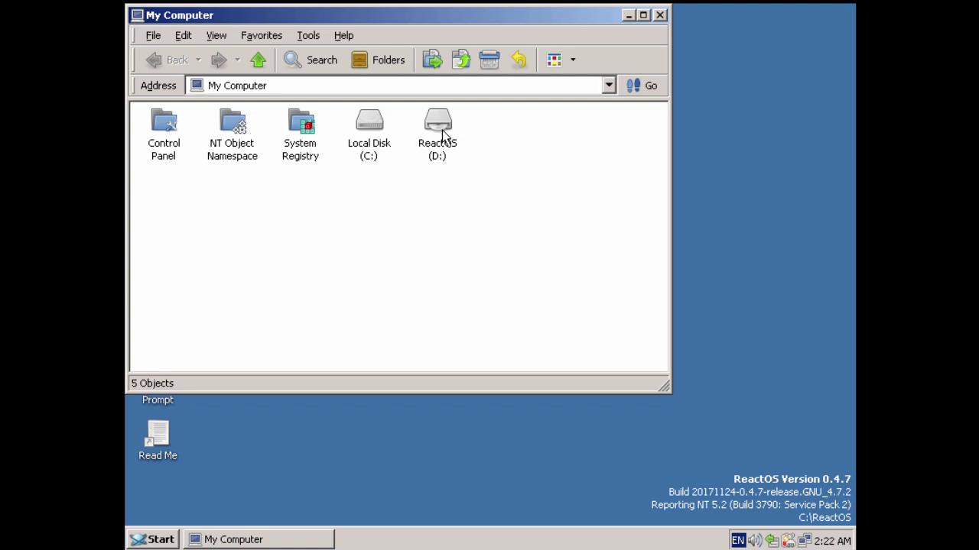
pyautogui.click(661, 16)
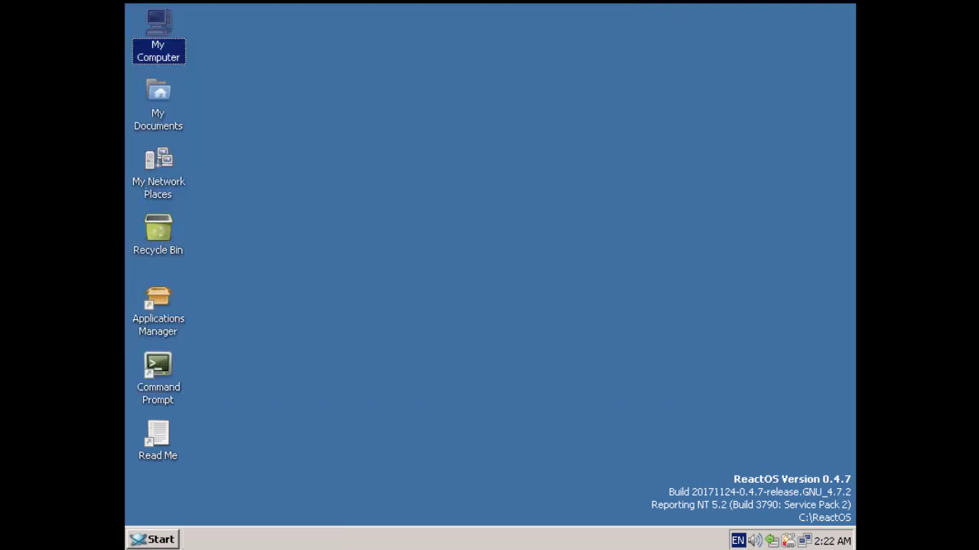
pyautogui.doubleClick(161, 101)
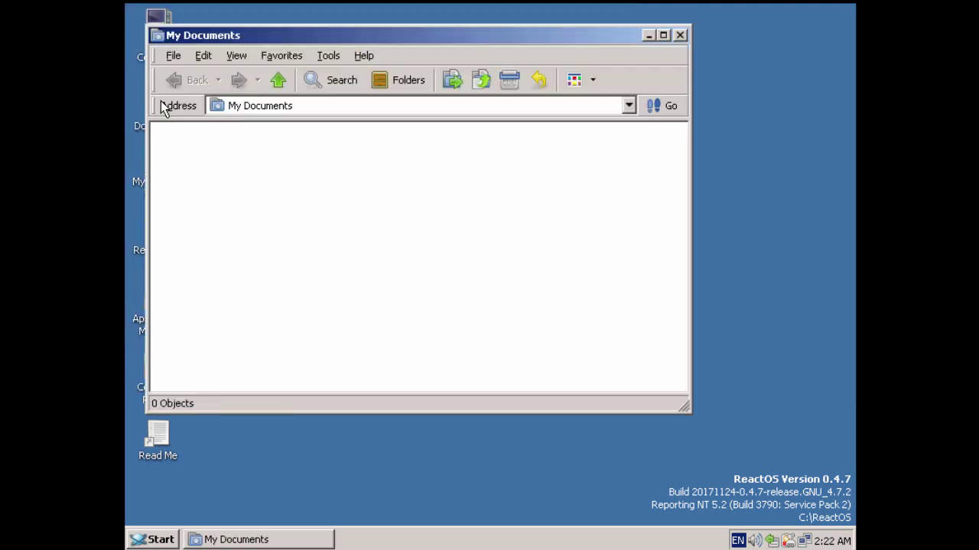
pyautogui.click(679, 35)
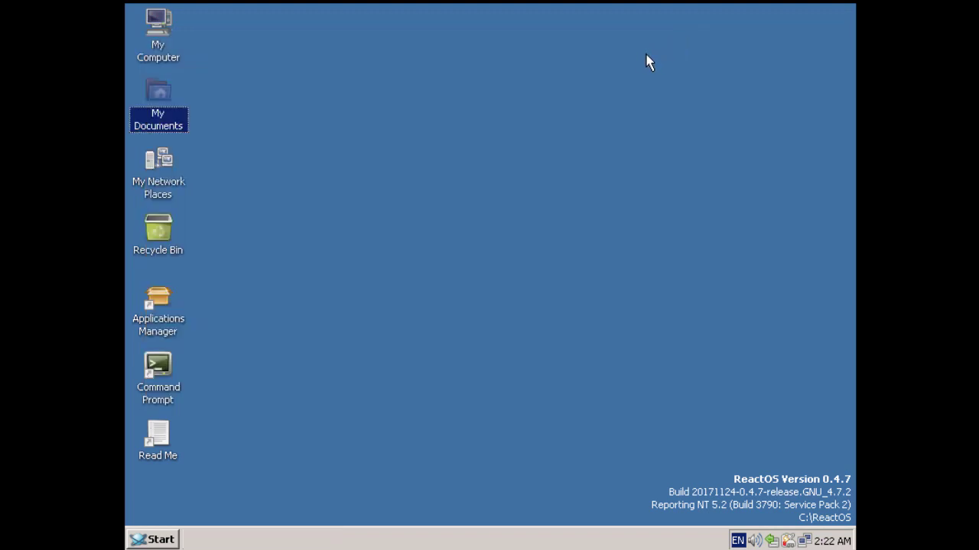
# Step: View My Computer's general system properties and computer name settings, opening the name change dialog and cancelling it
pyautogui.rightClick(159, 46)
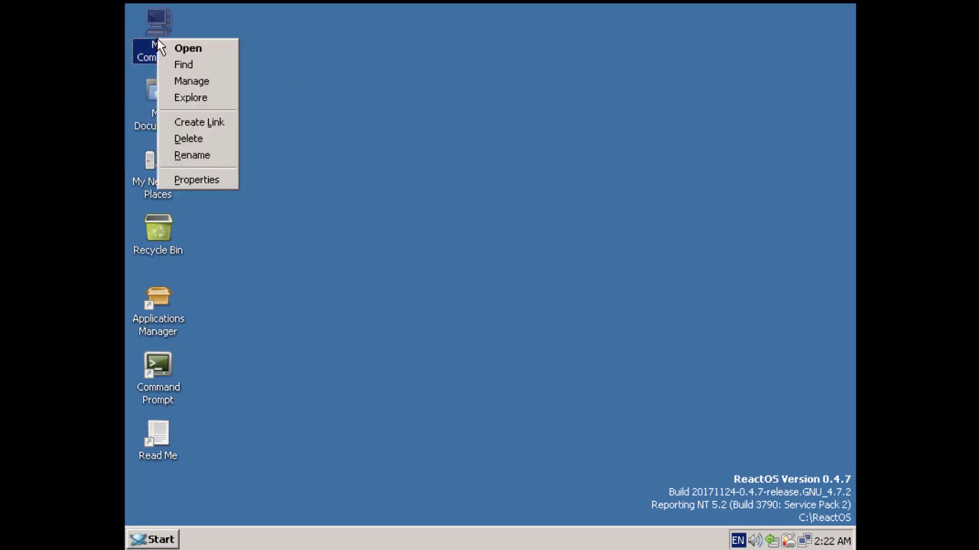
pyautogui.click(207, 182)
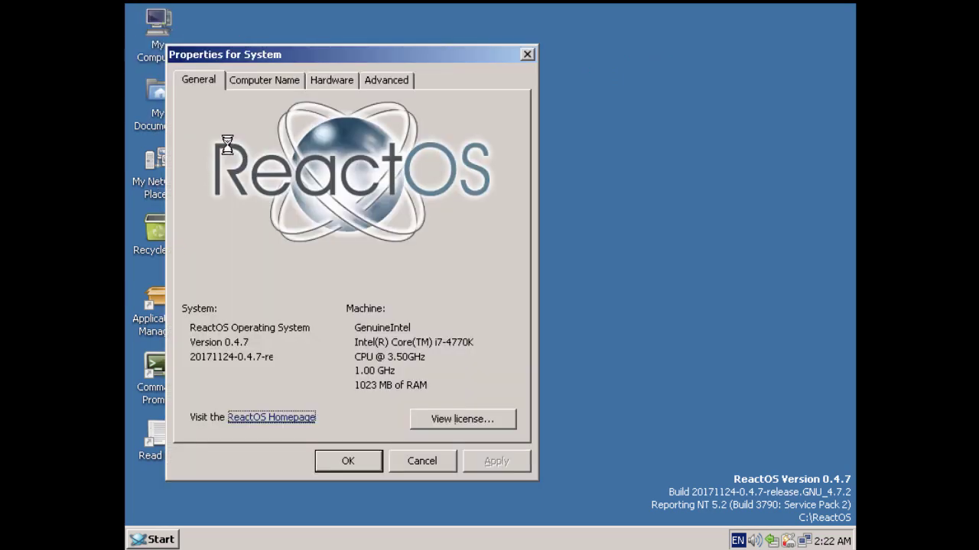
pyautogui.click(268, 83)
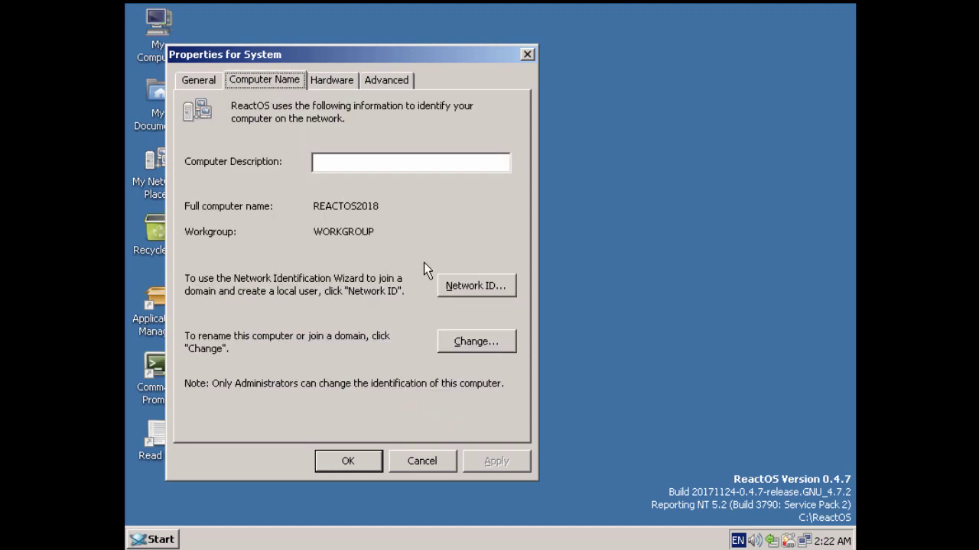
pyautogui.click(486, 343)
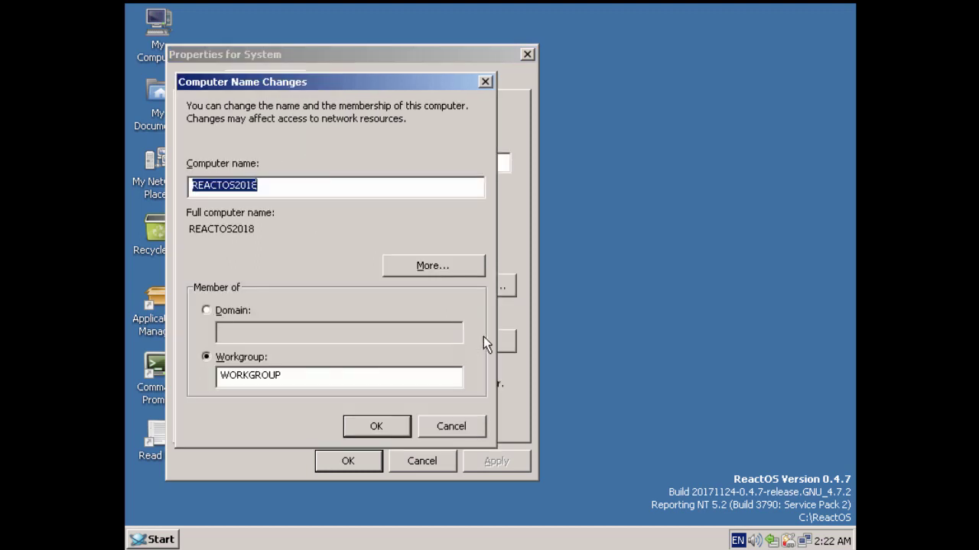
pyautogui.click(450, 430)
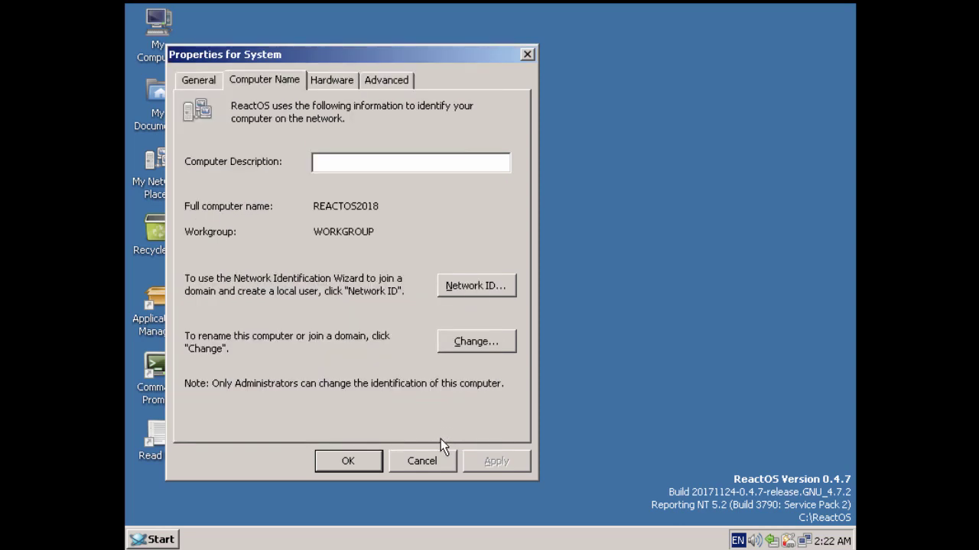
# Step: View the hardware settings with the Computer category in Device Manager, check the advanced system settings, and cancel the system properties
pyautogui.click(330, 81)
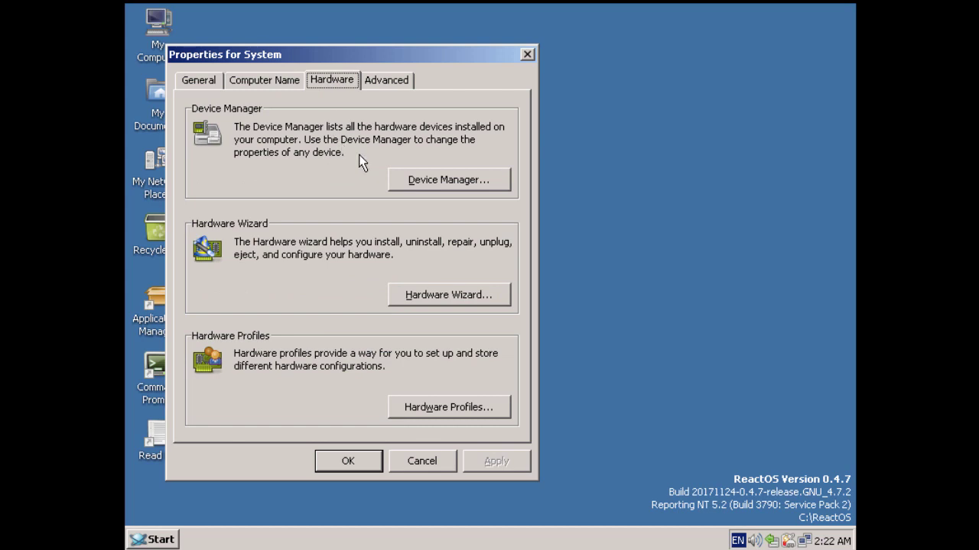
pyautogui.click(432, 180)
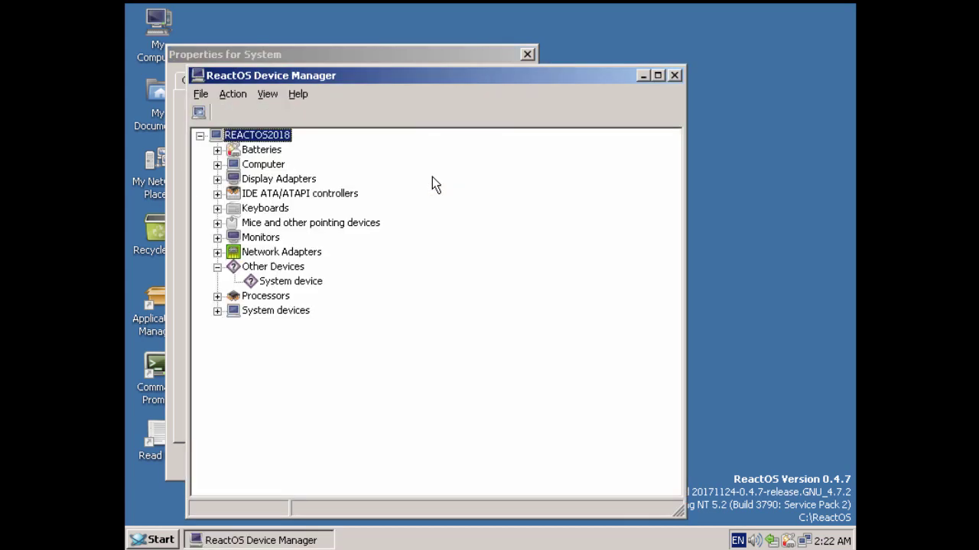
pyautogui.click(217, 165)
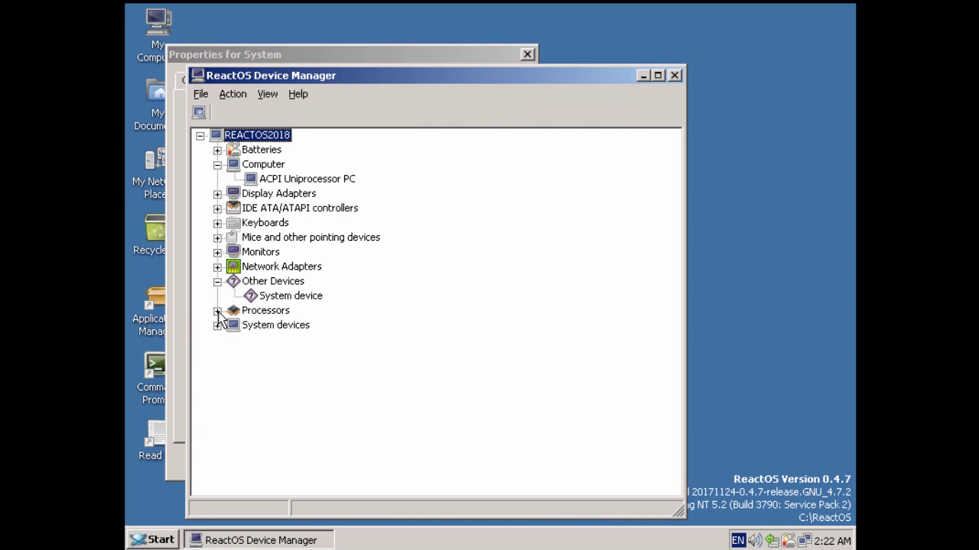
pyautogui.click(675, 75)
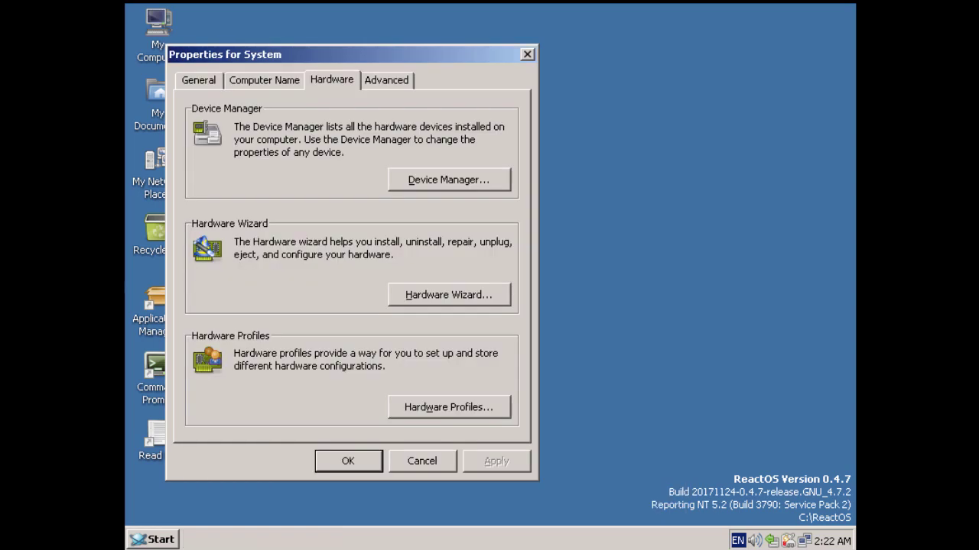
pyautogui.click(395, 81)
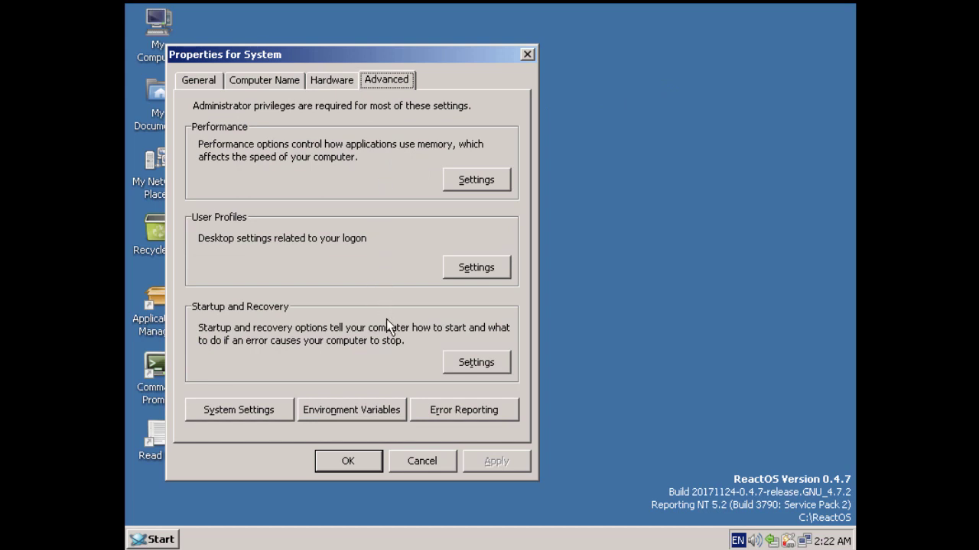
pyautogui.click(422, 461)
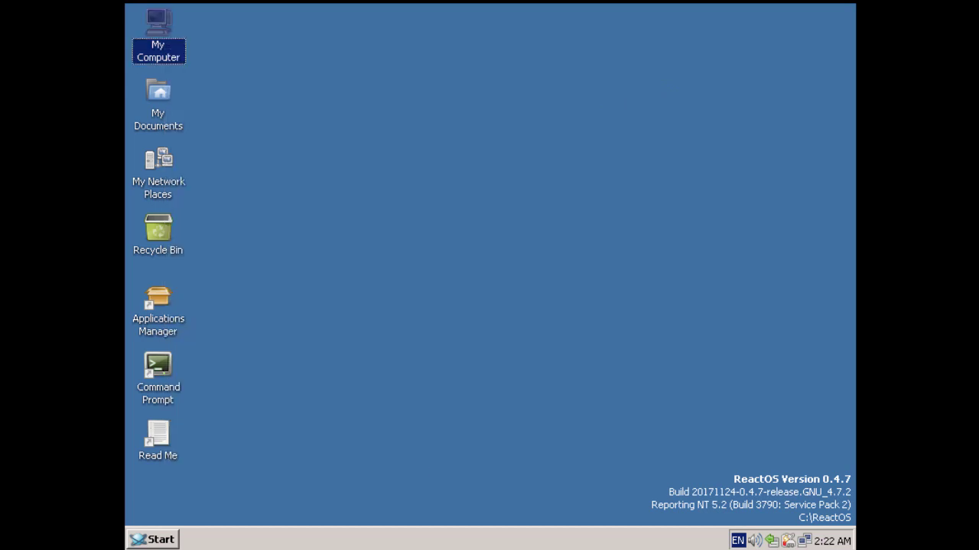
# Step: Open a Command Prompt and run cd and ipconfig to check the current directory and IP configuration
pyautogui.doubleClick(170, 370)
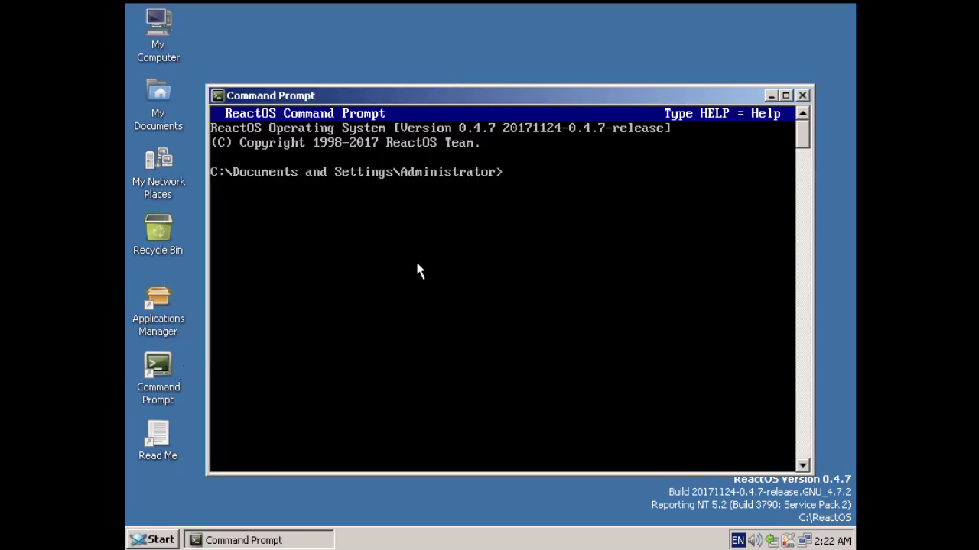
pyautogui.write('cd')
pyautogui.press('Return')
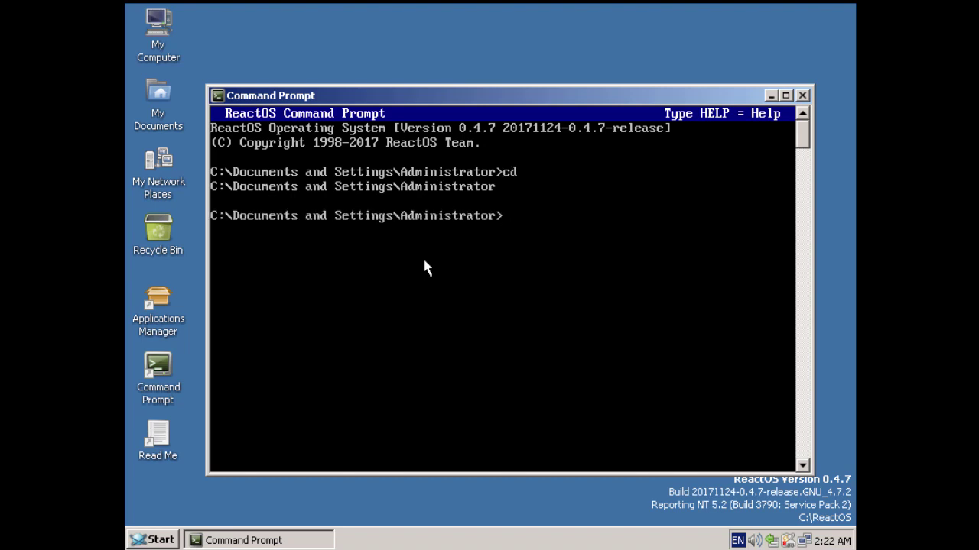
pyautogui.write('ipconfig')
pyautogui.press('Return')
pyautogui.press('Return')
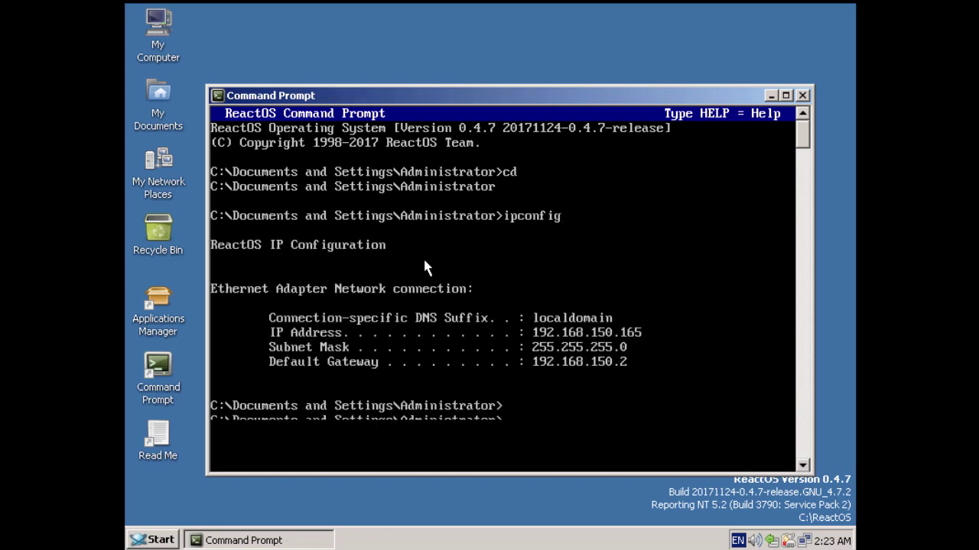
pyautogui.write('ping www.google.com')
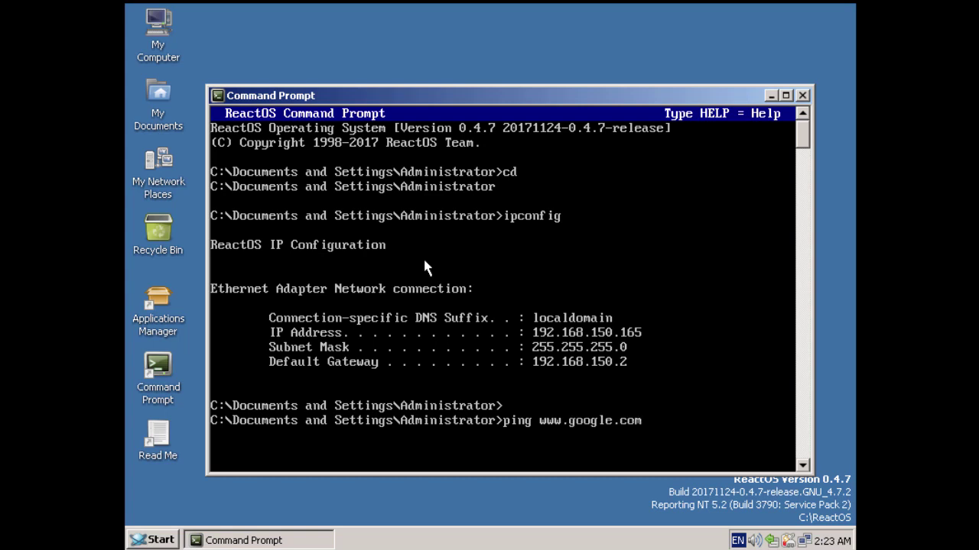
pyautogui.press('Return')
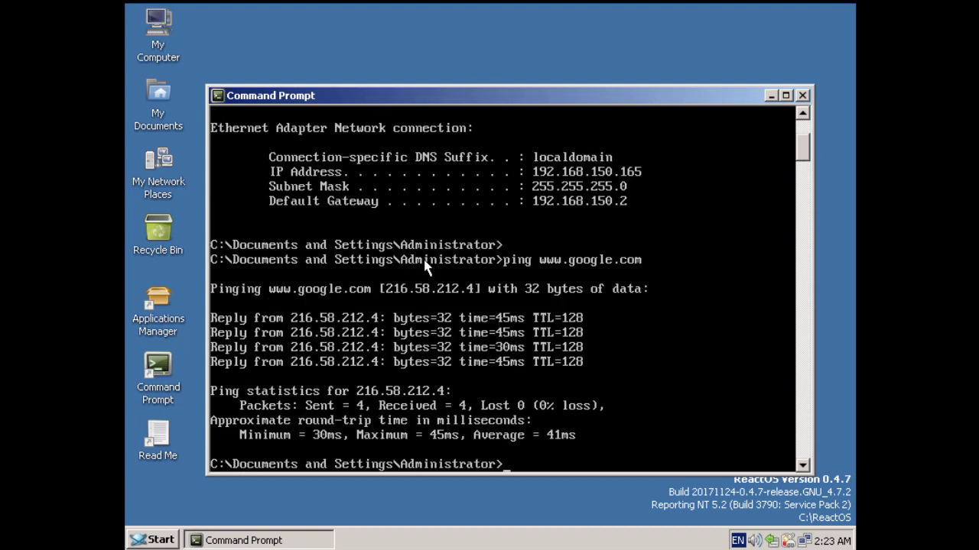
pyautogui.press('Return')
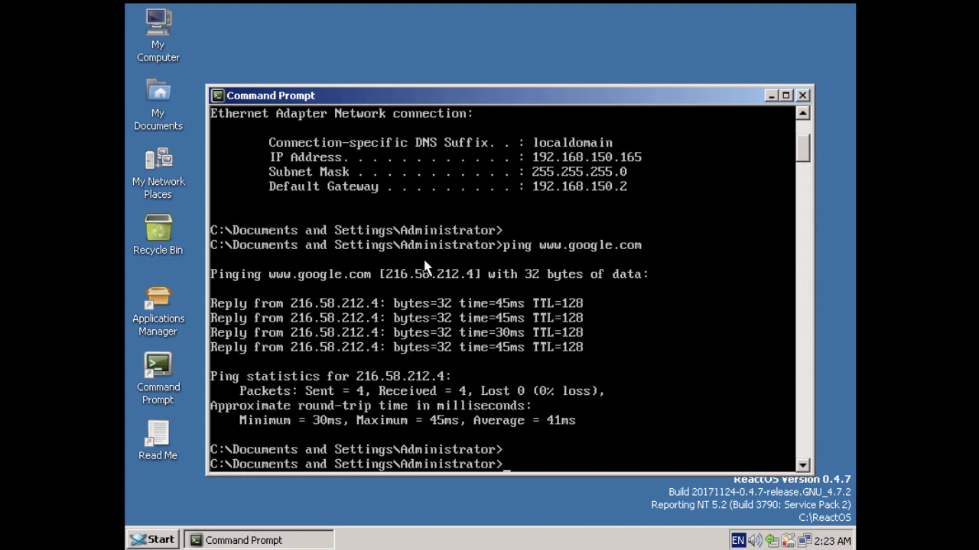
pyautogui.write('hostname')
pyautogui.press('Return')
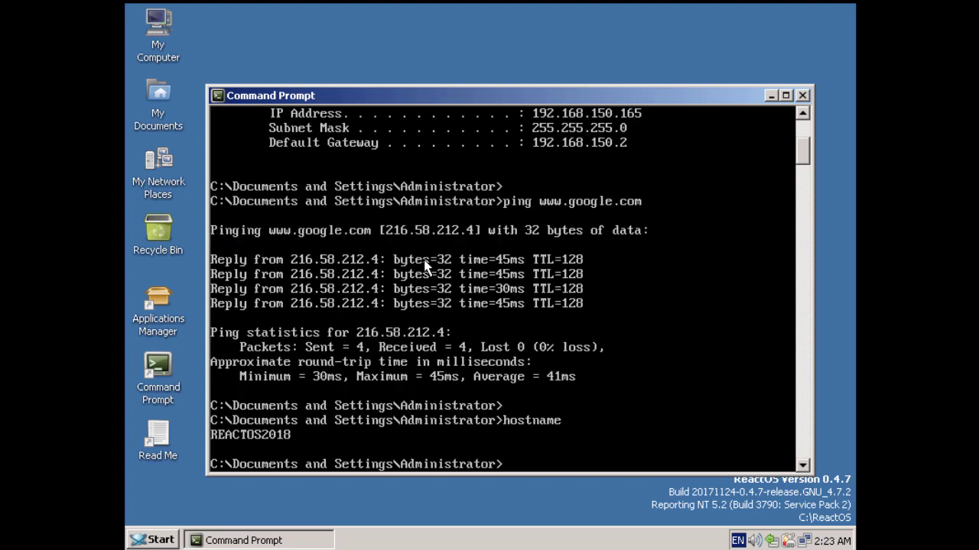
pyautogui.write('exit')
pyautogui.press('Return')
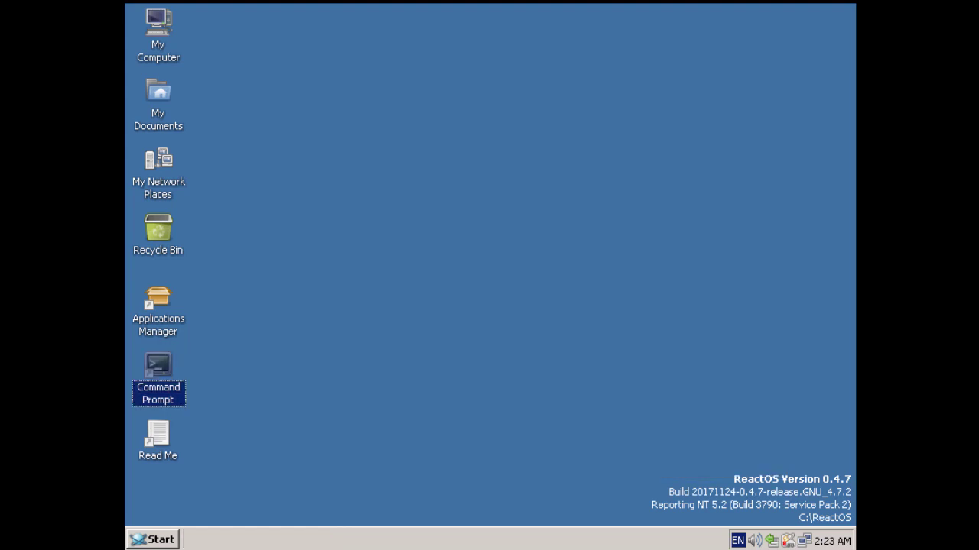
# Step: View the network connection's status and its Internet Protocol Version 4 (TCP/IPv4) properties, cancelling every dialog
pyautogui.click(531, 325)
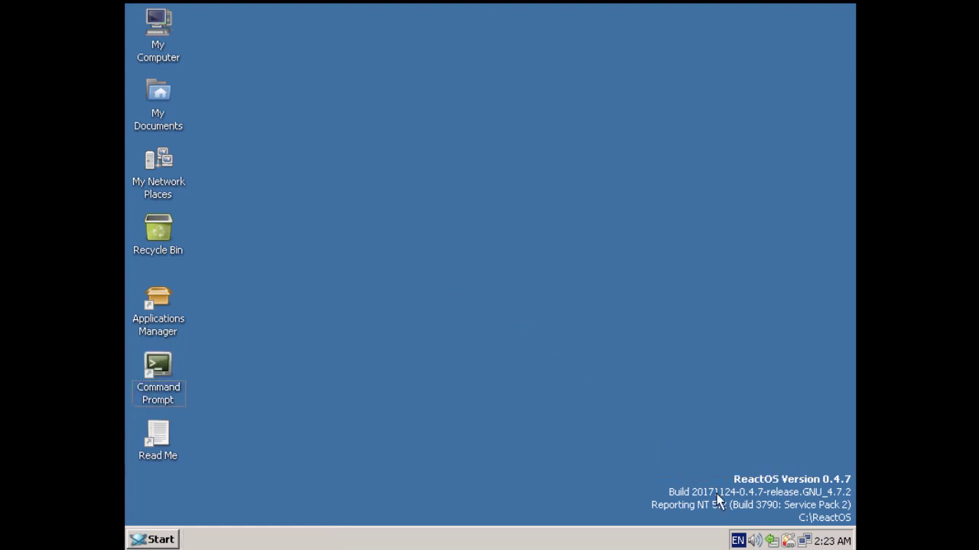
pyautogui.doubleClick(794, 540)
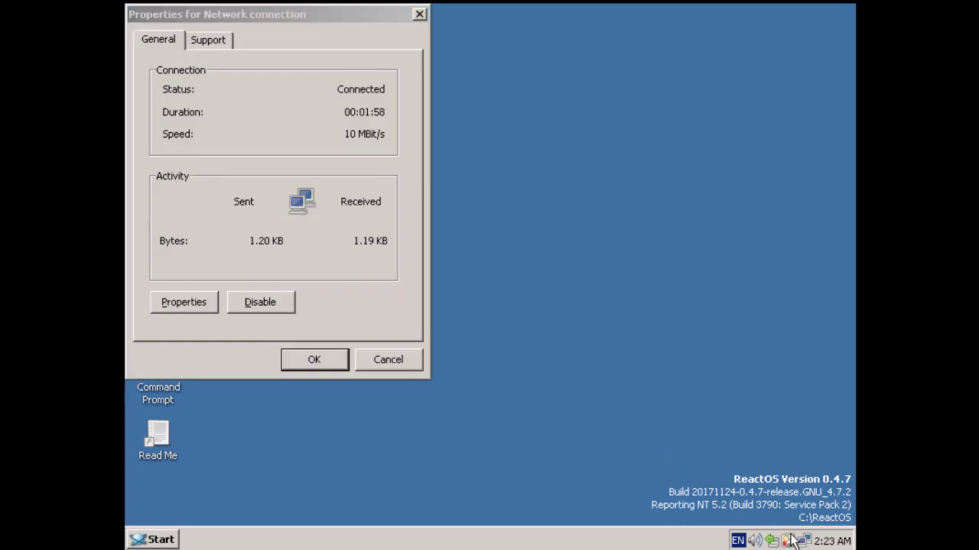
pyautogui.click(199, 302)
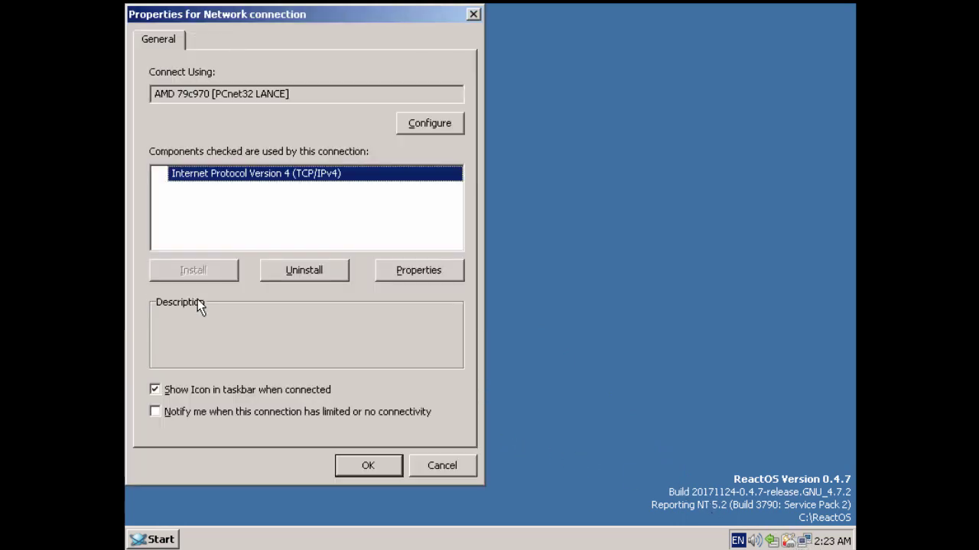
pyautogui.click(419, 273)
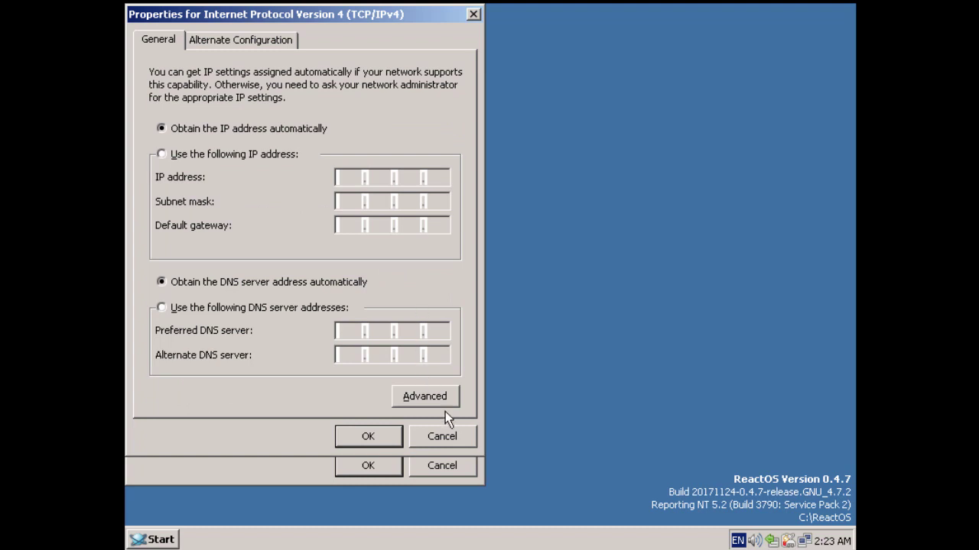
pyautogui.click(448, 435)
pyautogui.click(448, 474)
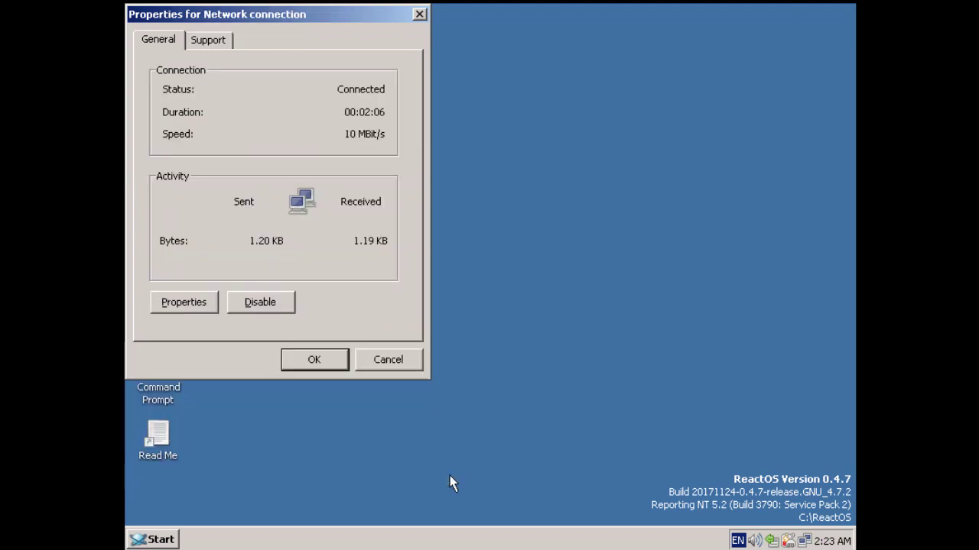
pyautogui.click(393, 357)
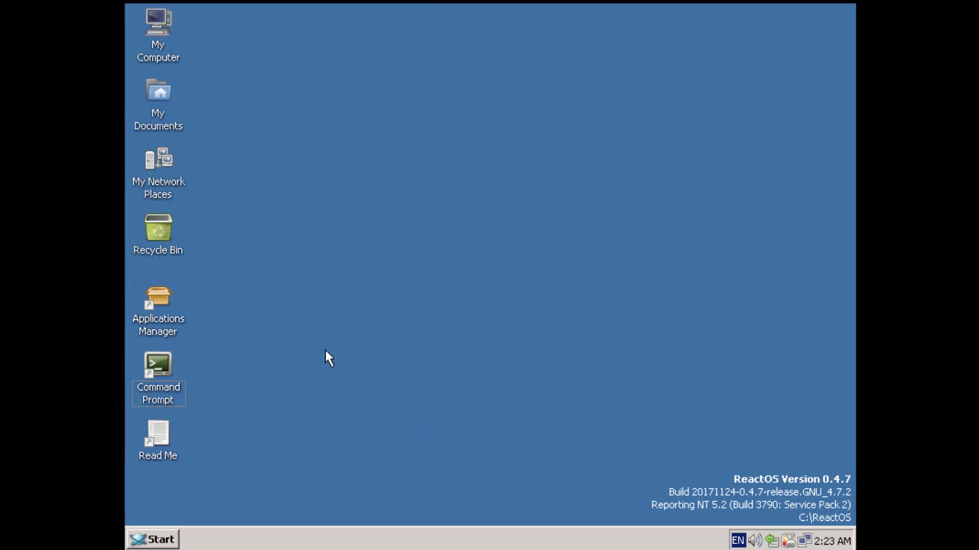
# Step: Open the Applications Manager, reposition its window, and look through the installed Applications, Updates and available Audio programs
pyautogui.doubleClick(155, 298)
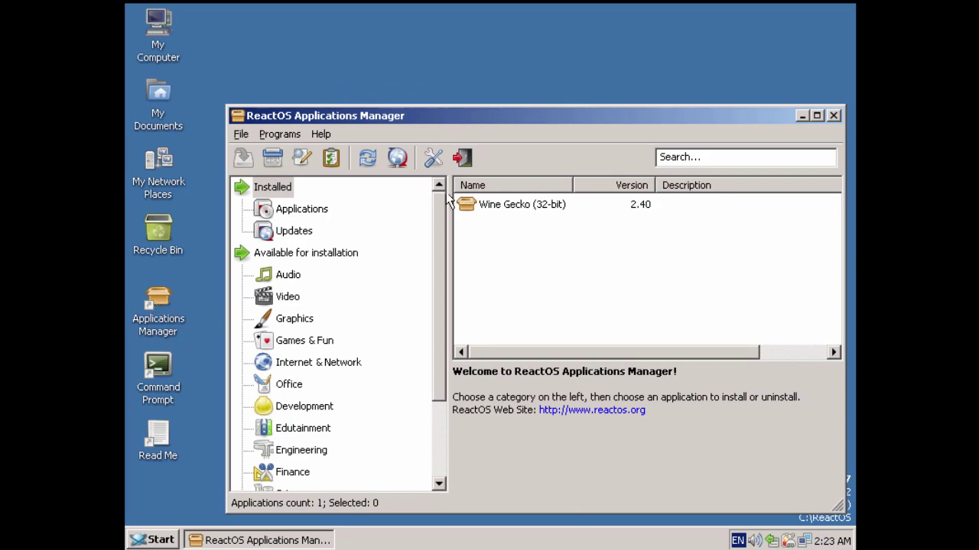
pyautogui.moveTo(497, 123); pyautogui.dragTo(447, 58)
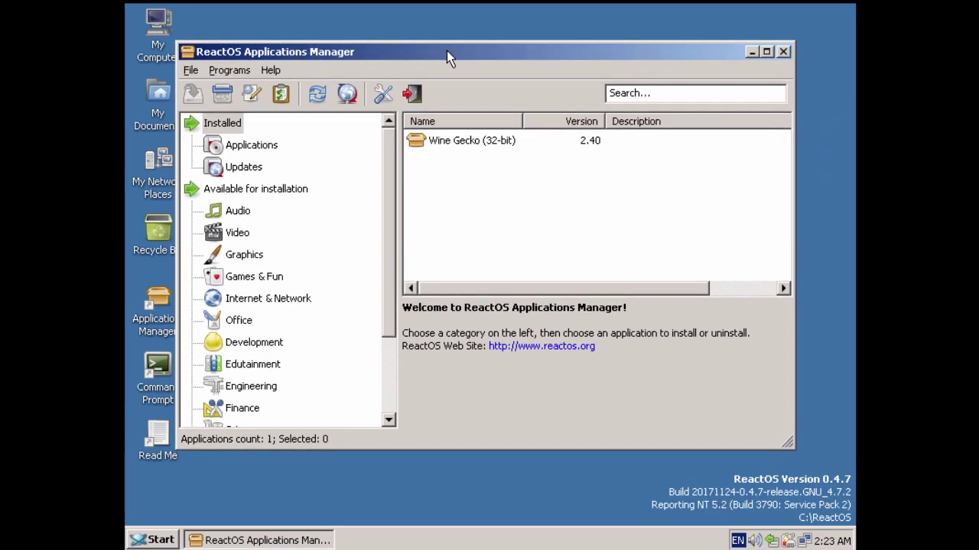
pyautogui.click(264, 147)
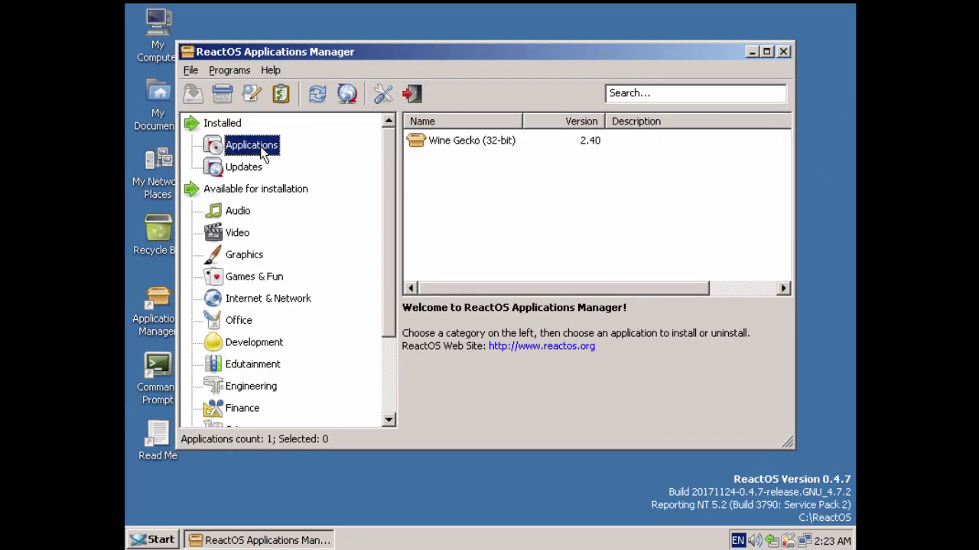
pyautogui.click(252, 174)
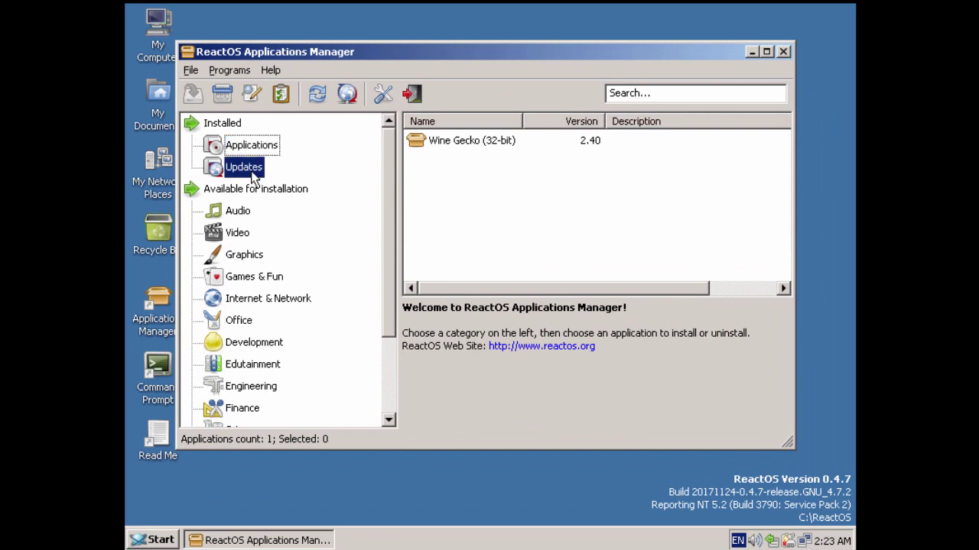
pyautogui.click(242, 211)
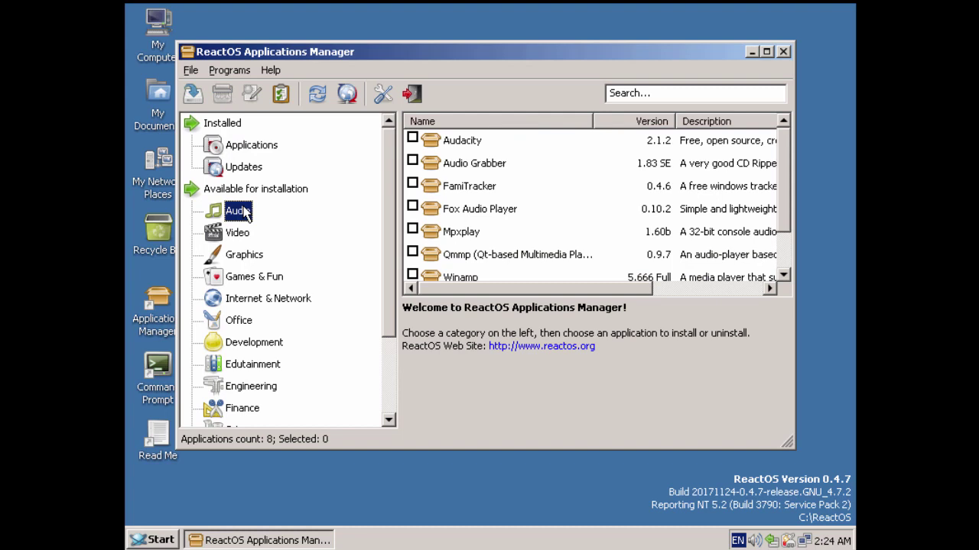
# Step: Download VLC media player 2.2.2 from the Video category and start its setup wizard in English
pyautogui.click(240, 234)
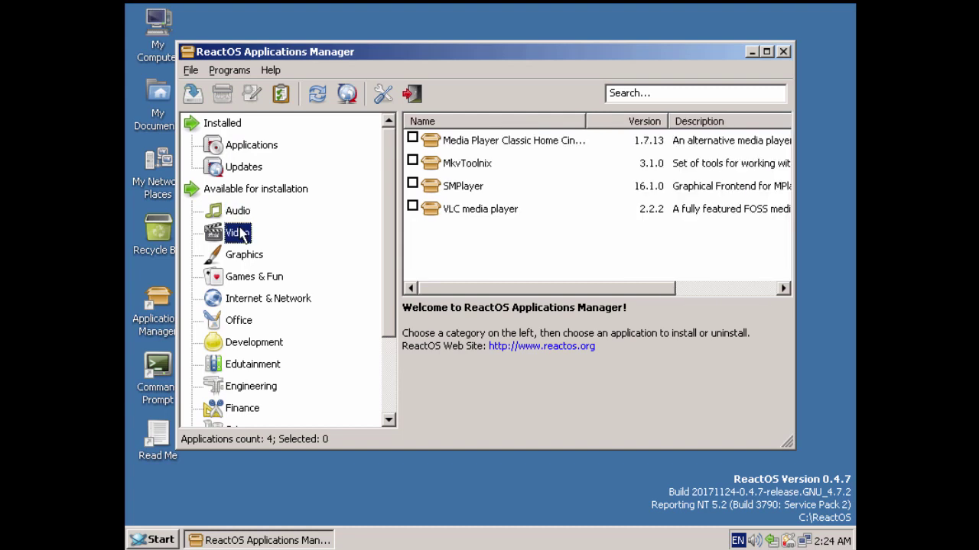
pyautogui.click(412, 207)
pyautogui.click(464, 217)
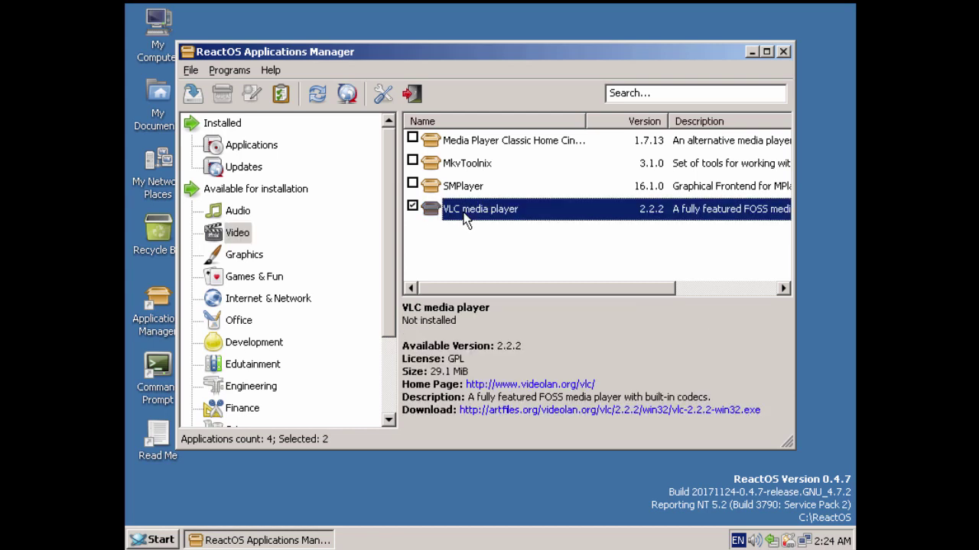
pyautogui.rightClick(467, 219)
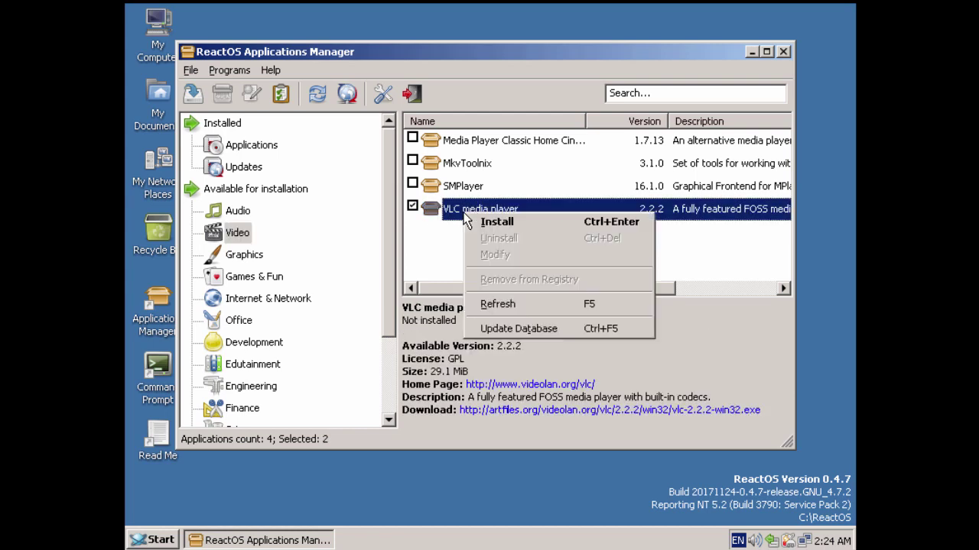
pyautogui.click(502, 225)
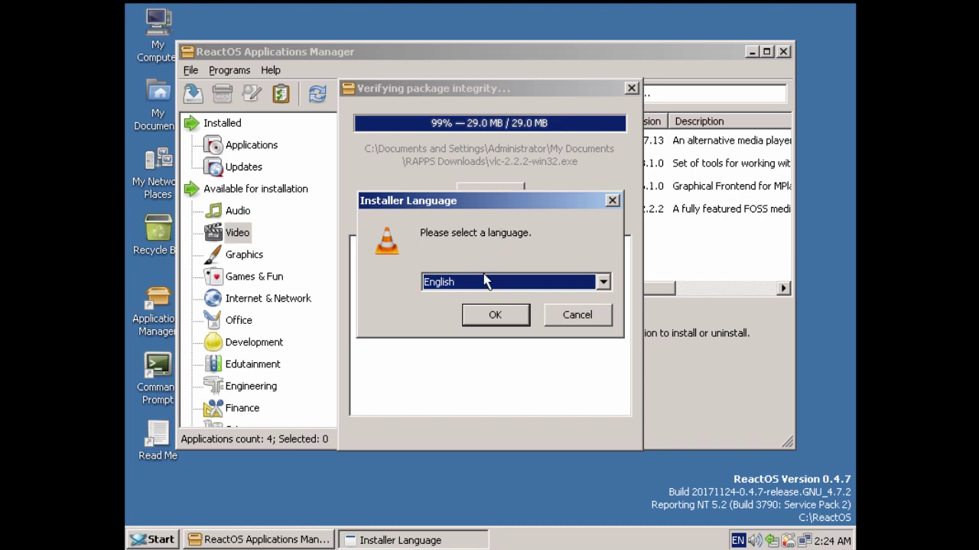
pyautogui.click(480, 315)
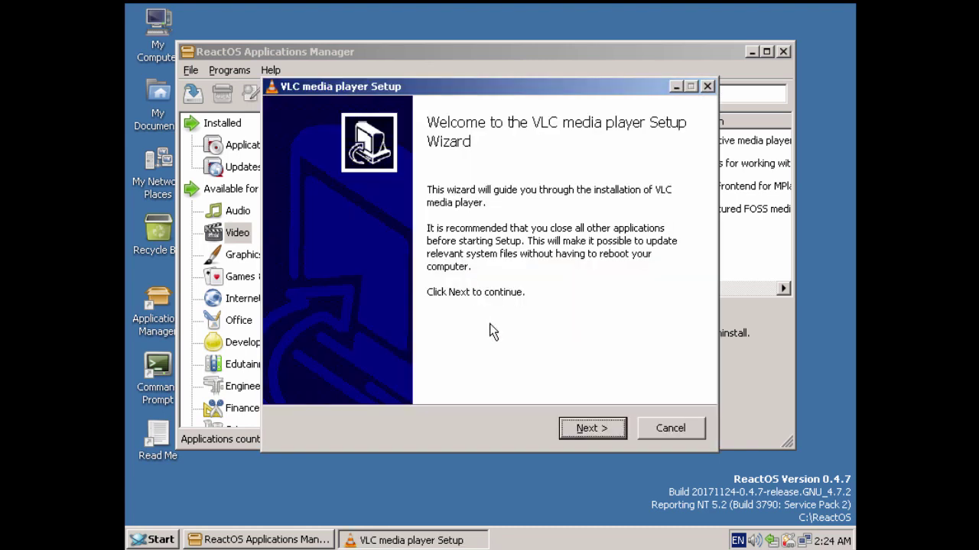
# Step: Install VLC media player with the default components into C:\Program Files\VideoLAN\VLC
pyautogui.click(587, 435)
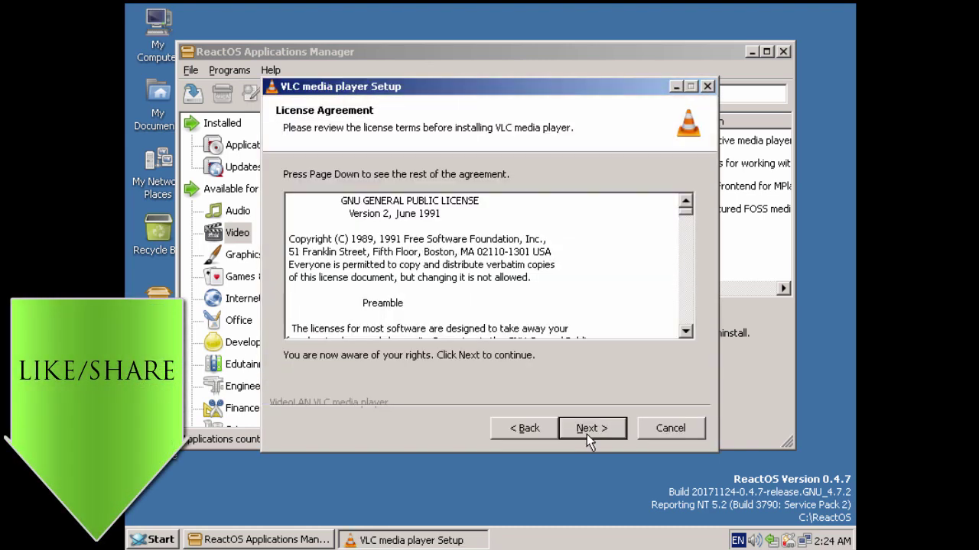
pyautogui.click(587, 434)
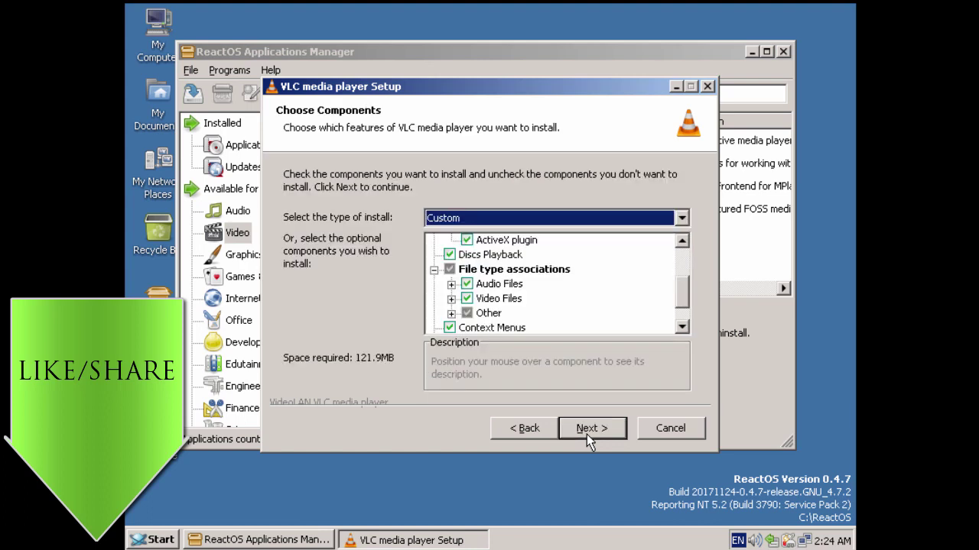
pyautogui.click(587, 434)
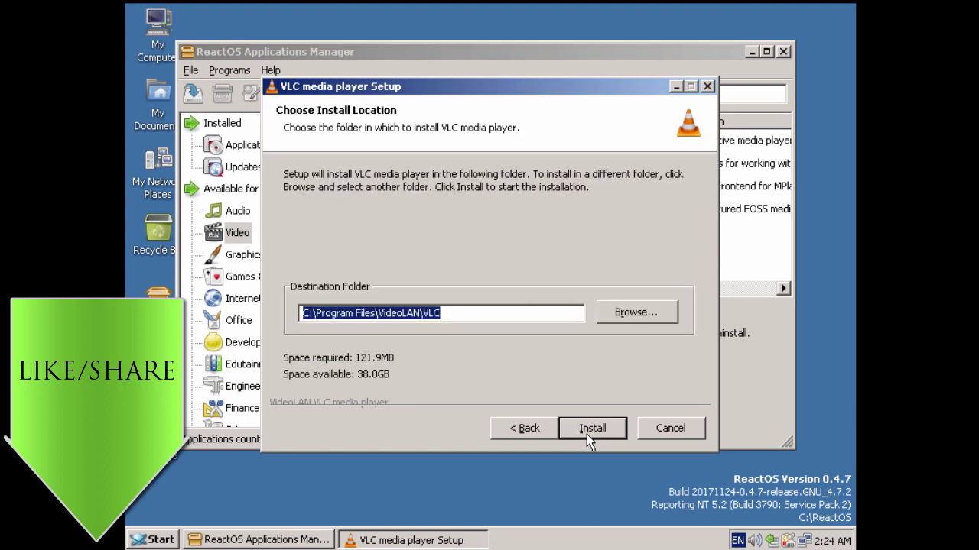
pyautogui.click(587, 434)
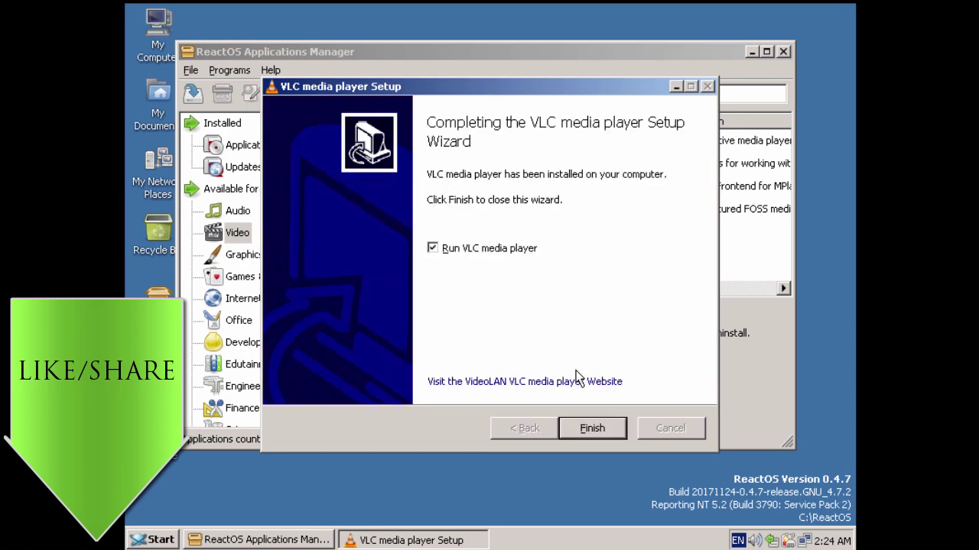
# Step: Finish the setup with VLC media player launched, accept its default network access policy, and close the player
pyautogui.click(581, 429)
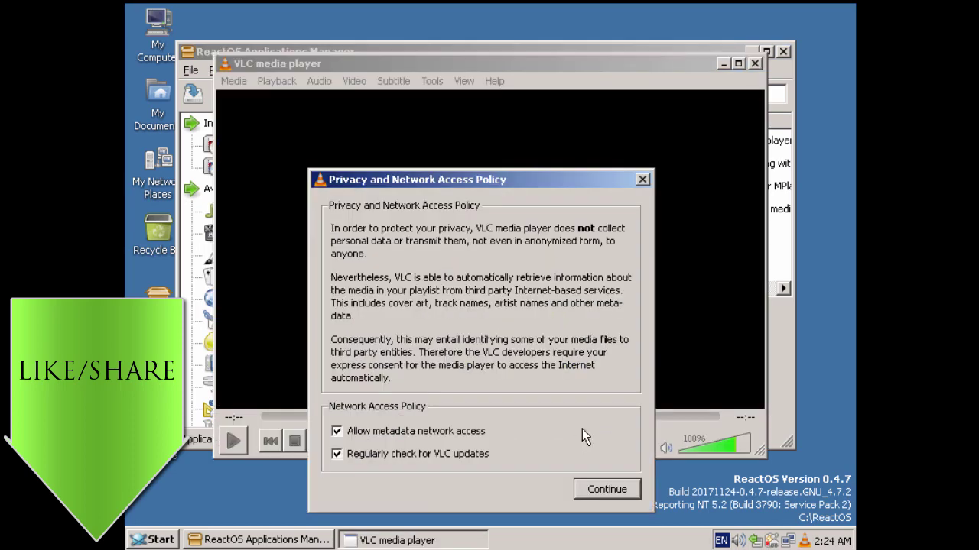
pyautogui.click(600, 492)
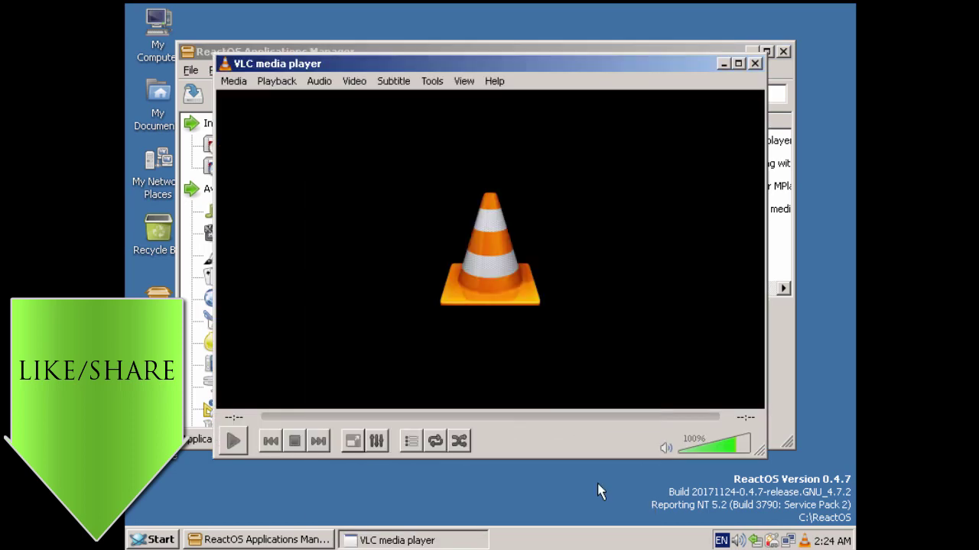
pyautogui.click(755, 63)
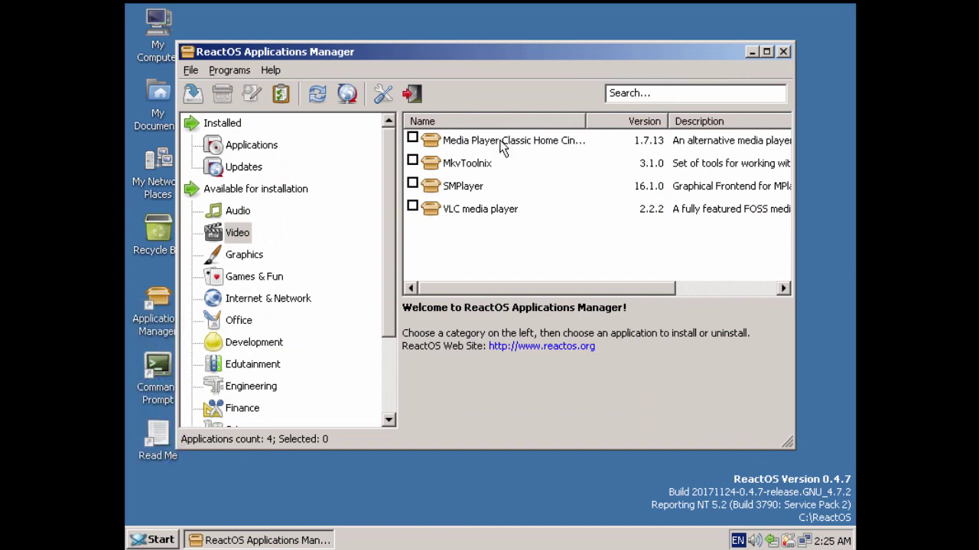
# Step: Select IrfanView 4.50 in the Graphics category and download it to start its setup
pyautogui.click(244, 257)
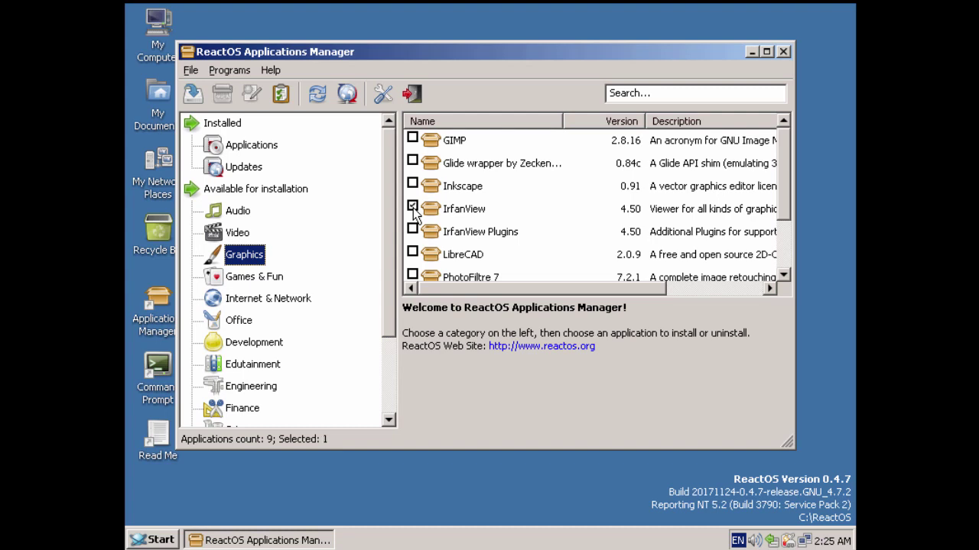
pyautogui.rightClick(463, 213)
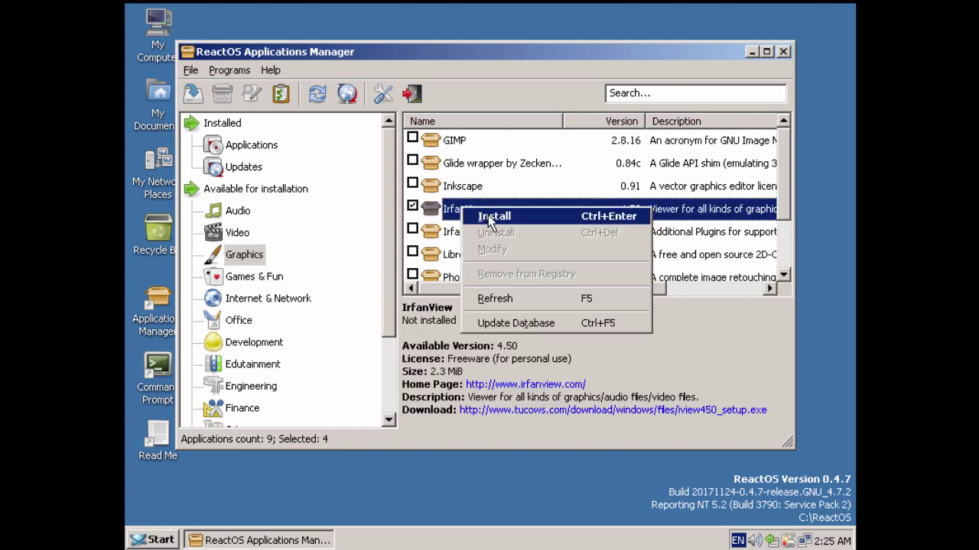
pyautogui.click(487, 215)
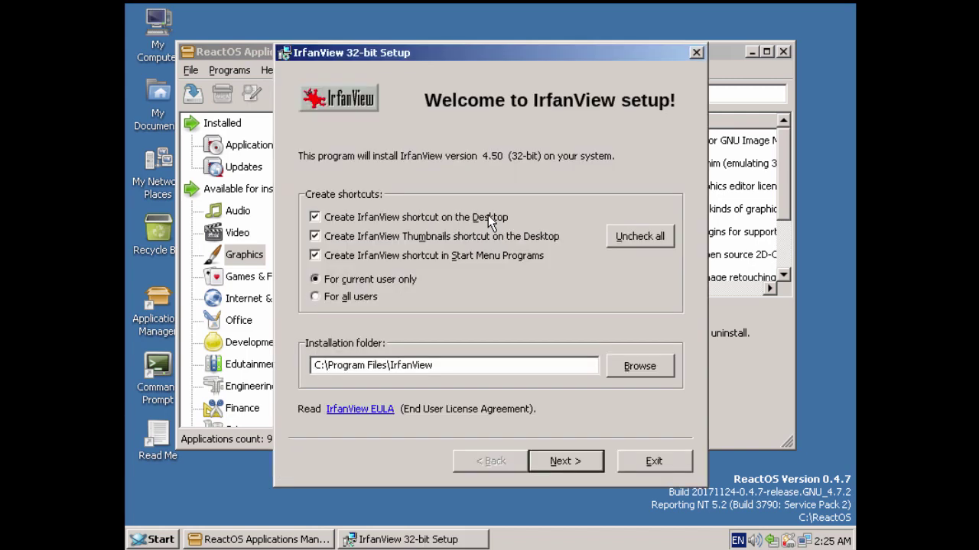
# Step: Install IrfanView into C:\Program Files\IrfanView with all default shortcuts, associating image extensions only and confirming the association change
pyautogui.click(562, 462)
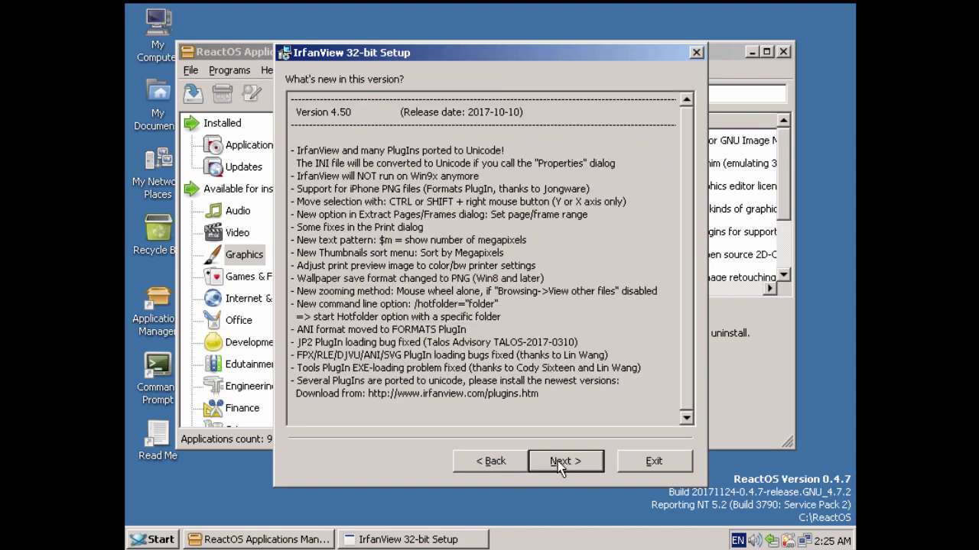
pyautogui.click(559, 463)
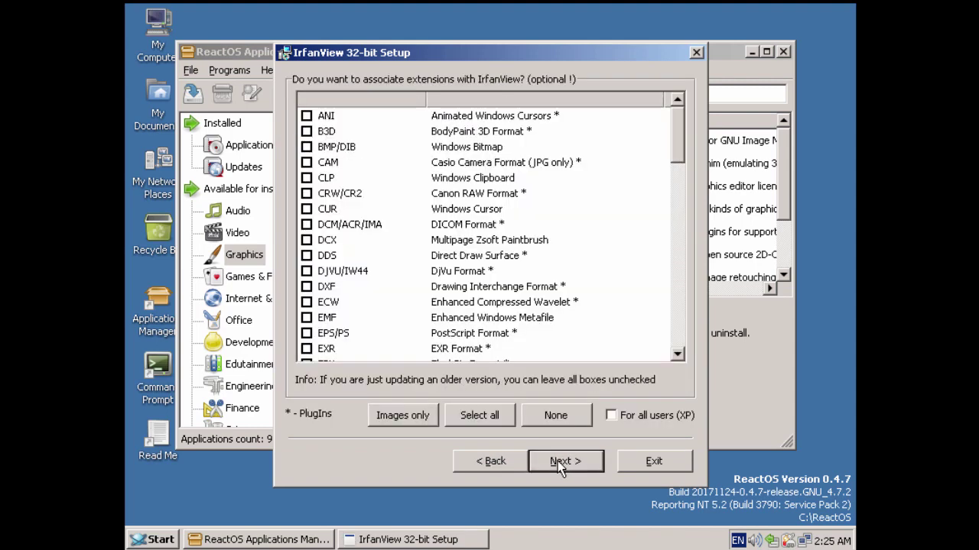
pyautogui.click(430, 419)
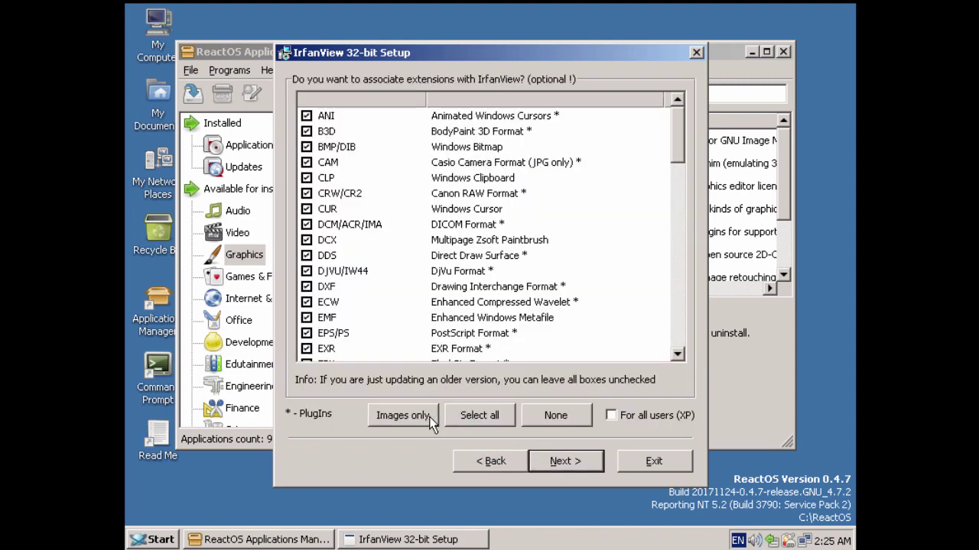
pyautogui.click(544, 461)
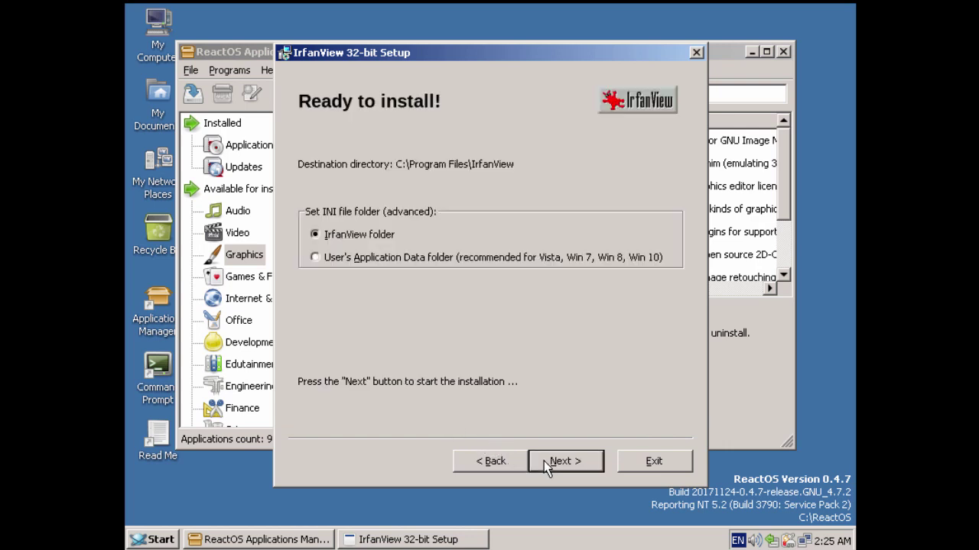
pyautogui.click(543, 461)
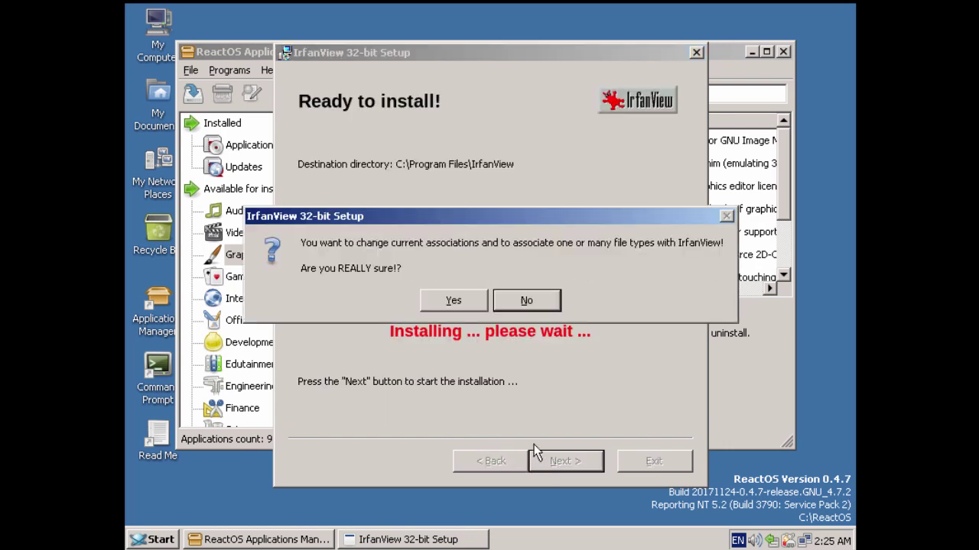
pyautogui.click(458, 301)
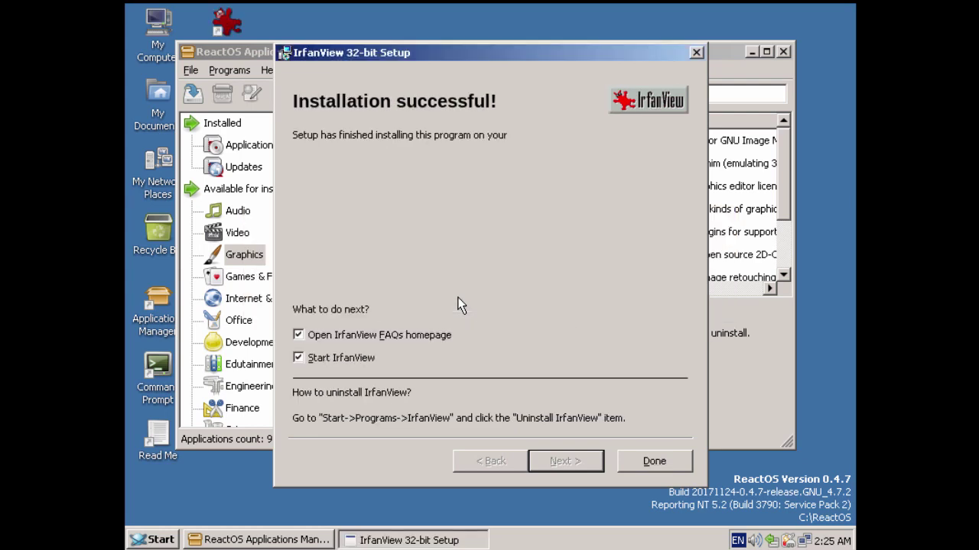
# Step: Finish the IrfanView setup with both launch options kept, and close IrfanView and the FAQs page
pyautogui.click(651, 461)
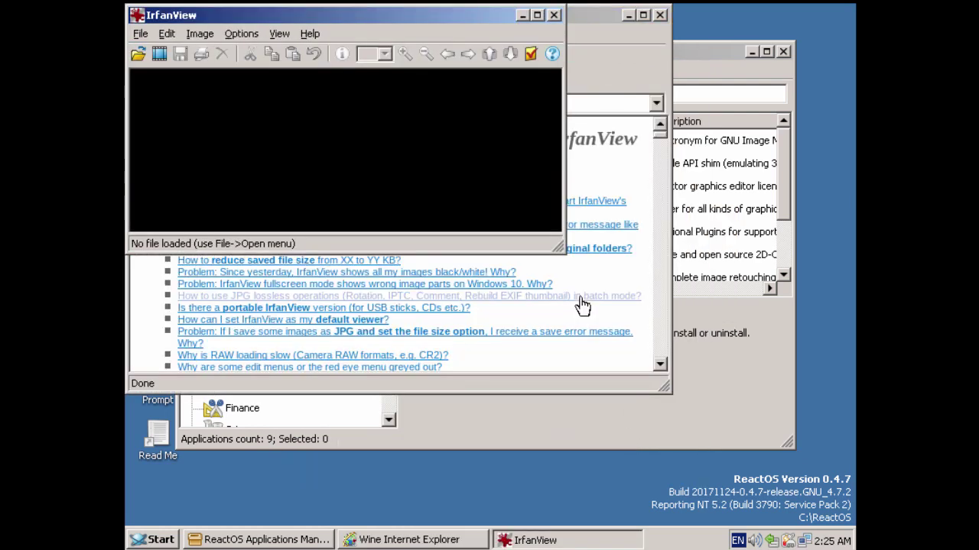
pyautogui.click(555, 15)
pyautogui.click(659, 15)
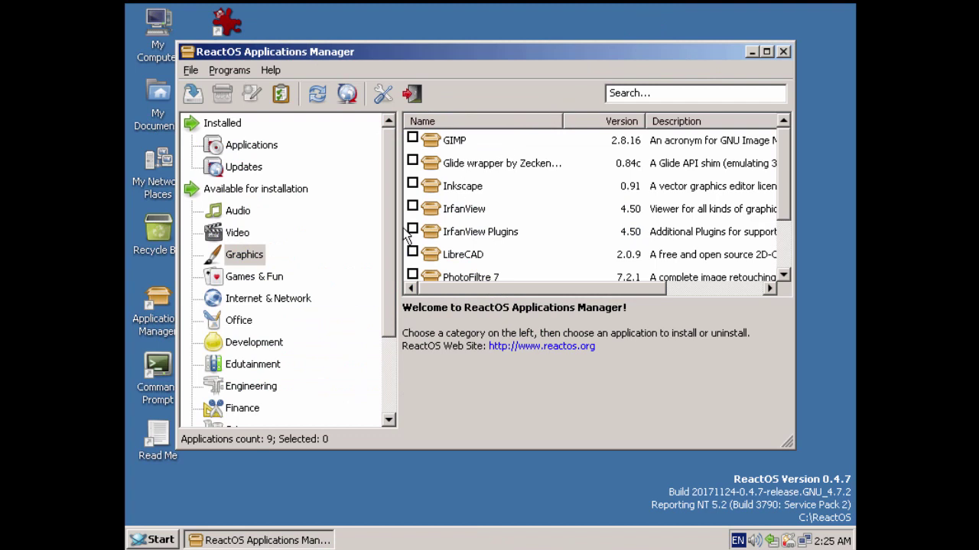
# Step: Browse the Games & Fun category, and download PuTTY 0.67 from Internet & Network to start its setup wizard
pyautogui.click(274, 281)
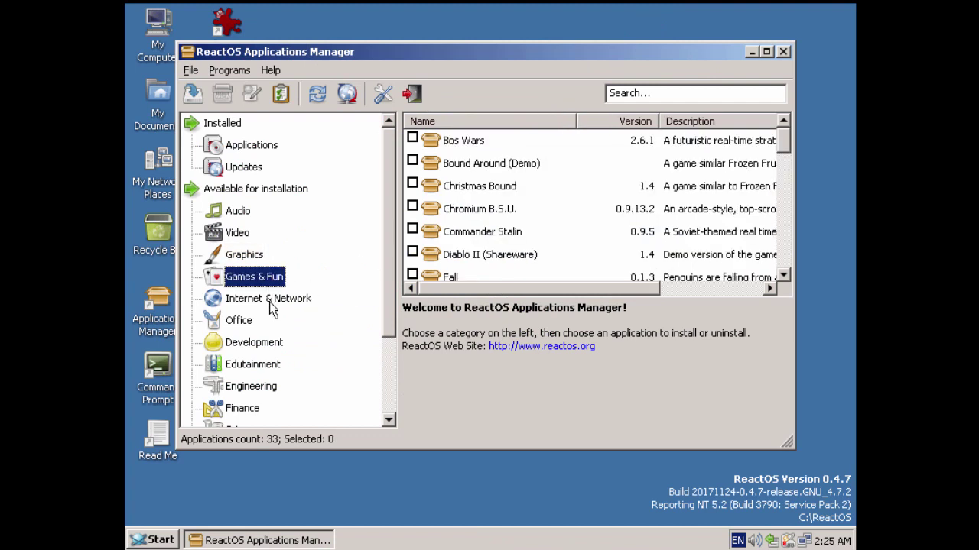
pyautogui.click(272, 306)
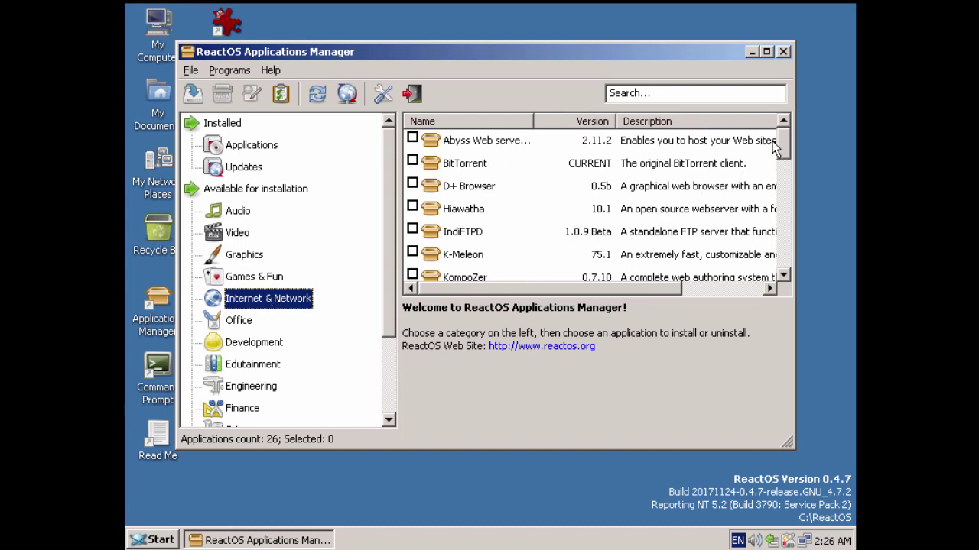
pyautogui.moveTo(789, 140); pyautogui.dragTo(771, 239)
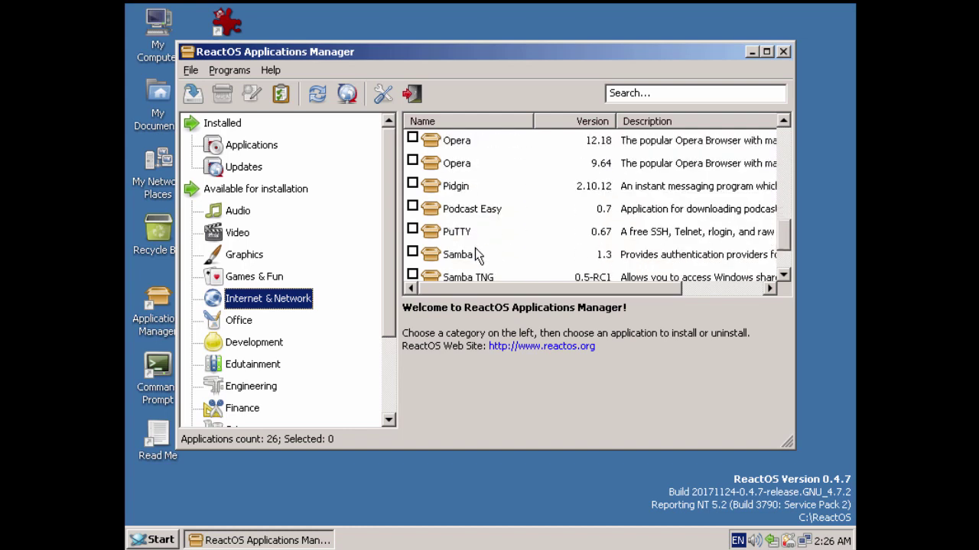
pyautogui.click(412, 229)
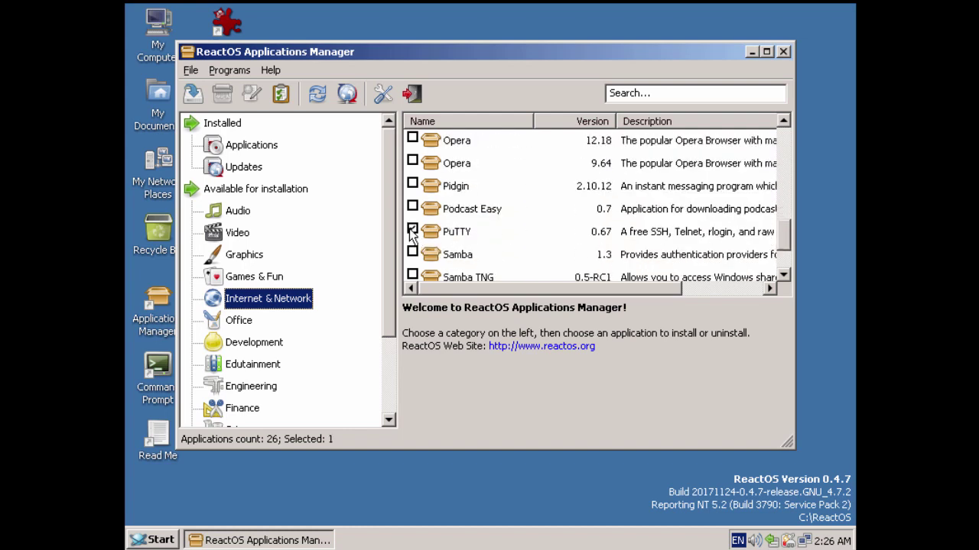
pyautogui.click(464, 233)
pyautogui.rightClick(466, 233)
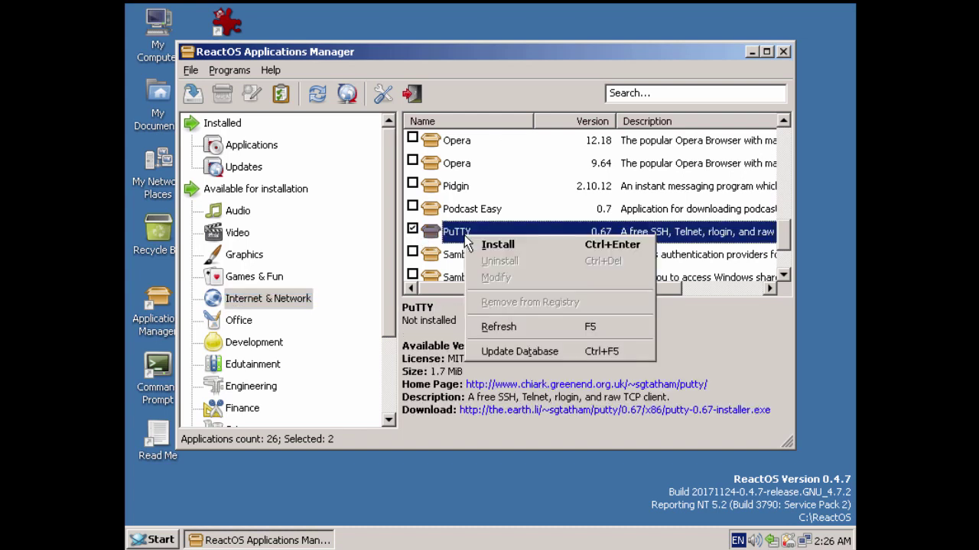
pyautogui.click(512, 246)
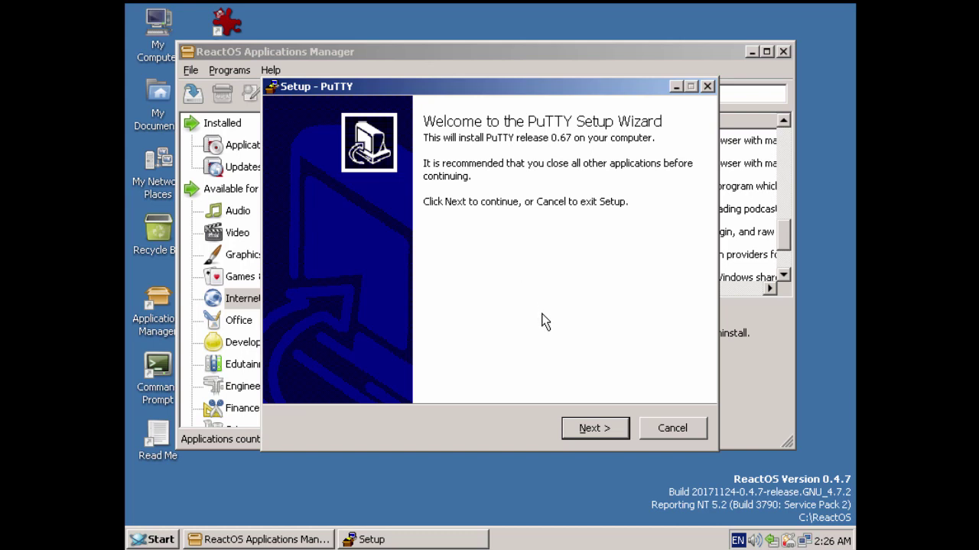
# Step: Install PuTTY into C:\Program Files\PuTTY with the default Start Menu folder and tasks, and close its README file
pyautogui.click(601, 428)
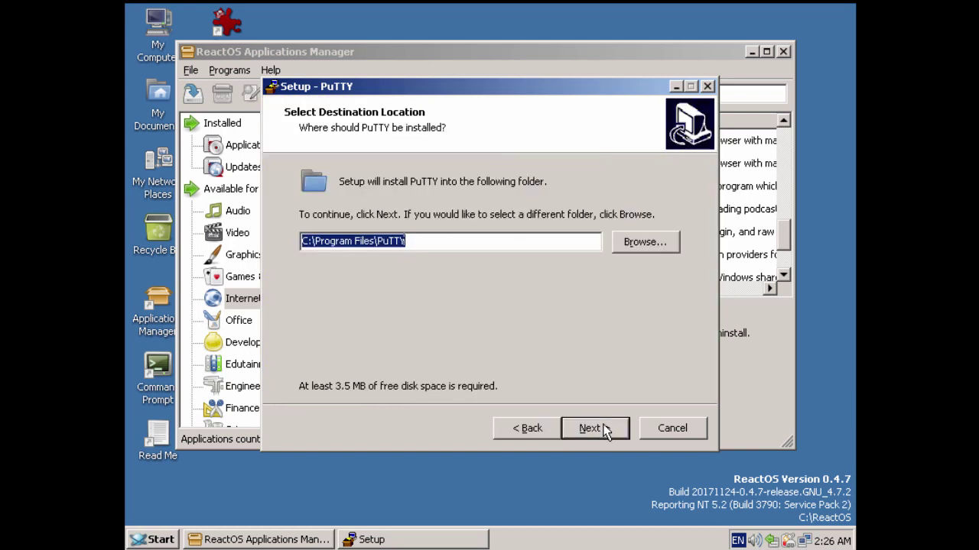
pyautogui.click(603, 430)
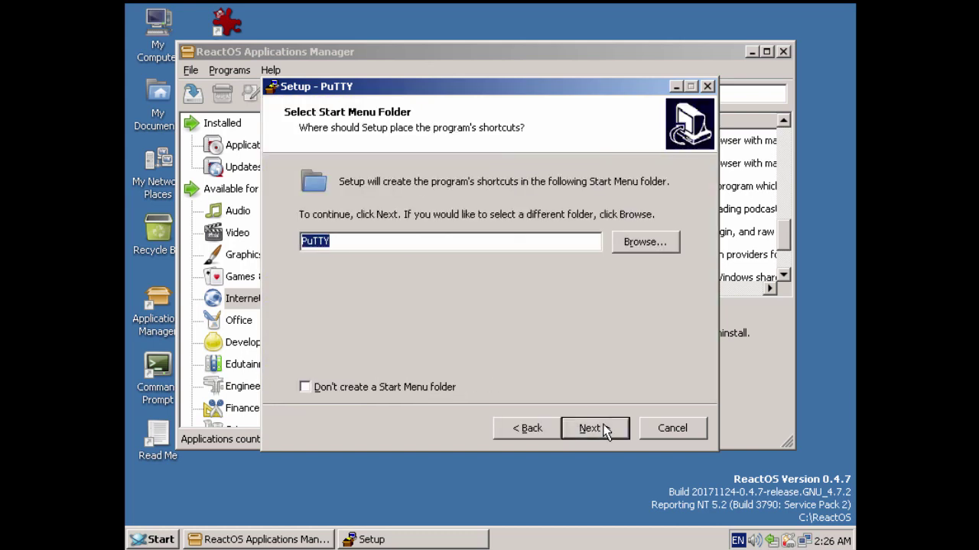
pyautogui.click(604, 431)
pyautogui.click(605, 431)
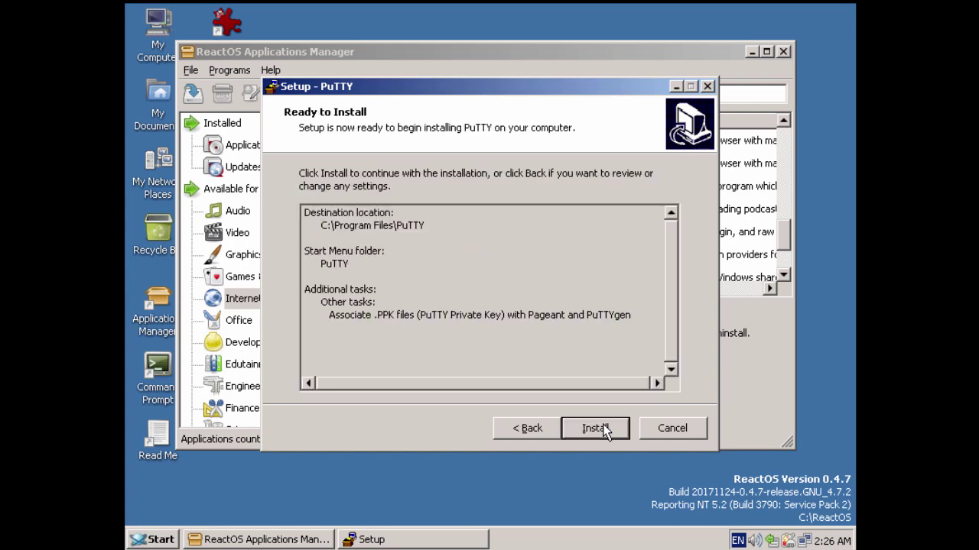
pyautogui.click(595, 428)
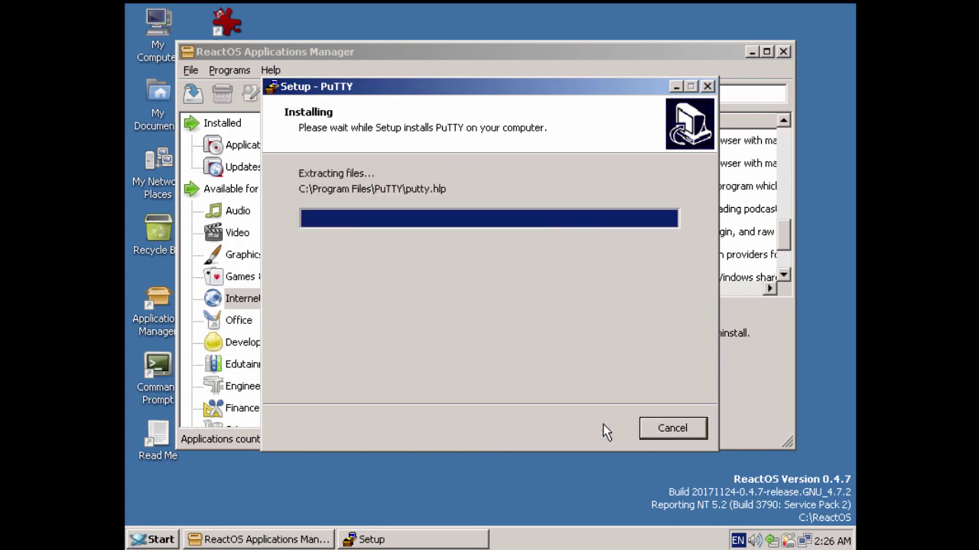
pyautogui.click(595, 428)
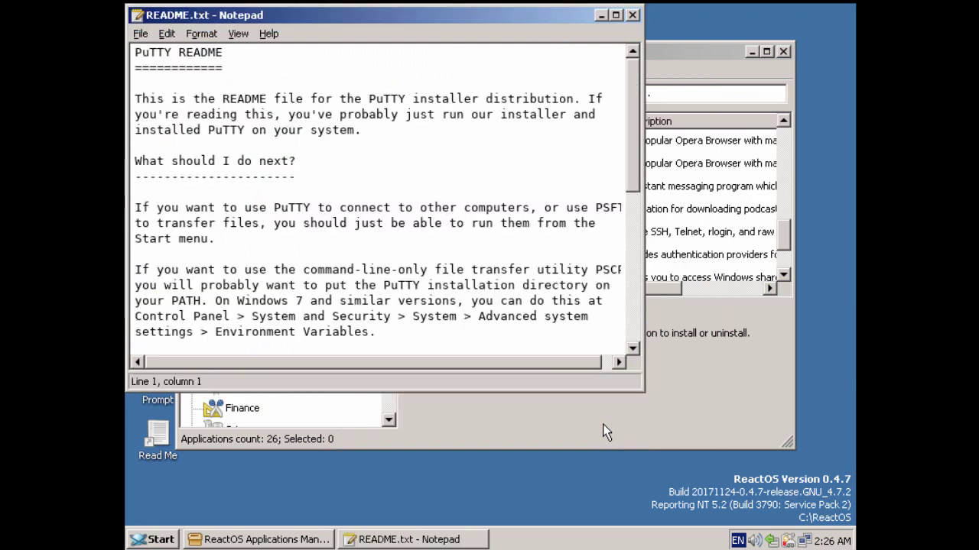
pyautogui.click(632, 14)
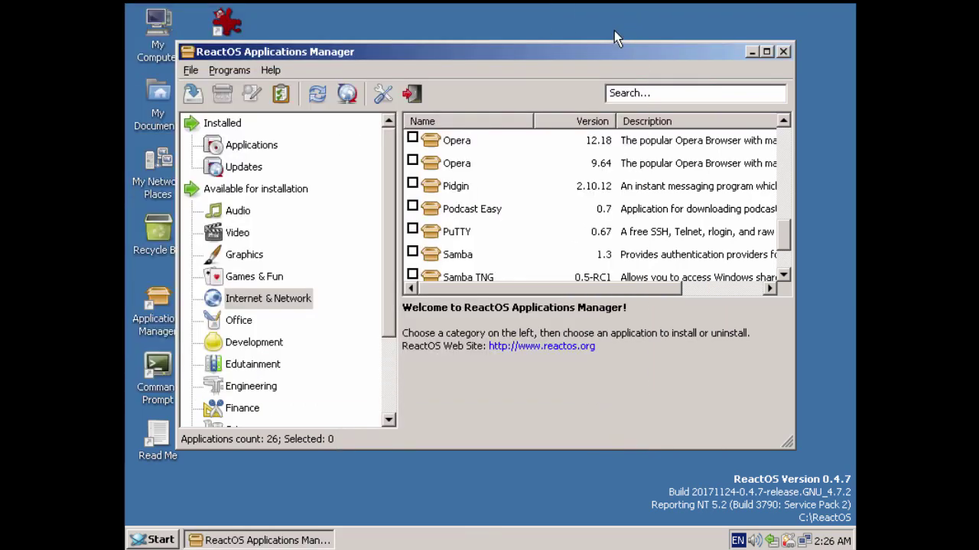
# Step: Launch the installed PuTTY program to view its configuration window, and cancel it without connecting
pyautogui.click(153, 541)
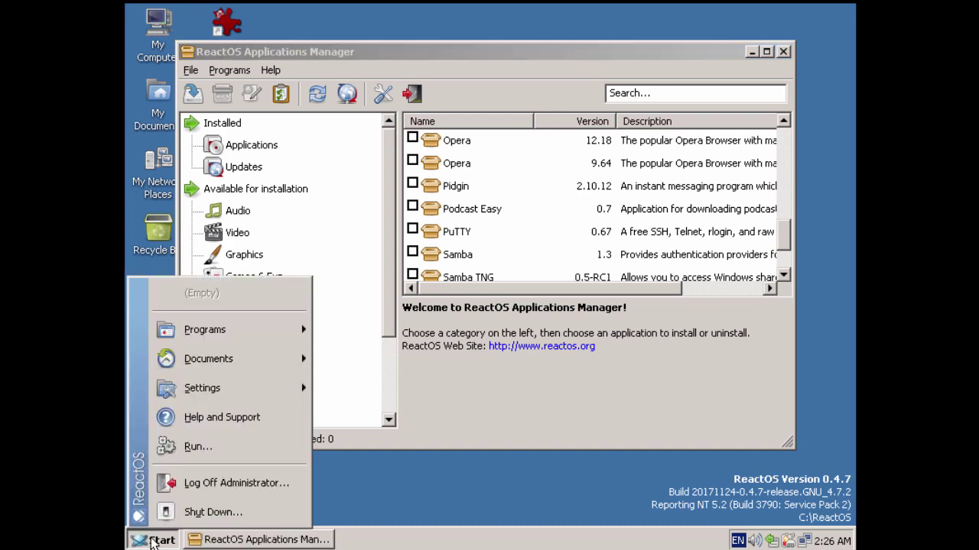
pyautogui.moveTo(248, 334)
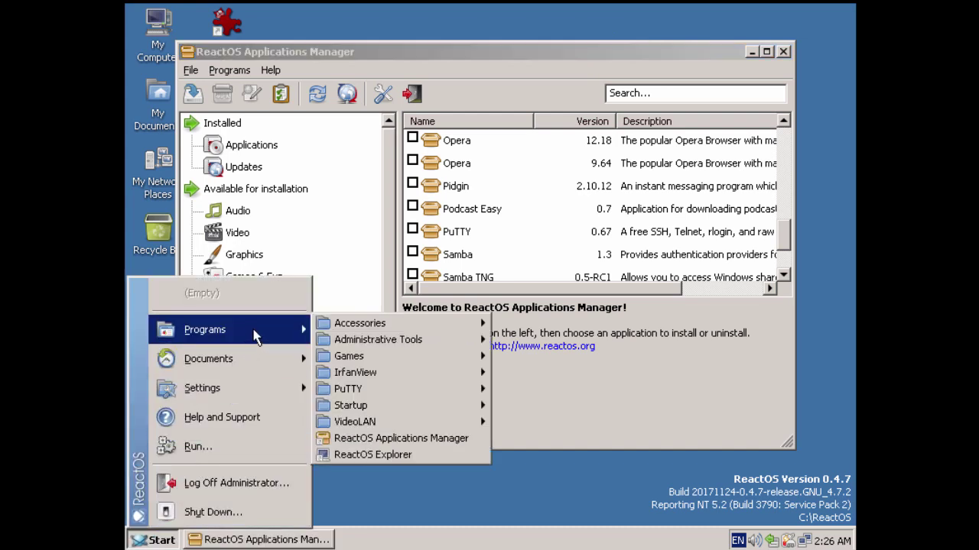
pyautogui.moveTo(374, 390)
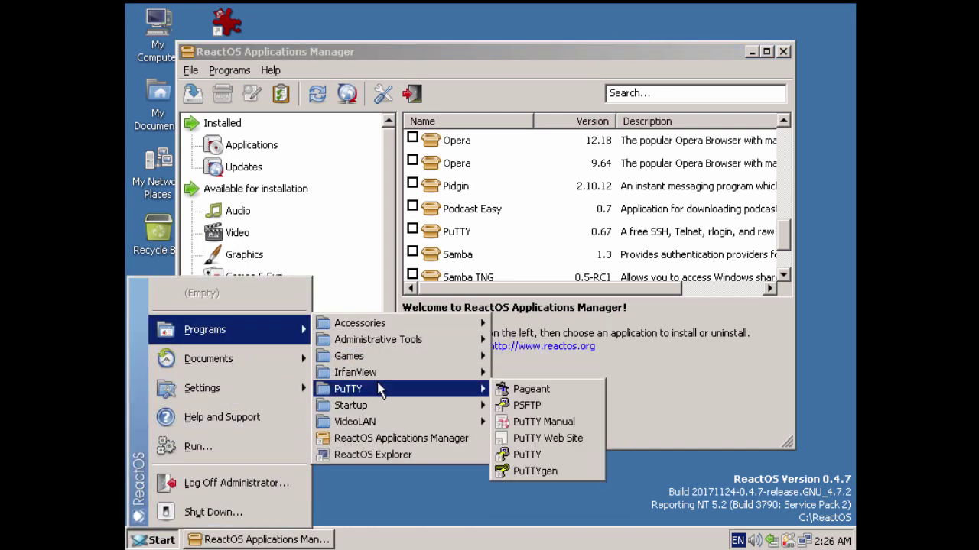
pyautogui.click(537, 456)
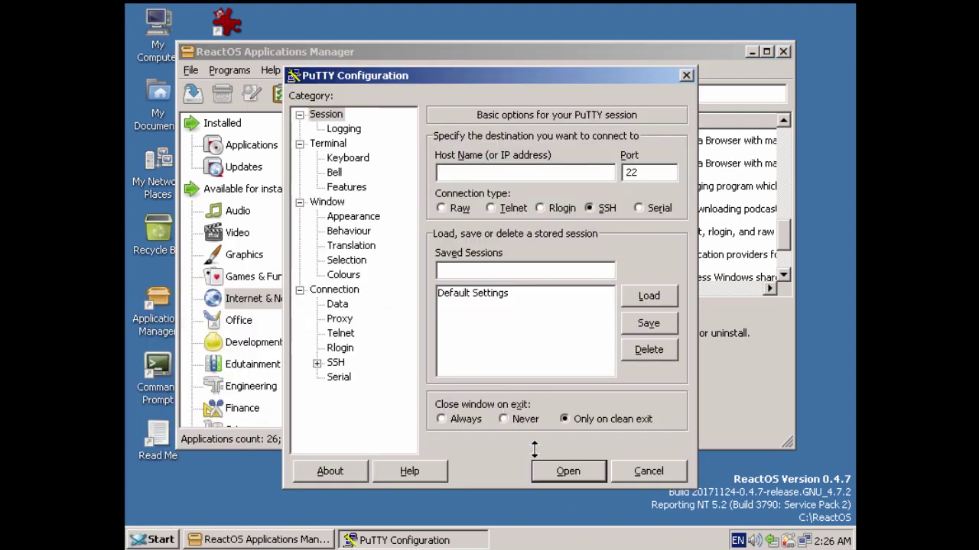
pyautogui.click(639, 472)
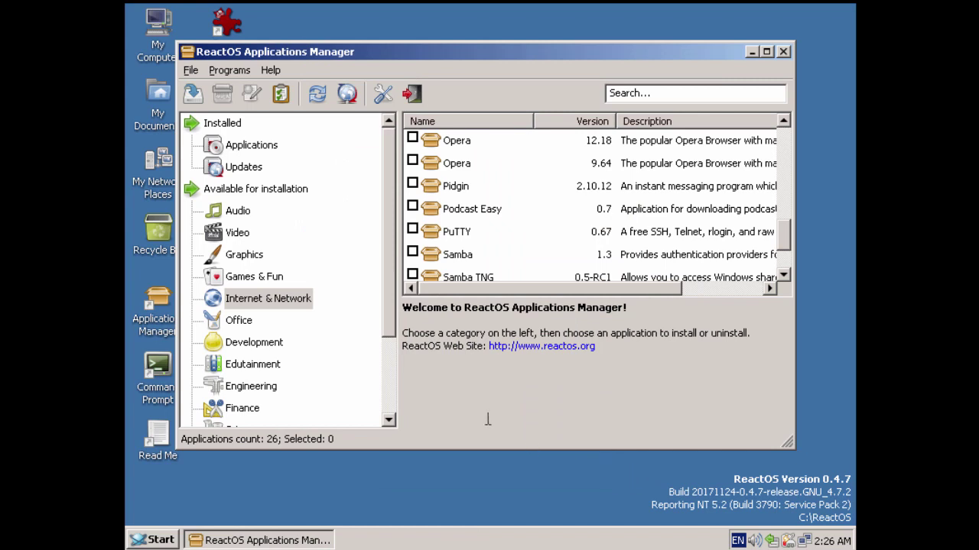
# Step: Find LibreOffice 5.4.3.2 in the Office category and start its download and installation
pyautogui.click(243, 322)
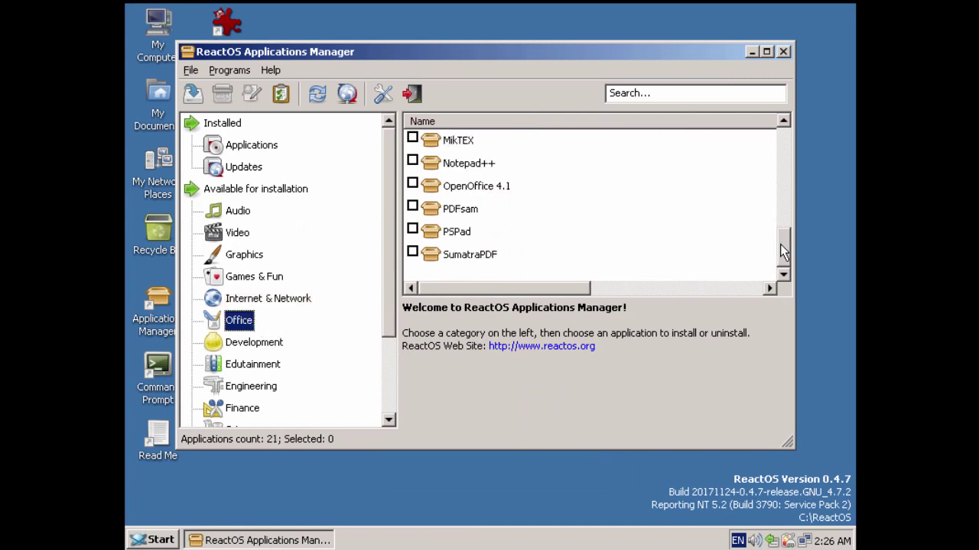
pyautogui.moveTo(782, 251); pyautogui.dragTo(789, 193)
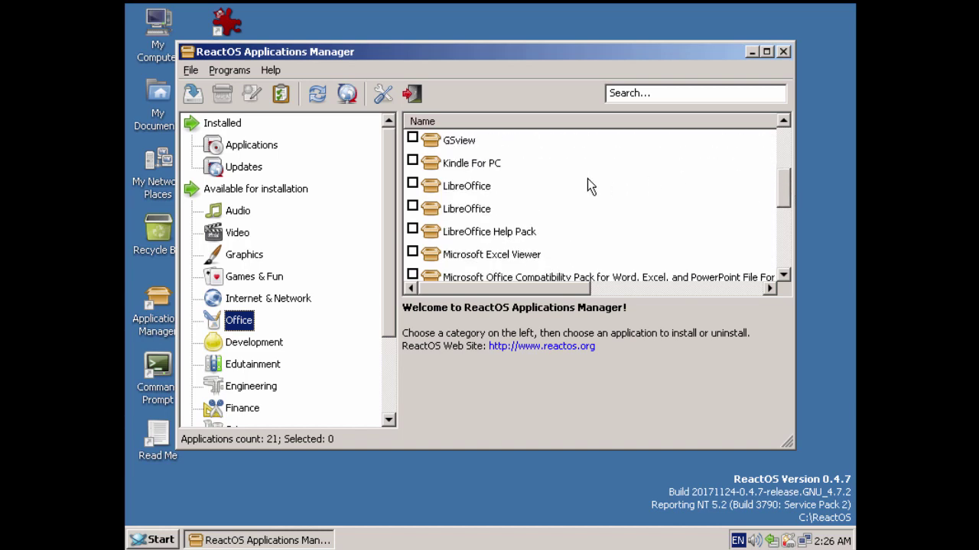
pyautogui.click(479, 192)
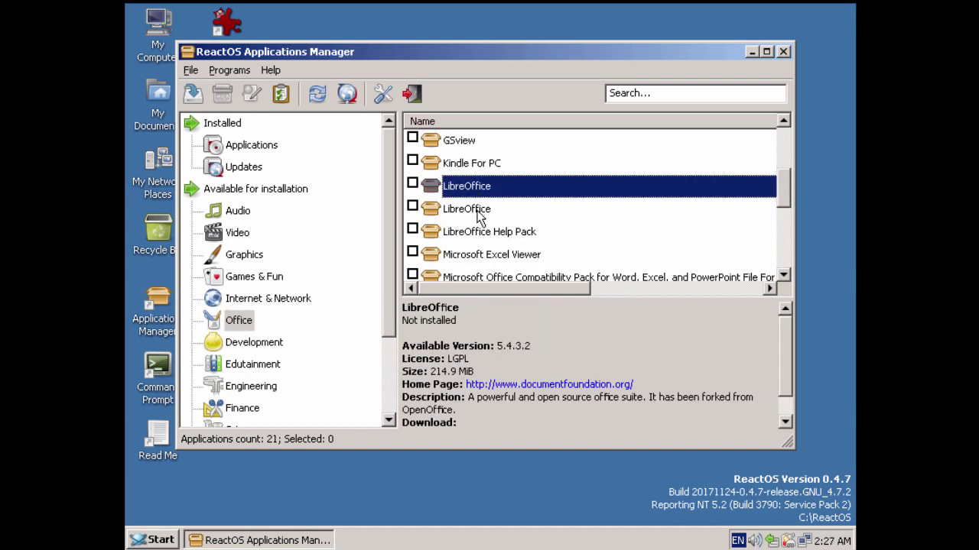
pyautogui.click(478, 213)
pyautogui.click(480, 189)
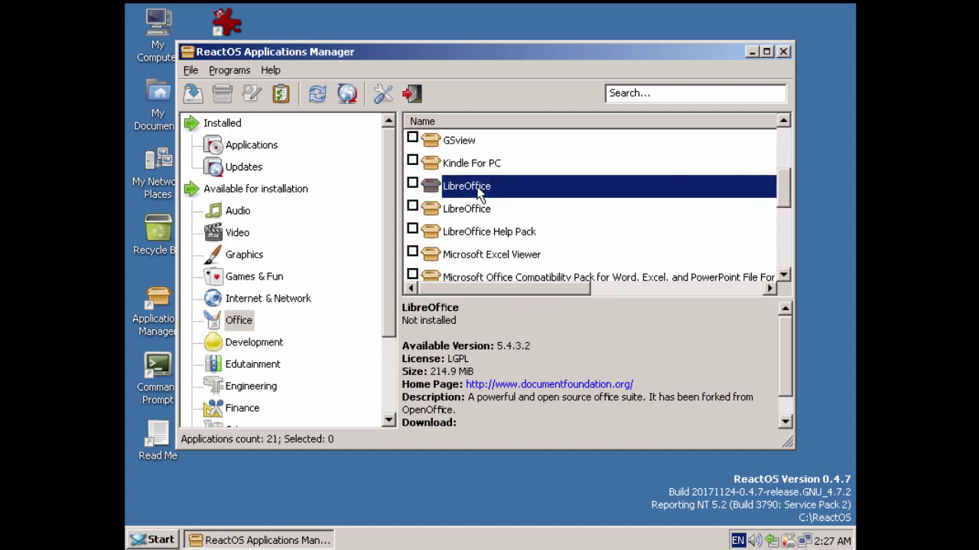
pyautogui.click(417, 184)
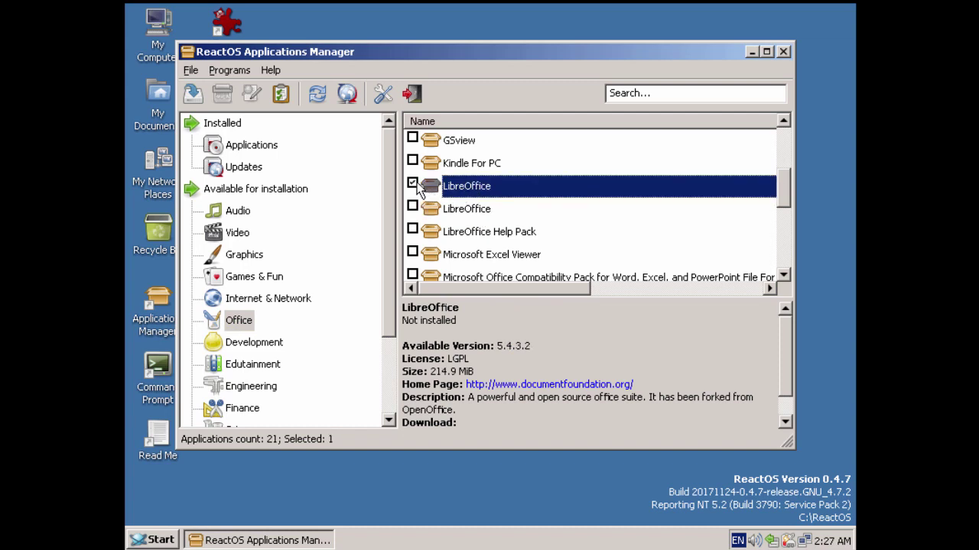
pyautogui.rightClick(464, 182)
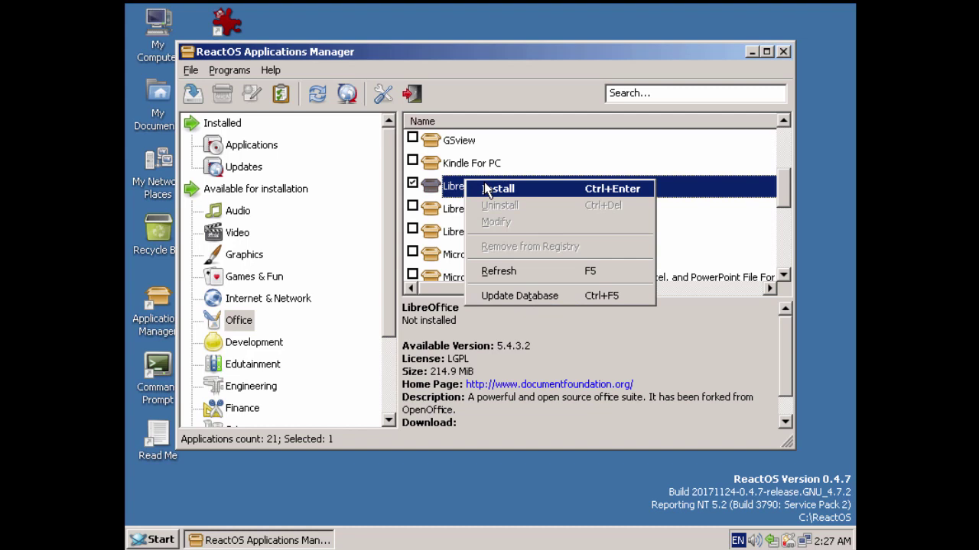
pyautogui.click(486, 189)
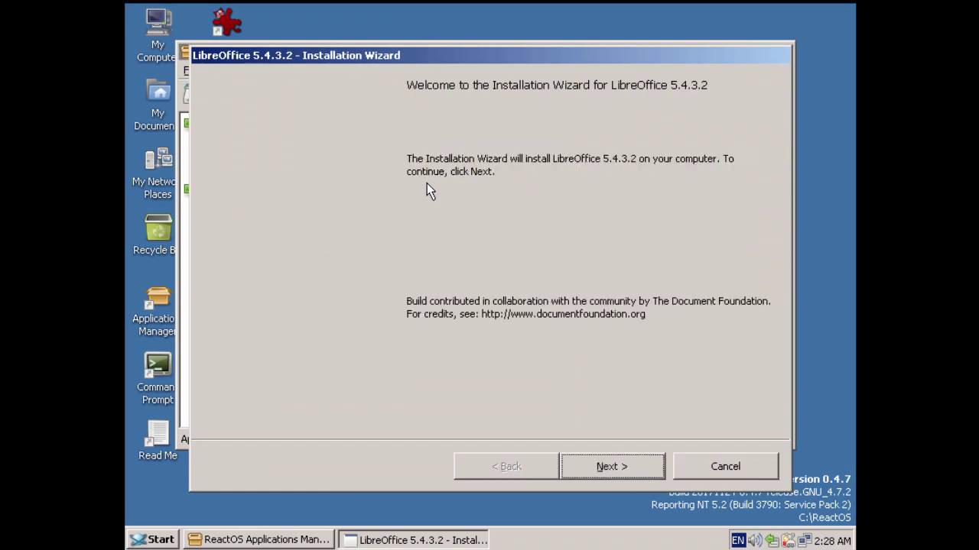
# Step: Install LibreOffice 5.4.3.2 with the Typical setup type and a desktop start link, without loading it at system start-up
pyautogui.click(595, 467)
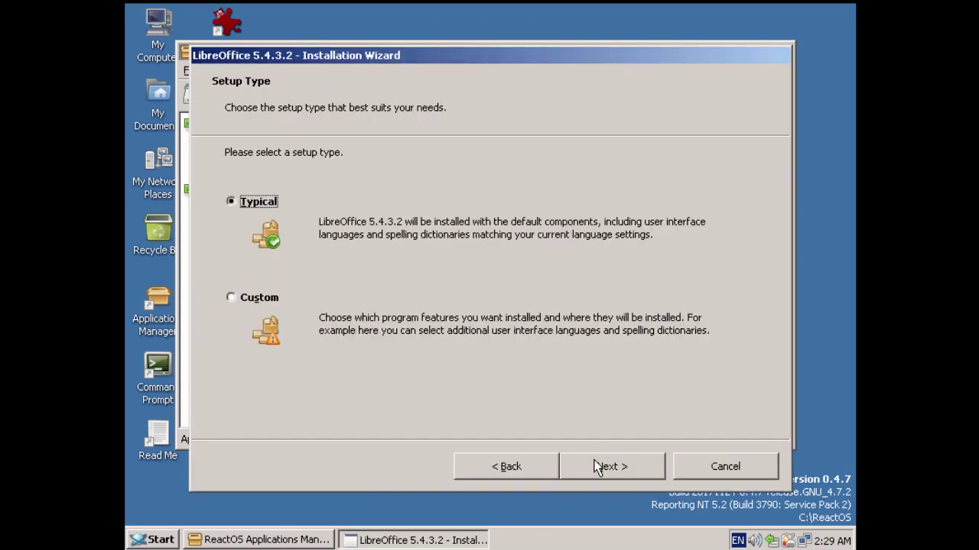
pyautogui.click(595, 468)
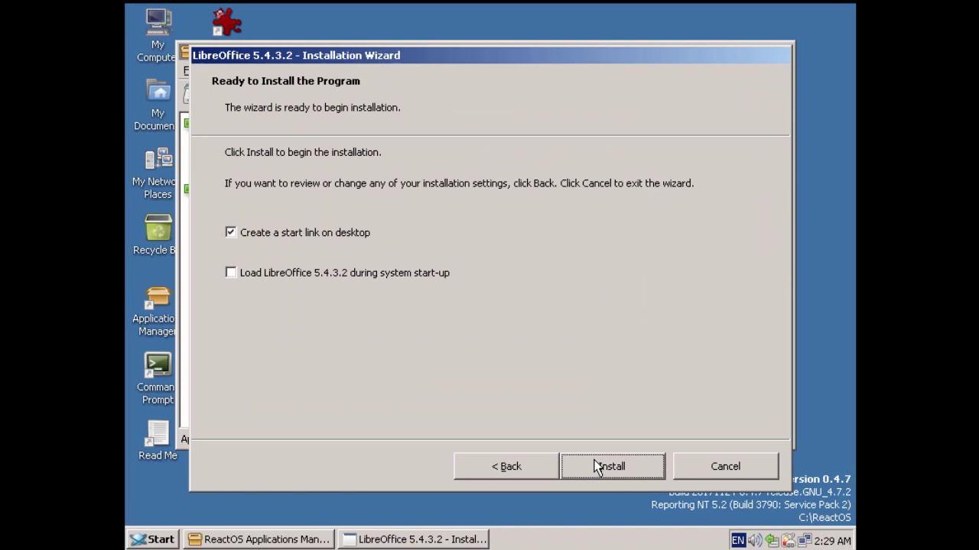
pyautogui.click(598, 467)
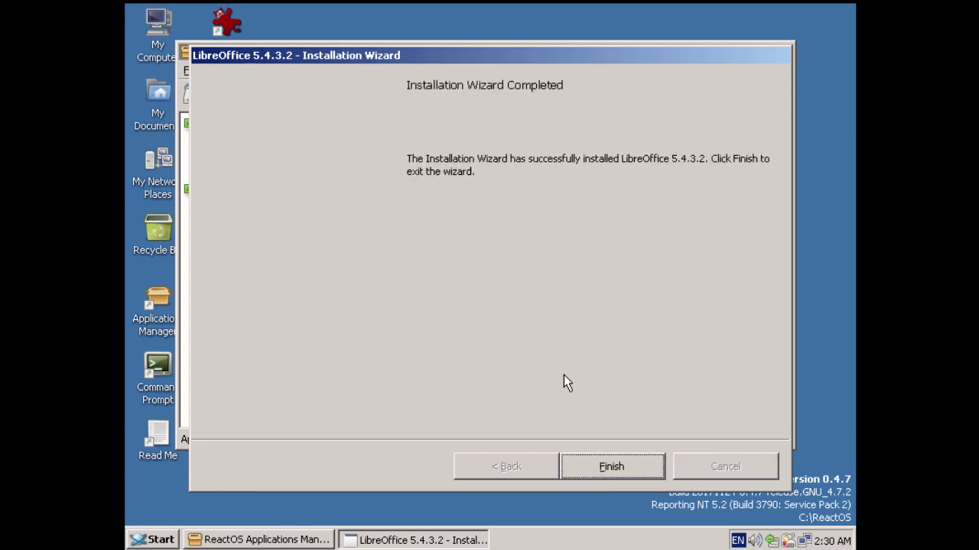
pyautogui.click(590, 460)
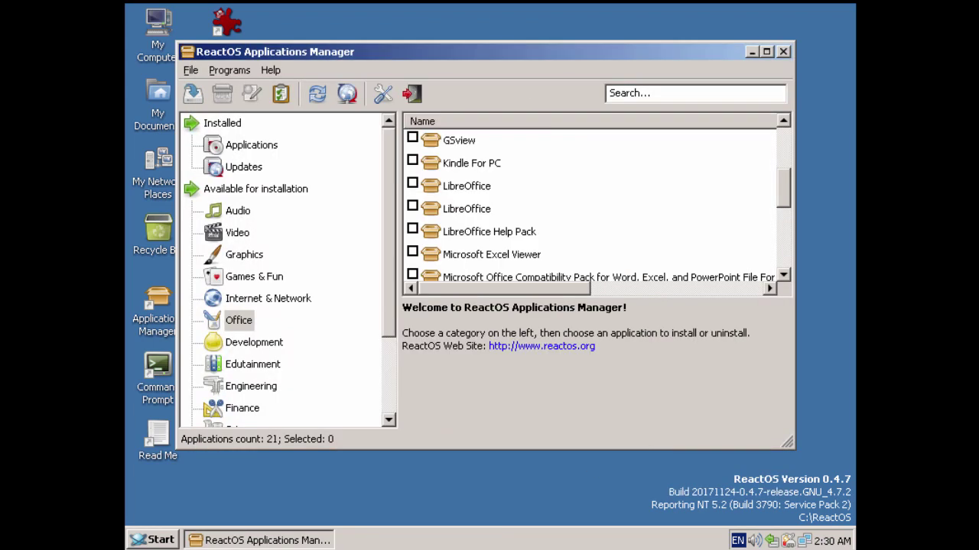
# Step: Launch LibreOffice Writer from the installed programs to view its blank document, and close it
pyautogui.click(156, 540)
pyautogui.moveTo(241, 337)
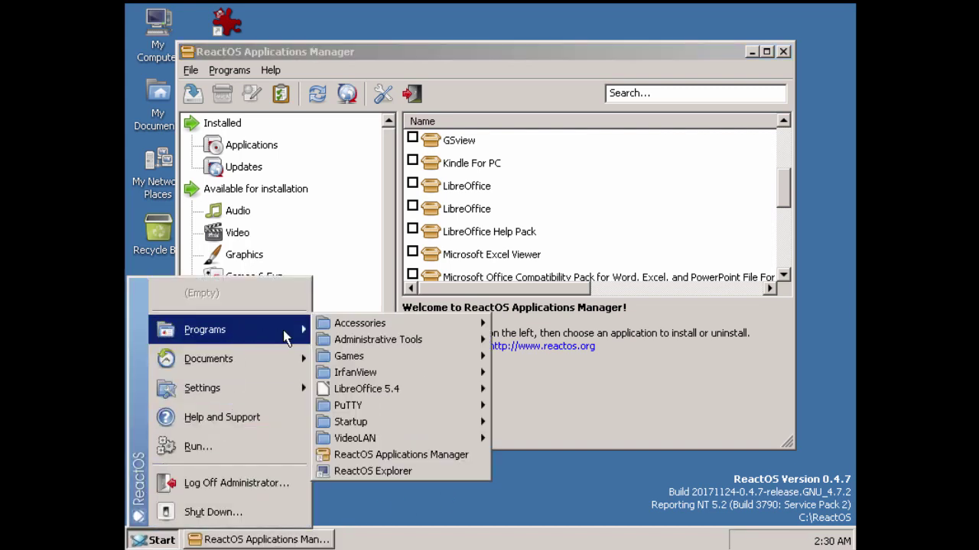
pyautogui.moveTo(427, 392)
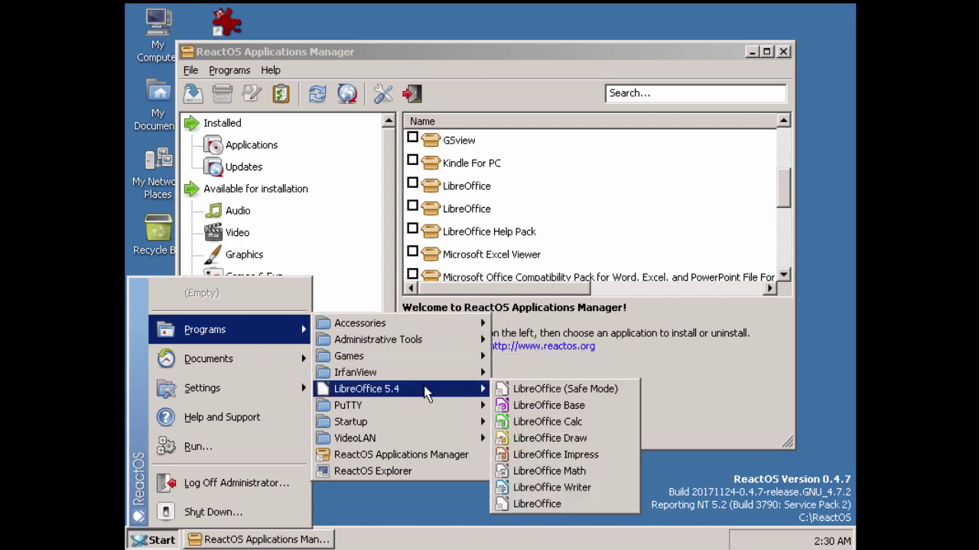
pyautogui.click(589, 489)
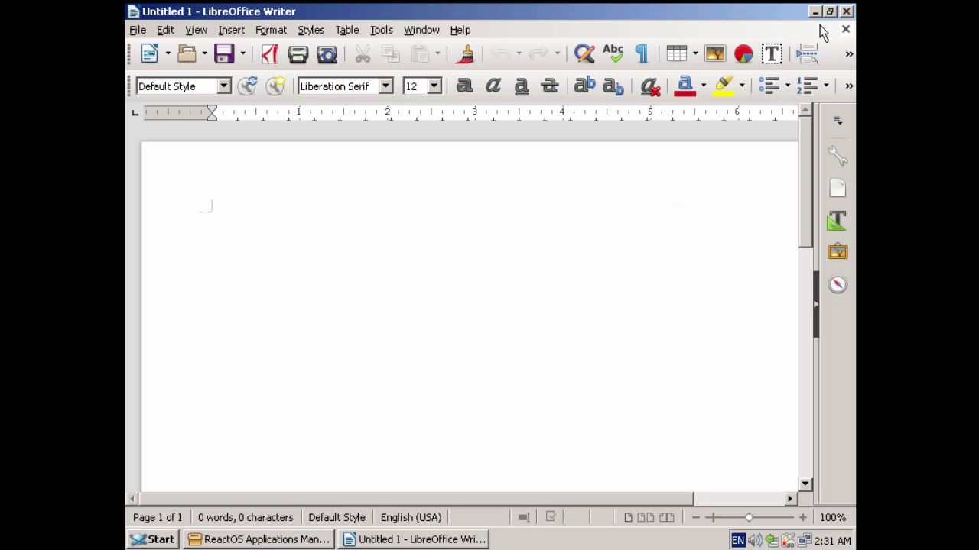
pyautogui.click(846, 10)
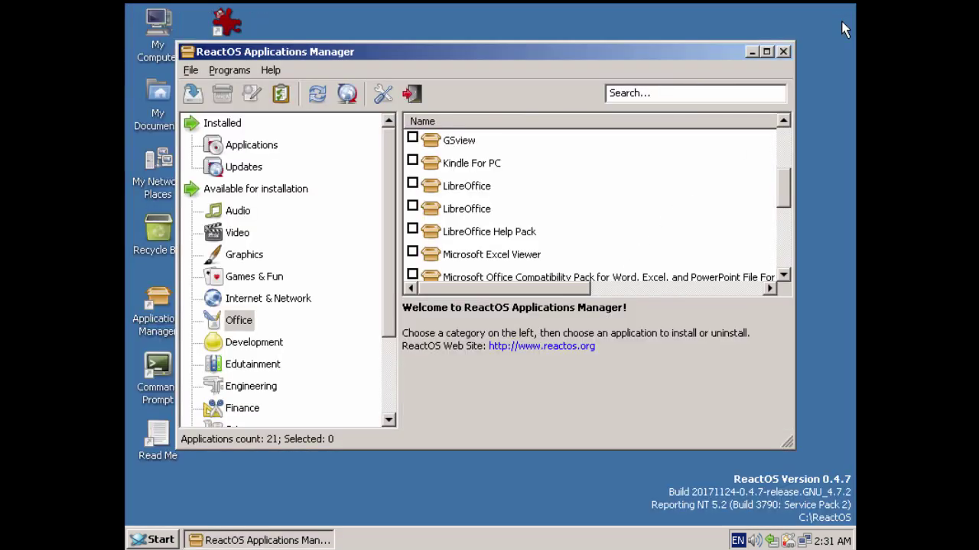
# Step: Examine the applications offered in the remaining categories from Development through Other, and close Applications Manager
pyautogui.click(262, 344)
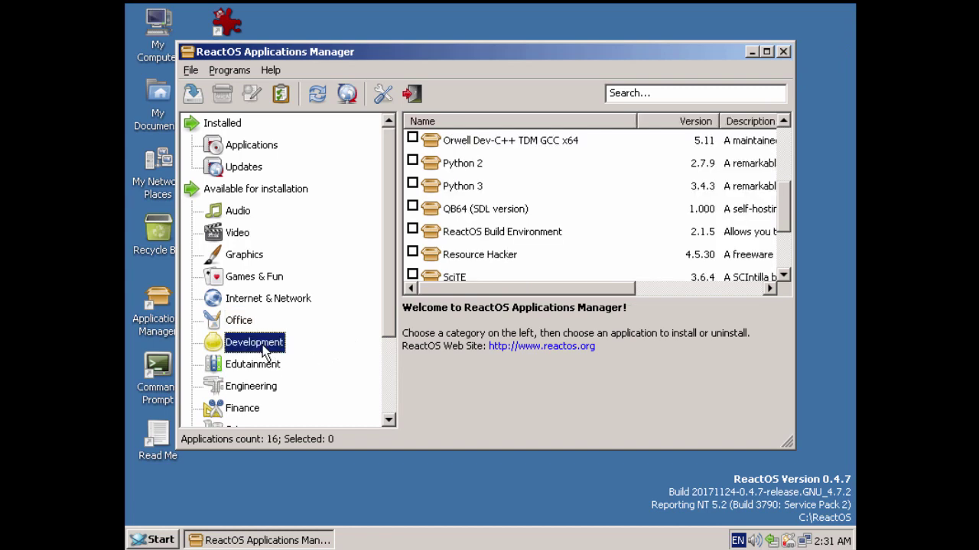
pyautogui.click(262, 366)
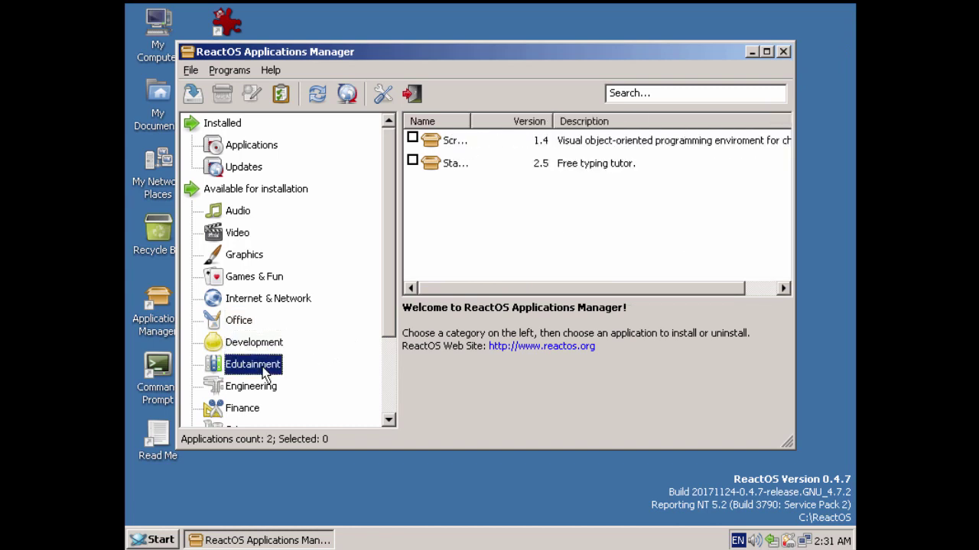
pyautogui.click(260, 389)
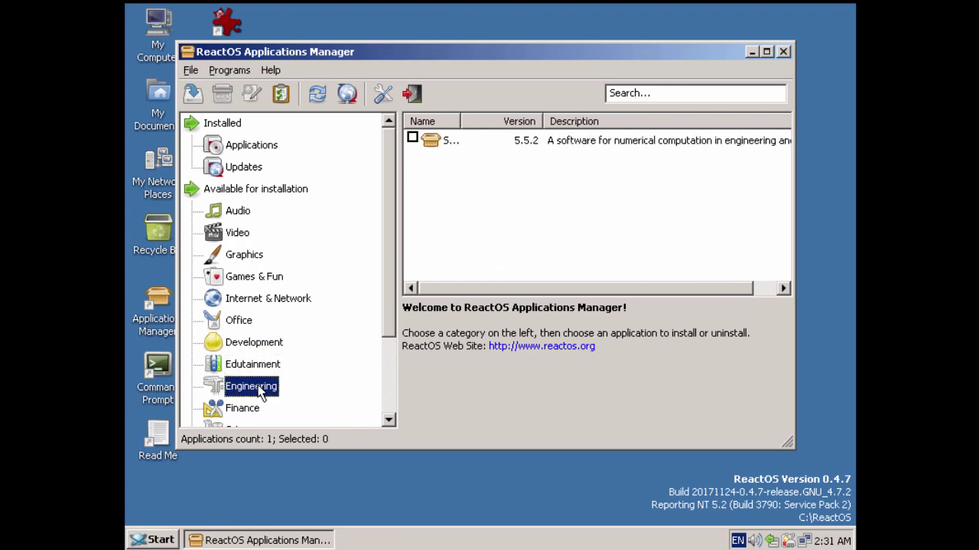
pyautogui.click(251, 410)
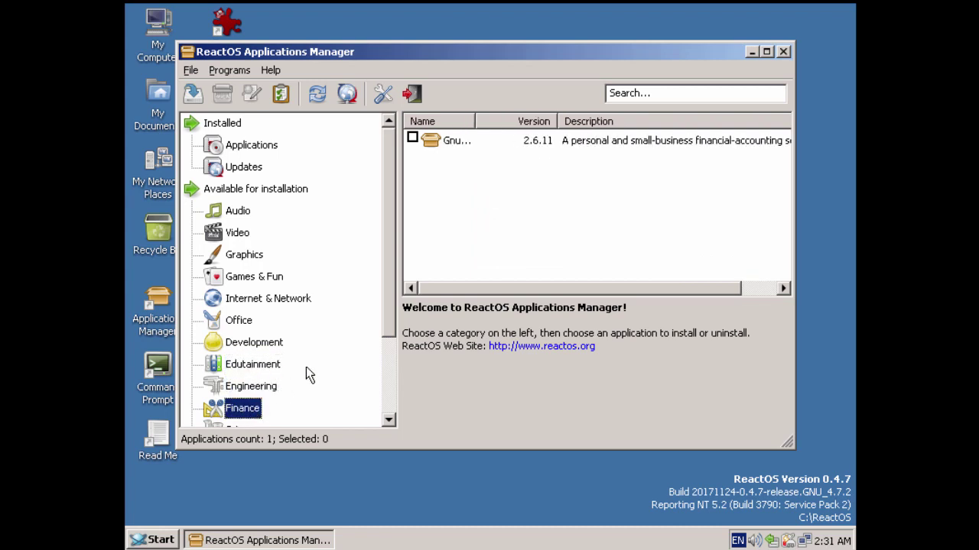
pyautogui.moveTo(390, 306); pyautogui.dragTo(376, 395)
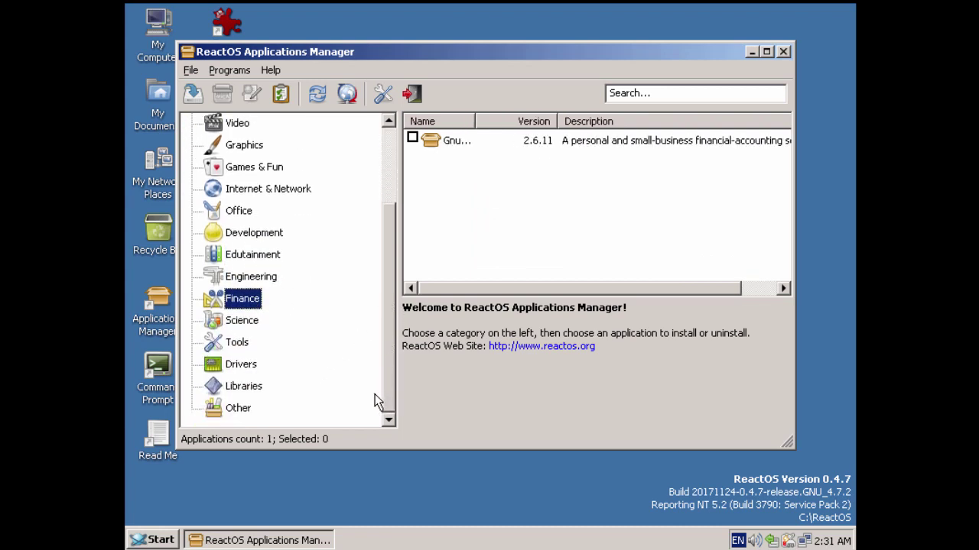
pyautogui.click(248, 324)
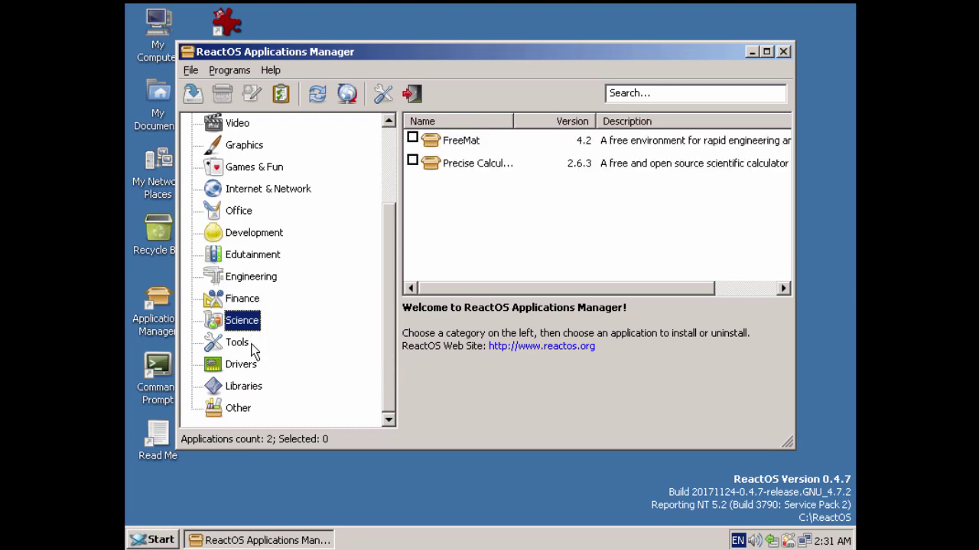
pyautogui.click(242, 344)
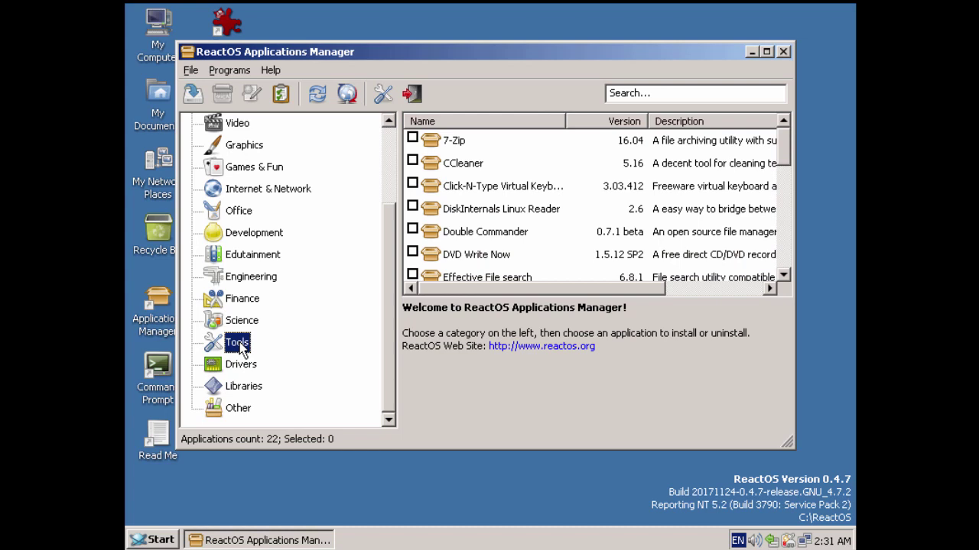
pyautogui.click(249, 369)
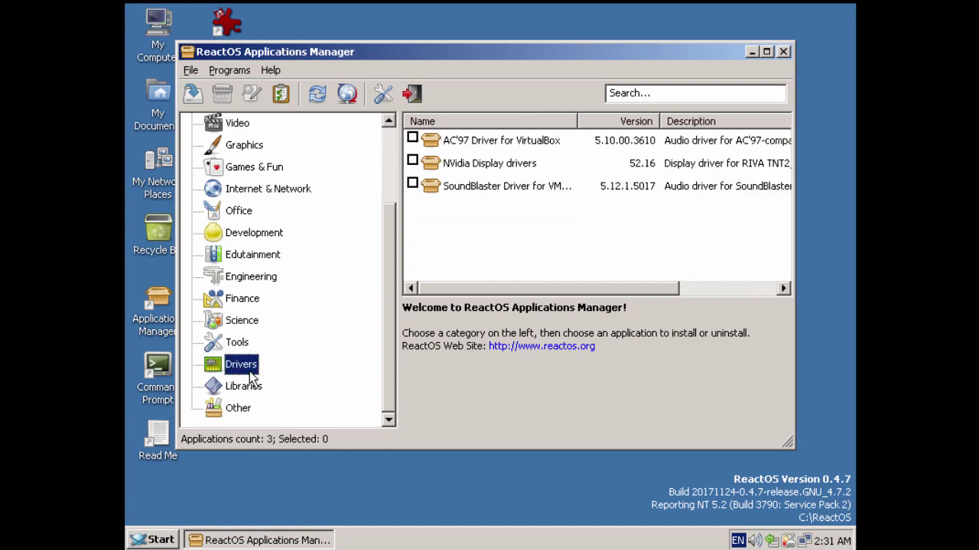
pyautogui.click(255, 390)
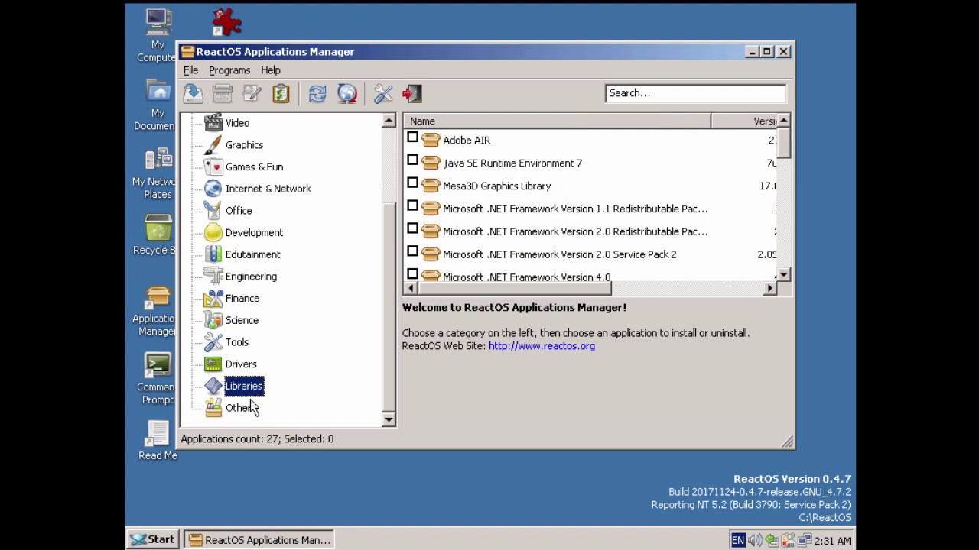
pyautogui.click(248, 412)
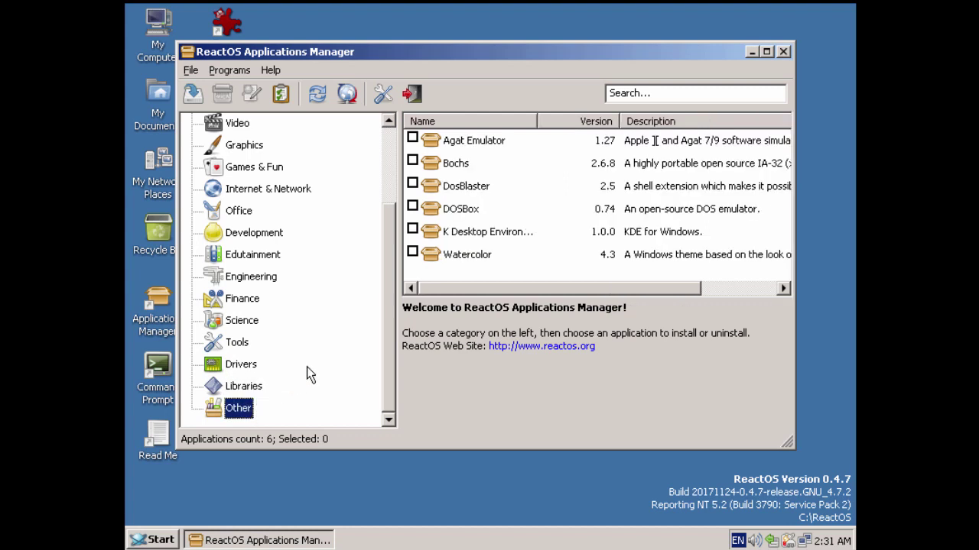
pyautogui.click(783, 51)
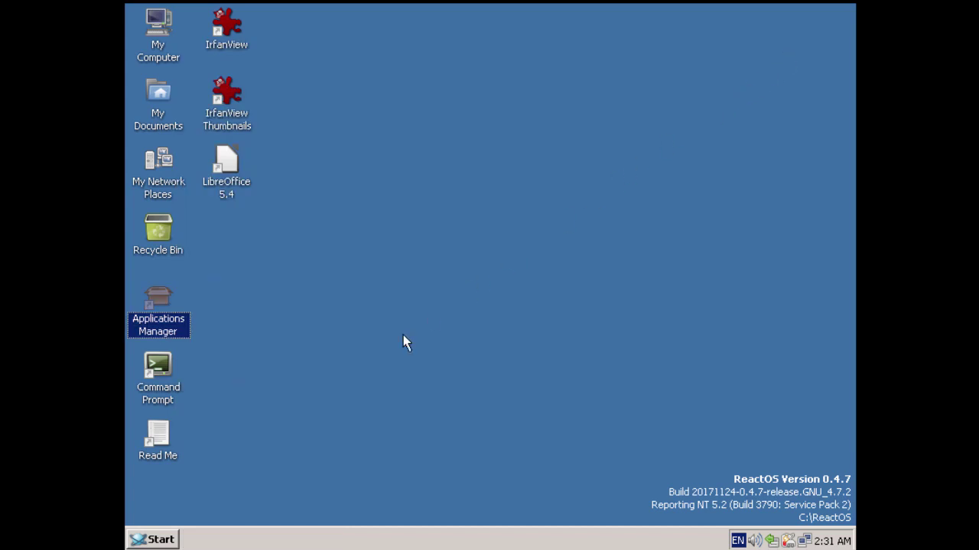
# Step: Look through the Accessories program groups, open ReactOS Calculator to view it, and close it
pyautogui.click(152, 542)
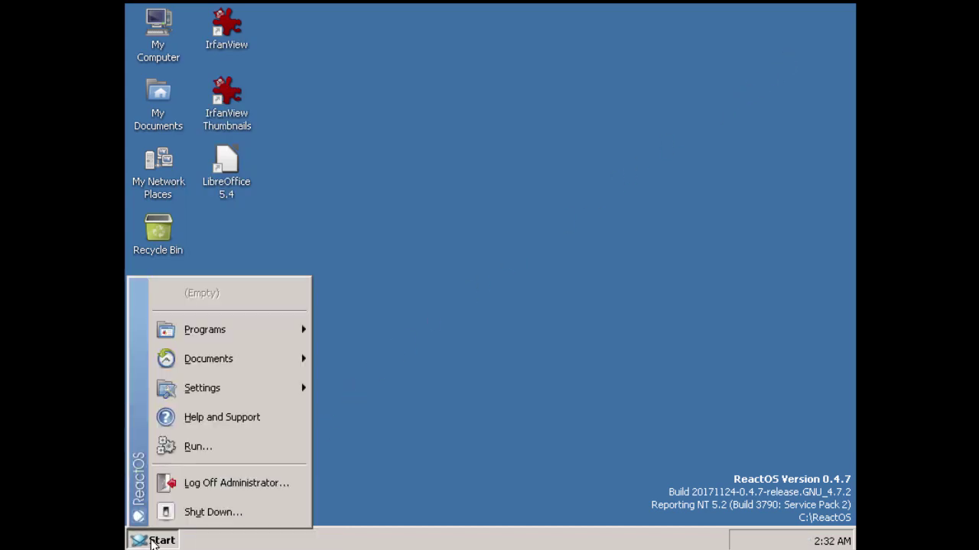
pyautogui.moveTo(244, 342)
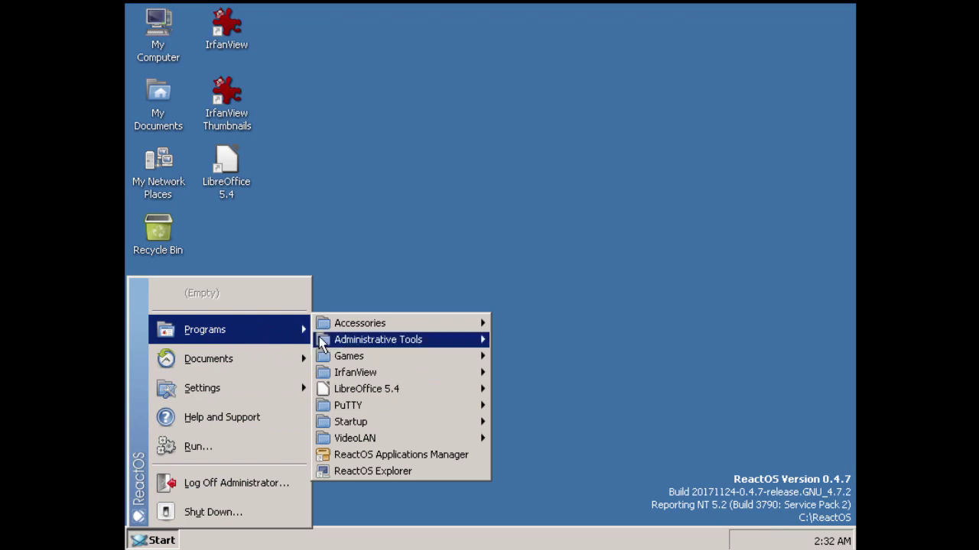
pyautogui.moveTo(389, 329)
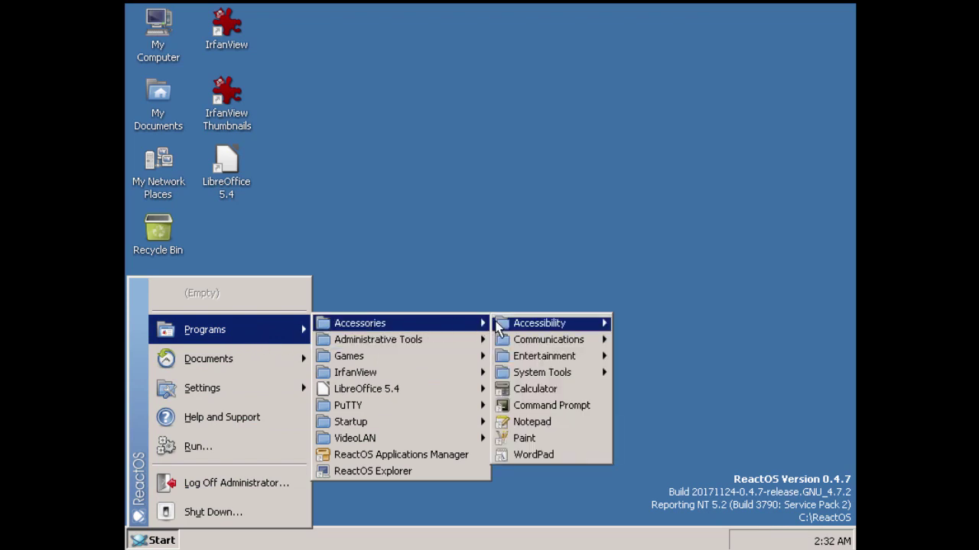
pyautogui.moveTo(519, 344)
pyautogui.moveTo(519, 361)
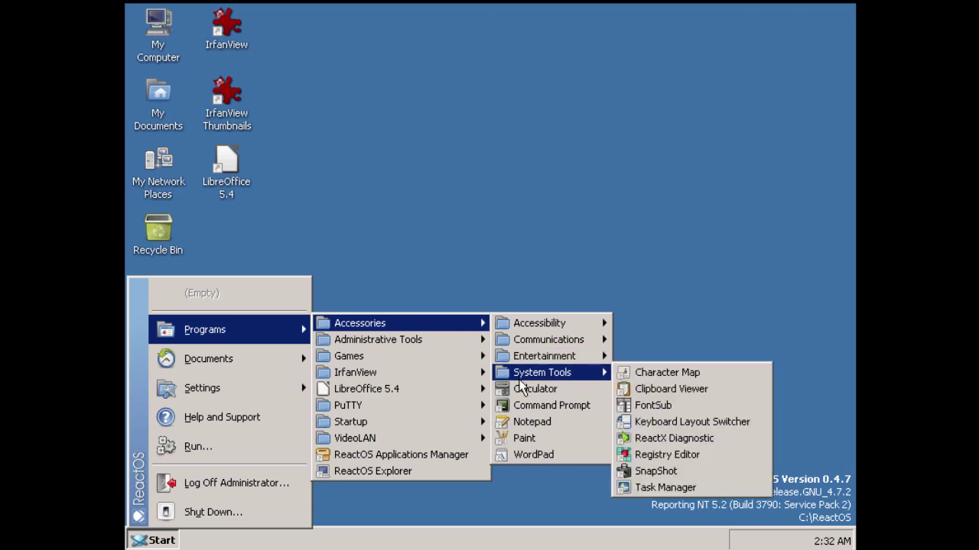
pyautogui.click(534, 389)
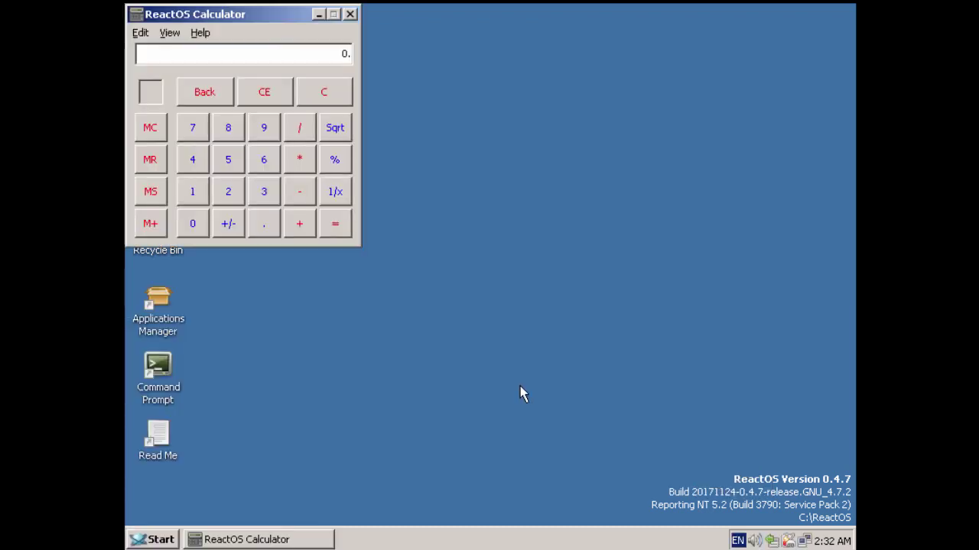
pyautogui.click(350, 14)
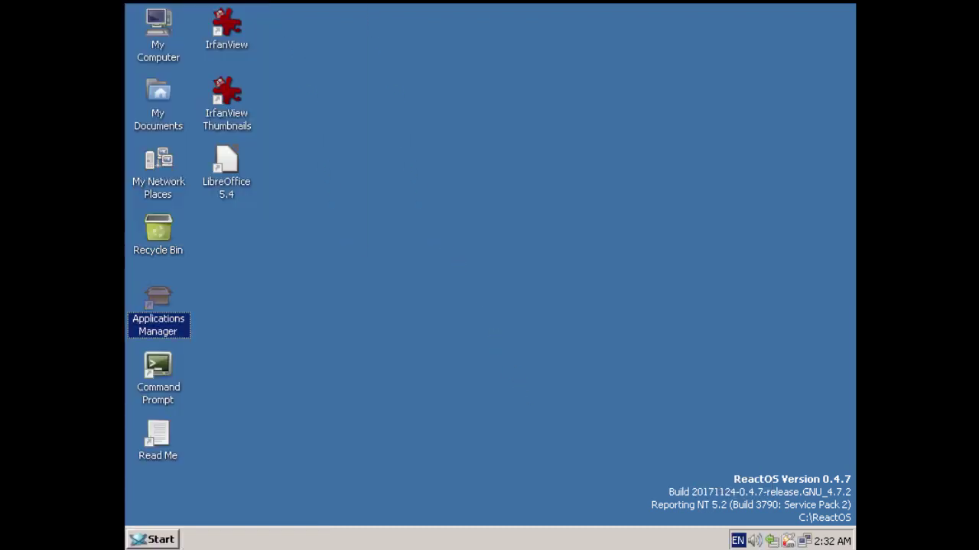
# Step: Open Remote Desktop Connection from the Communications accessories to view its logon settings, and cancel it
pyautogui.click(160, 536)
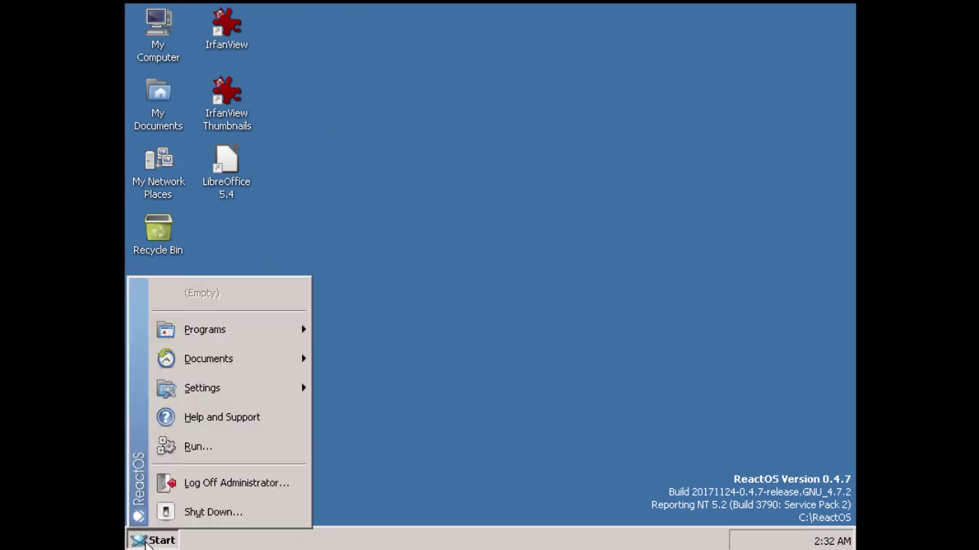
pyautogui.moveTo(279, 332)
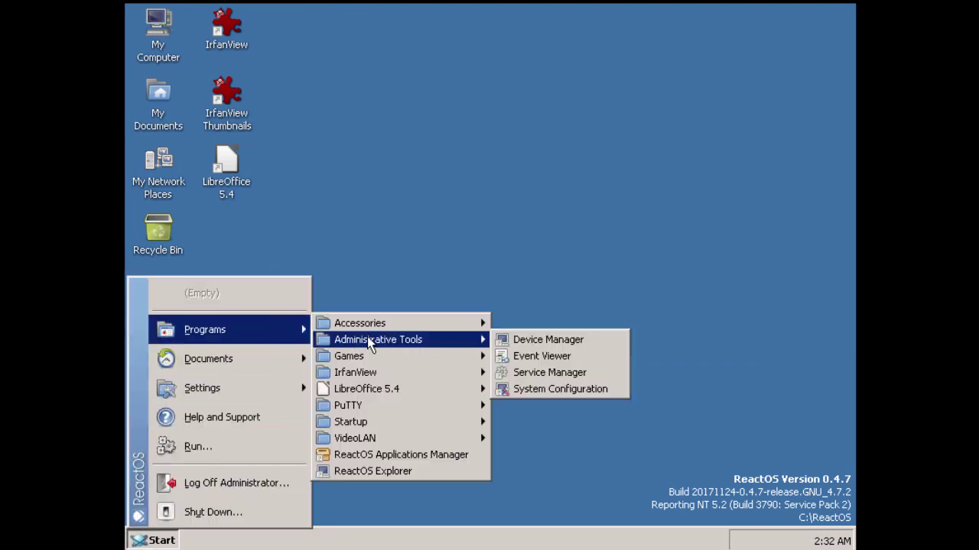
pyautogui.moveTo(426, 327)
pyautogui.moveTo(572, 341)
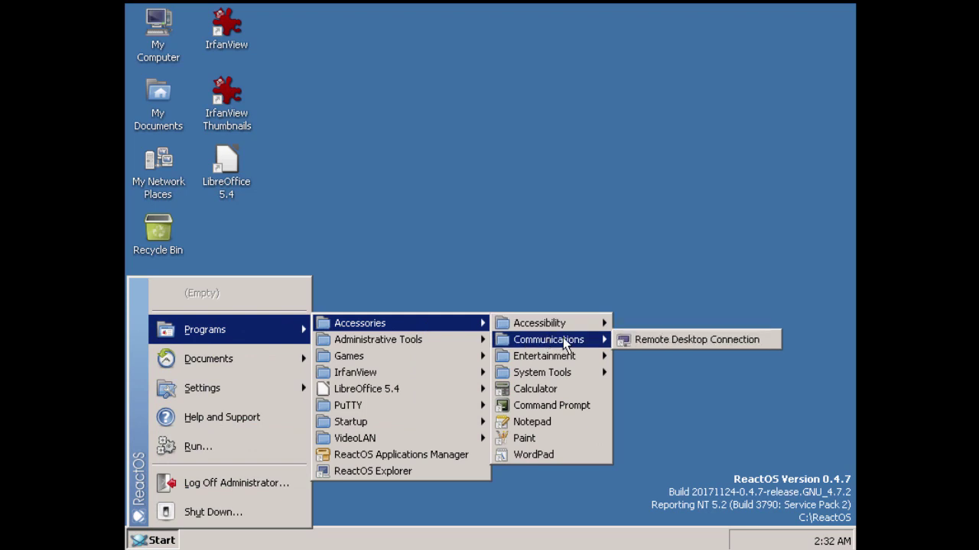
pyautogui.click(643, 348)
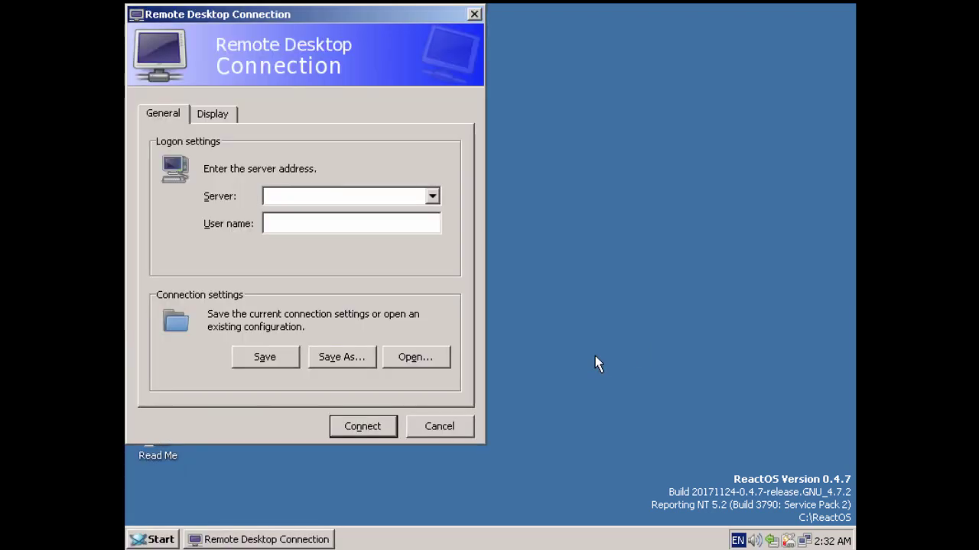
pyautogui.click(439, 426)
# Step: Restart the Printer Spooler service in ReactOS Service Manager from the Administrative Tools, and close the manager
pyautogui.click(156, 540)
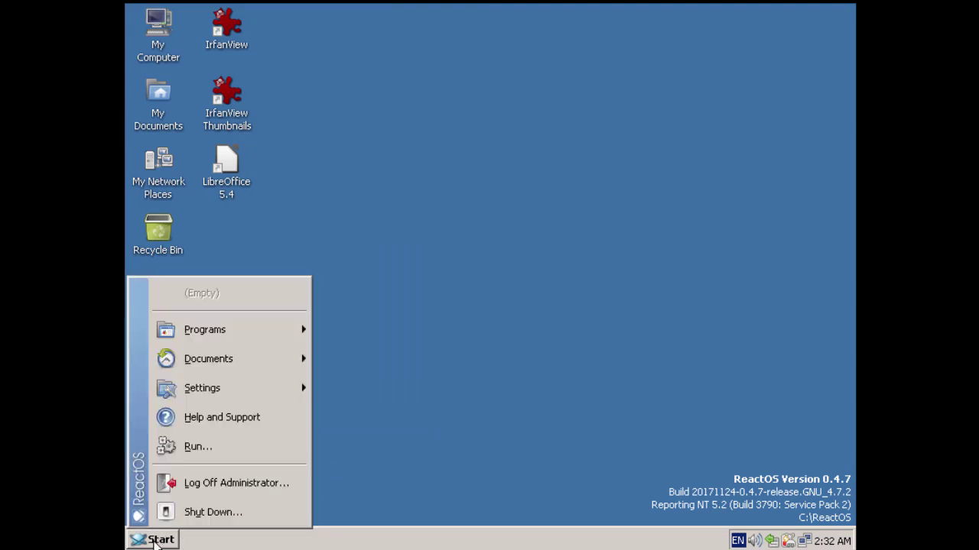
pyautogui.moveTo(268, 329)
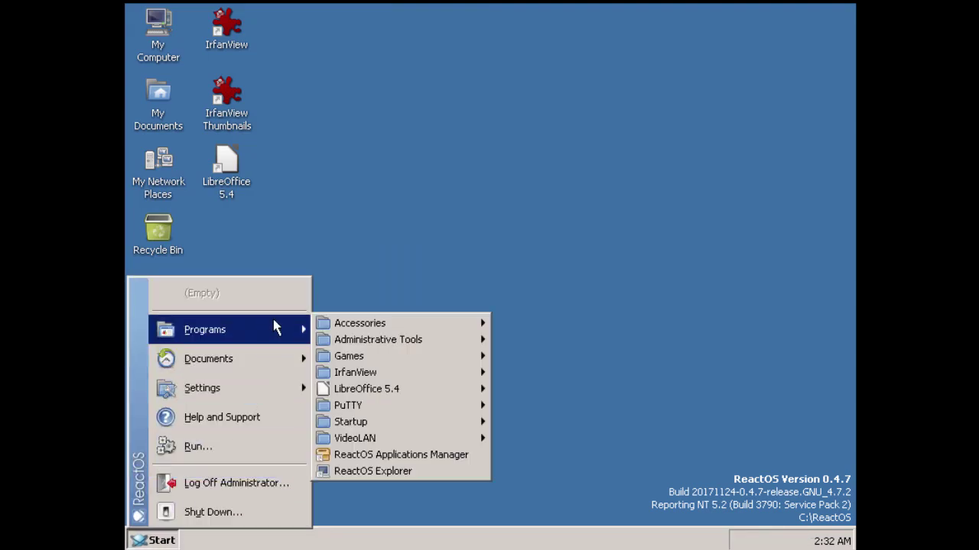
pyautogui.moveTo(441, 341)
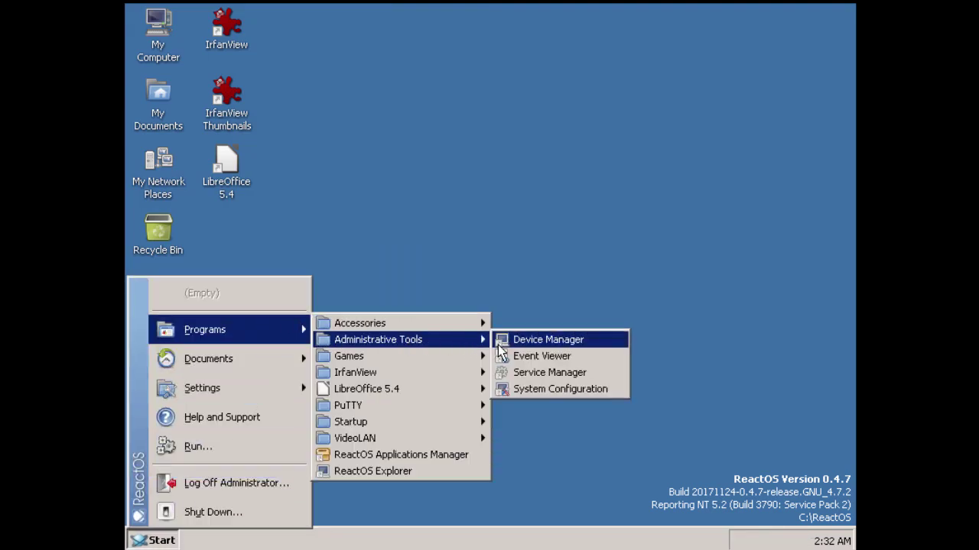
pyautogui.click(550, 374)
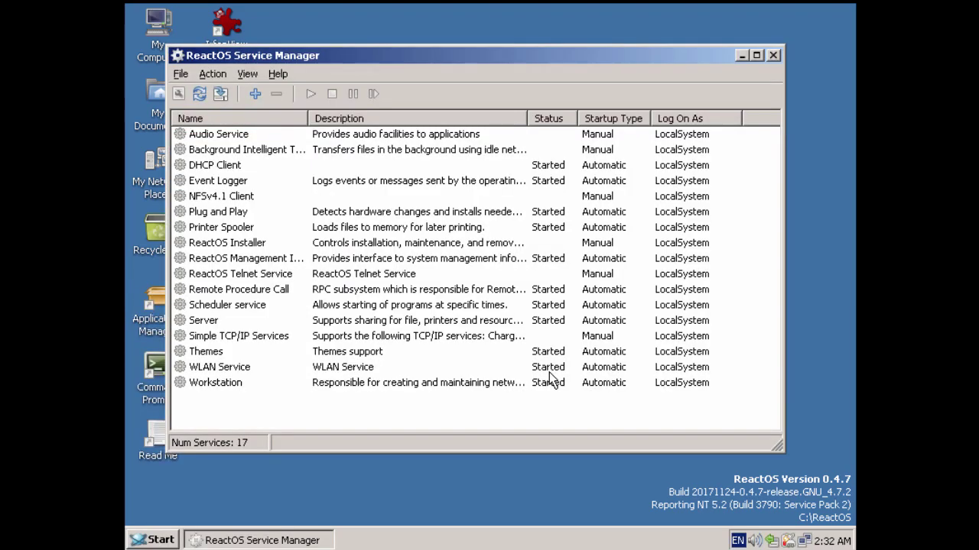
pyautogui.click(249, 230)
pyautogui.rightClick(248, 231)
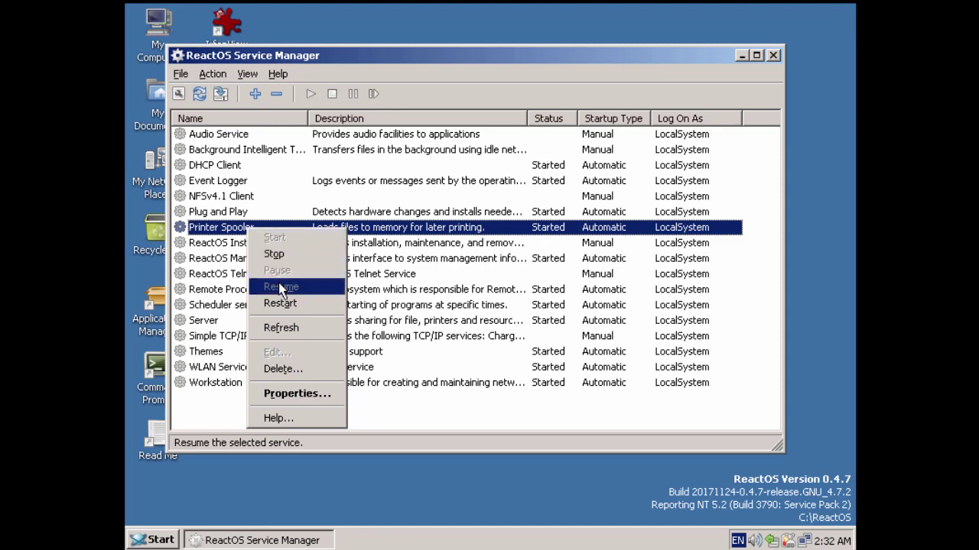
pyautogui.click(283, 305)
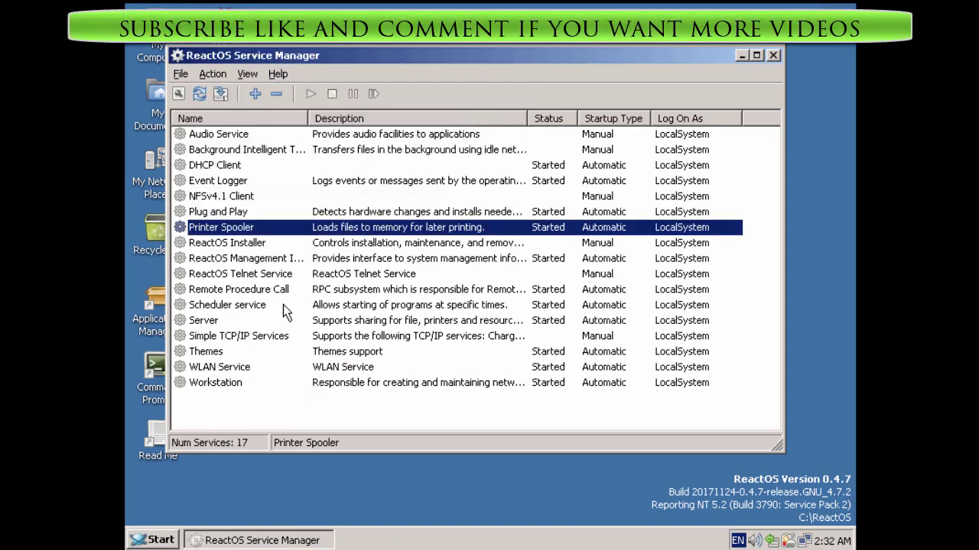
pyautogui.click(773, 55)
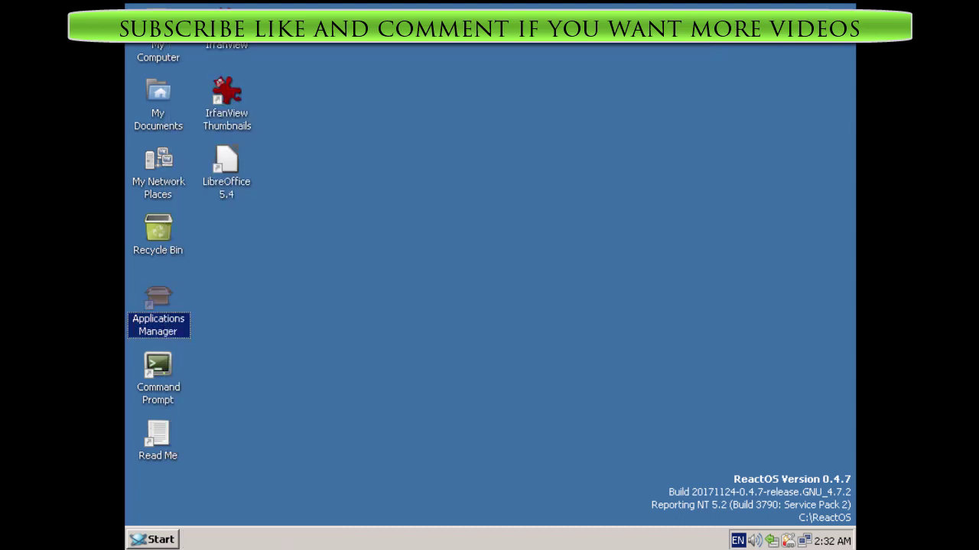
# Step: Look through the remaining installed program groups, including Games and PuTTY, and return to the desktop
pyautogui.click(167, 543)
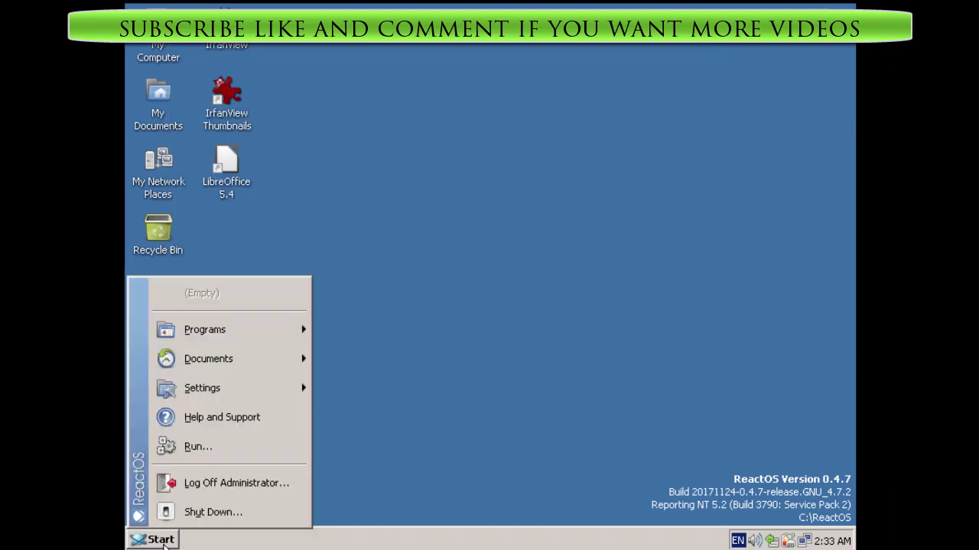
pyautogui.moveTo(284, 328)
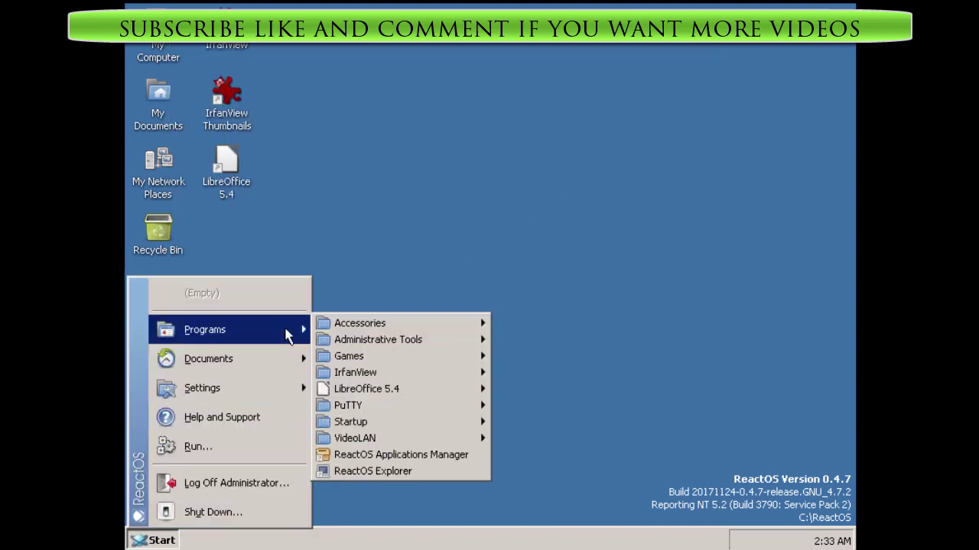
pyautogui.moveTo(351, 328)
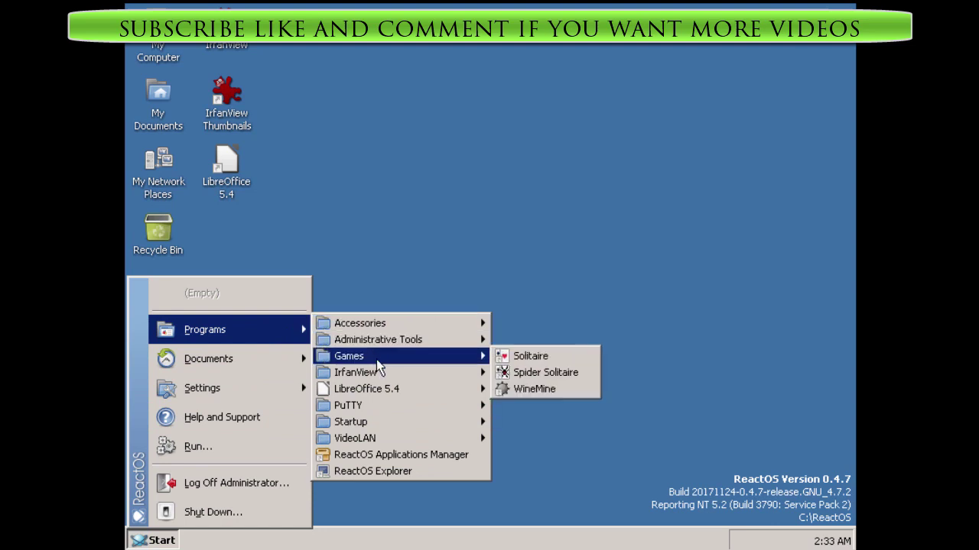
pyautogui.moveTo(380, 375)
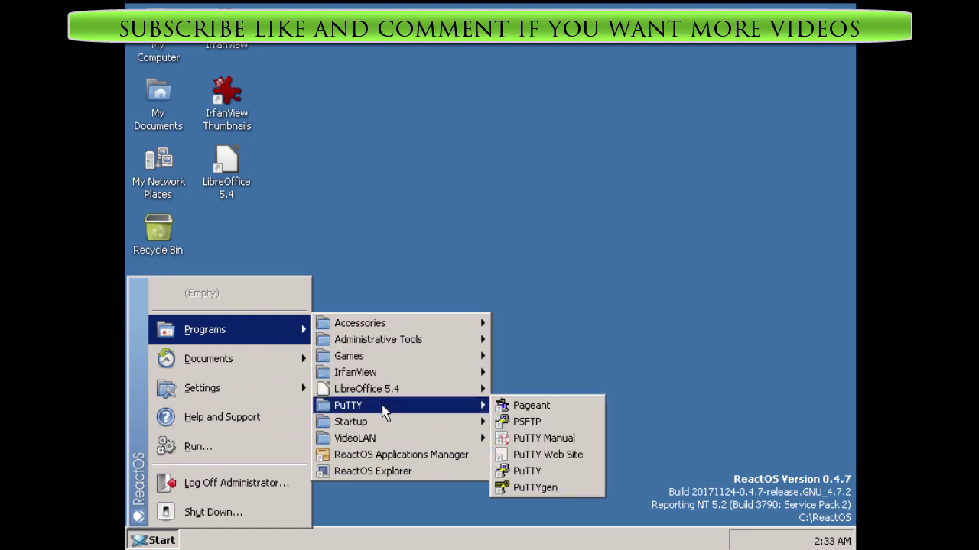
pyautogui.moveTo(385, 442)
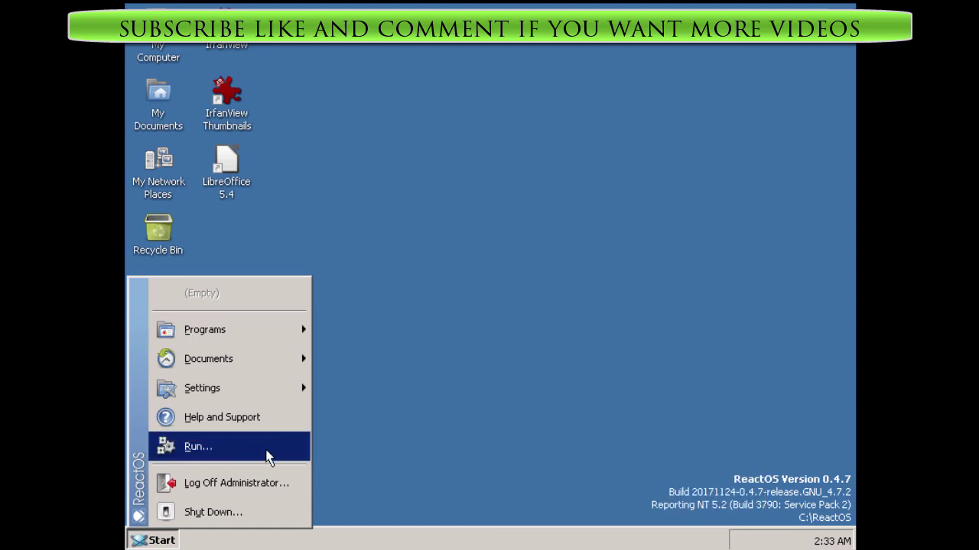
pyautogui.click(267, 452)
pyautogui.click(279, 477)
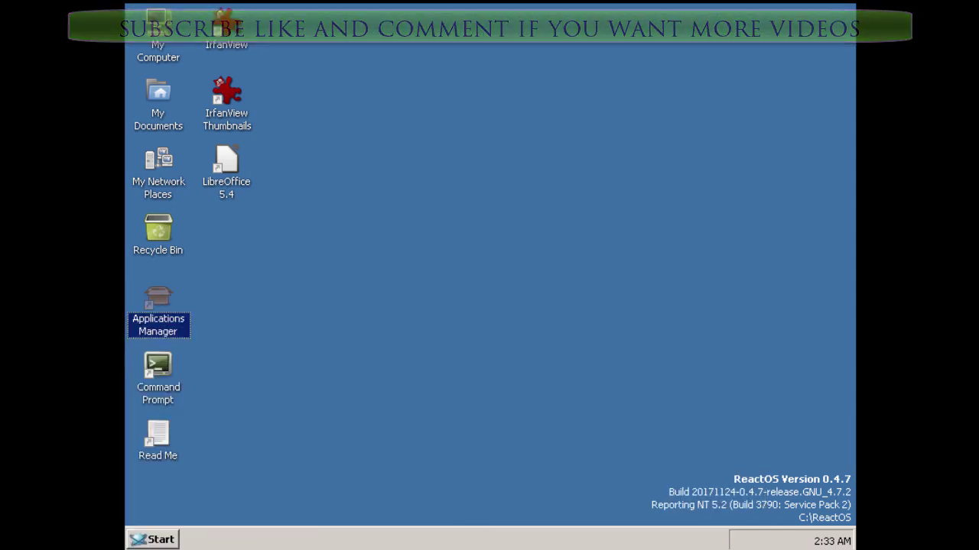
pyautogui.click(403, 260)
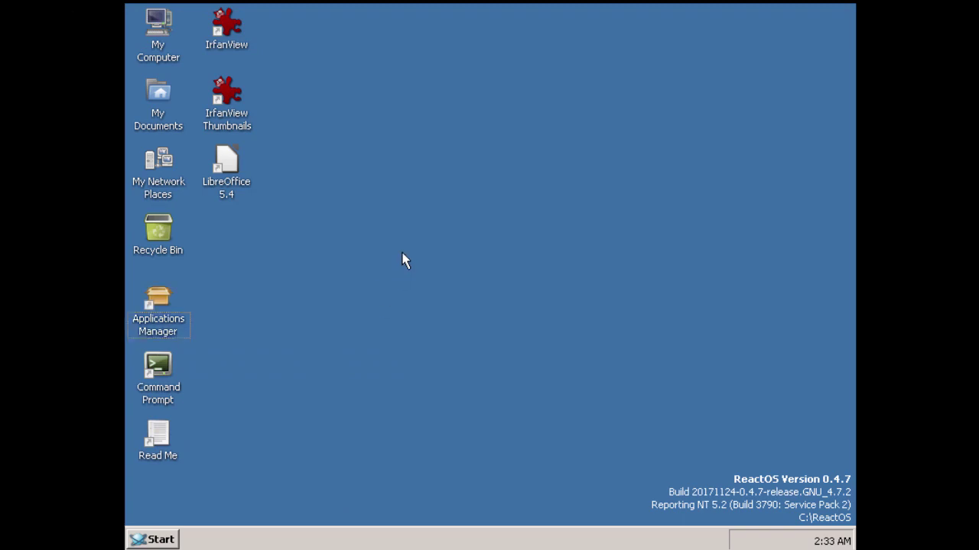